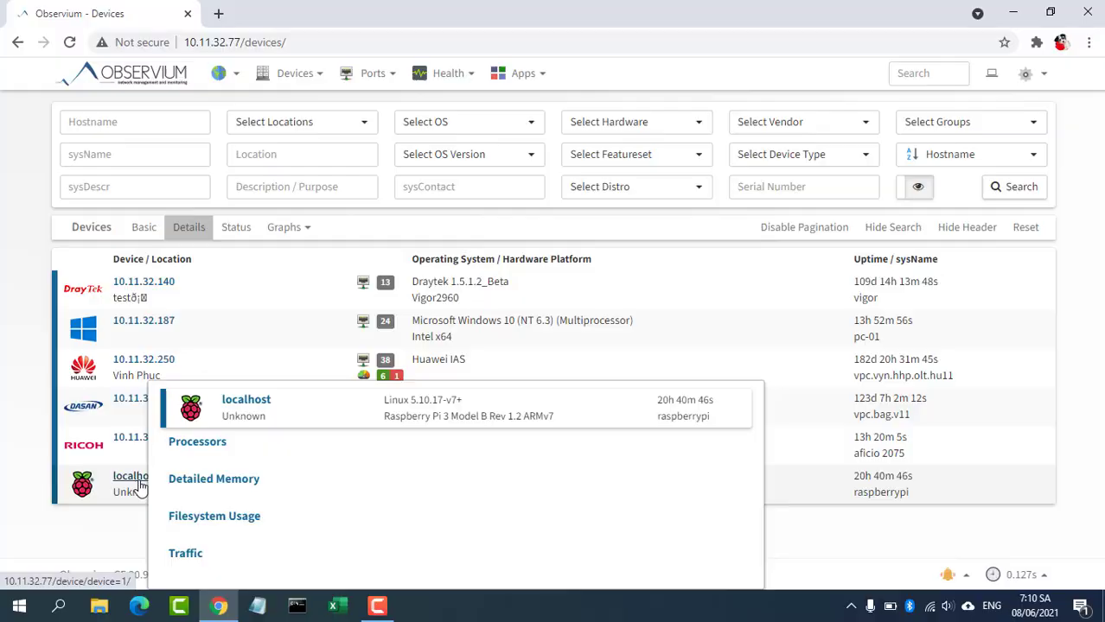
# Step: Open the localhost device page and highlight its kernel version and hardware model
pyautogui.click(141, 487)
pyautogui.moveTo(52, 221); pyautogui.dragTo(436, 227)
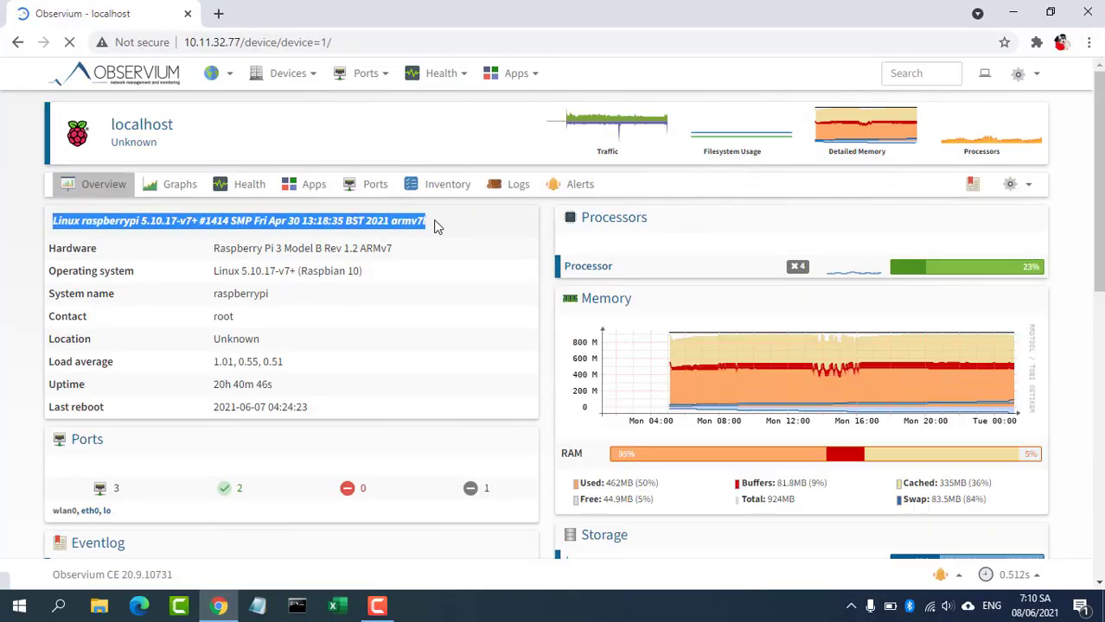
pyautogui.moveTo(218, 248); pyautogui.dragTo(401, 251)
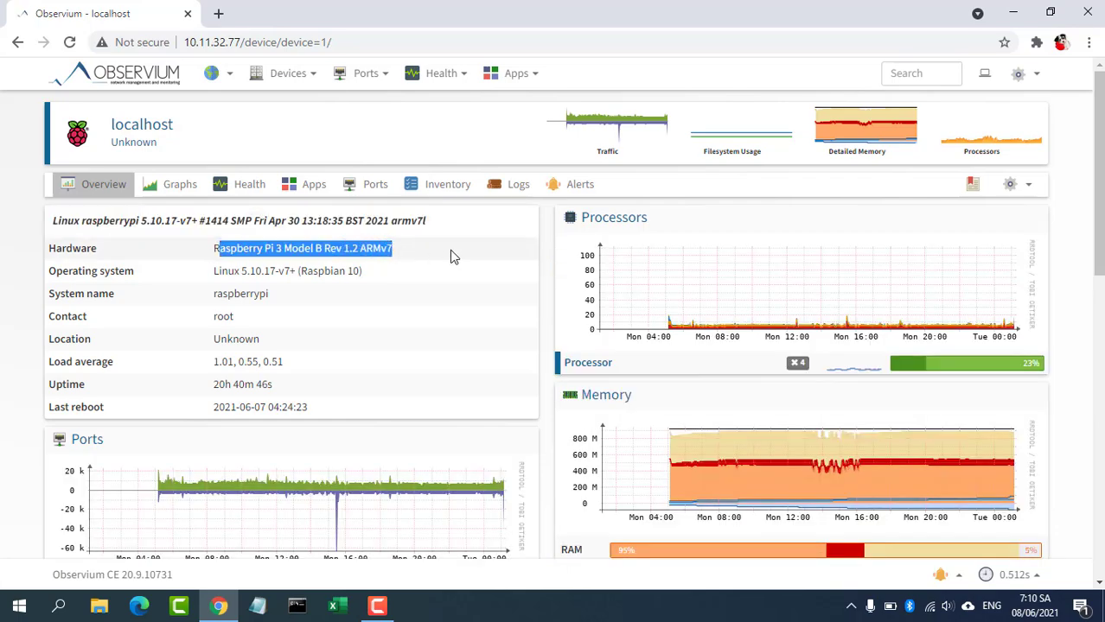
pyautogui.moveTo(1099, 230)
pyautogui.mouseDown()
pyautogui.moveTo(1100, 333)
pyautogui.moveTo(1100, 229)
pyautogui.mouseUp()
# Step: List all ports filtered to device 10.11.32.254
pyautogui.moveTo(367, 76)
pyautogui.click(372, 105)
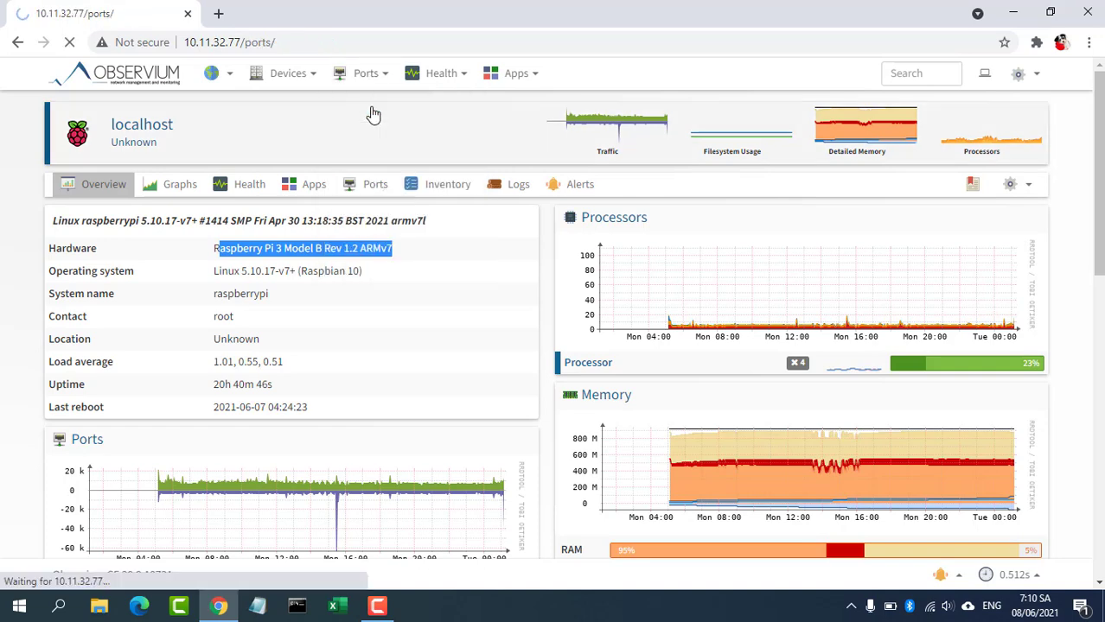
pyautogui.click(190, 122)
pyautogui.click(155, 245)
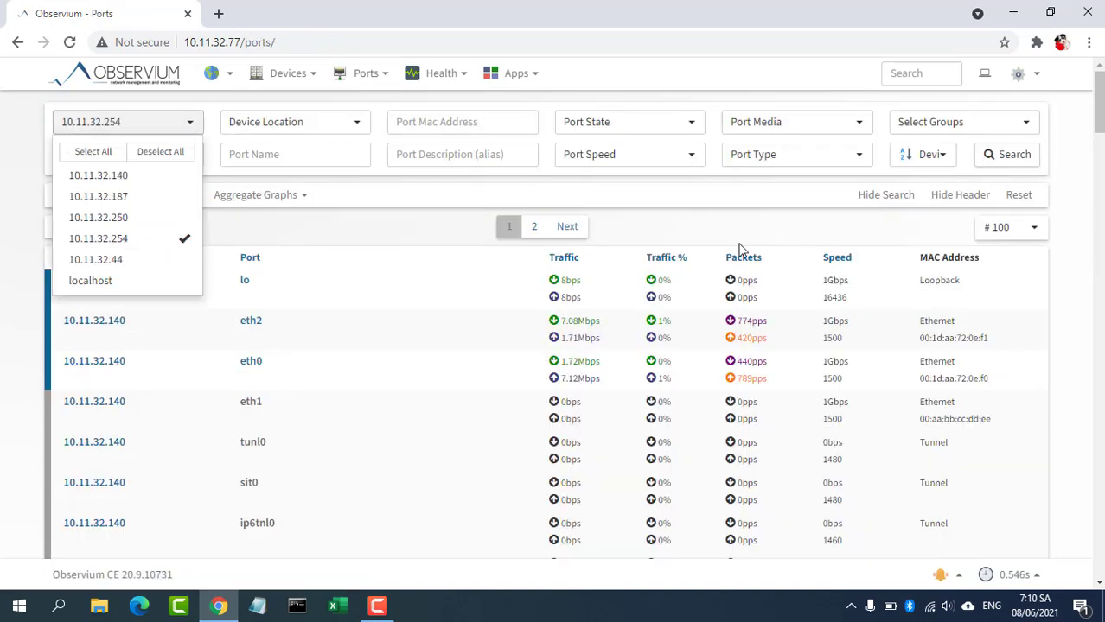
pyautogui.click(998, 161)
pyautogui.moveTo(1097, 149); pyautogui.dragTo(1070, 345)
# Step: Open port s1/port24-FX-1000 and view its detailed traffic graph
pyautogui.click(248, 303)
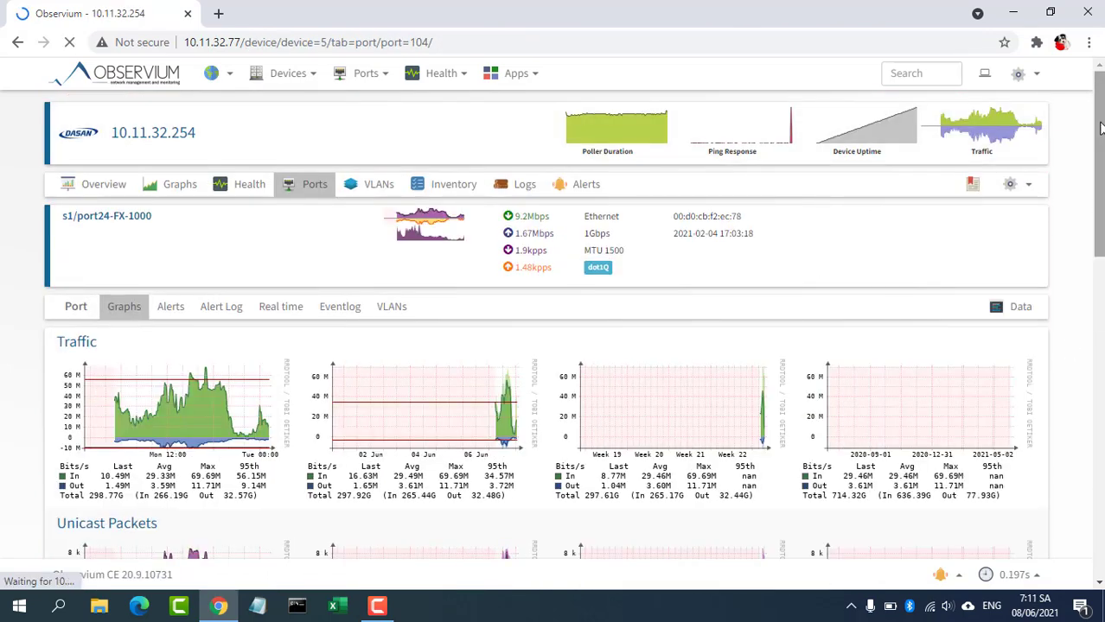
pyautogui.moveTo(1100, 128); pyautogui.dragTo(1087, 185)
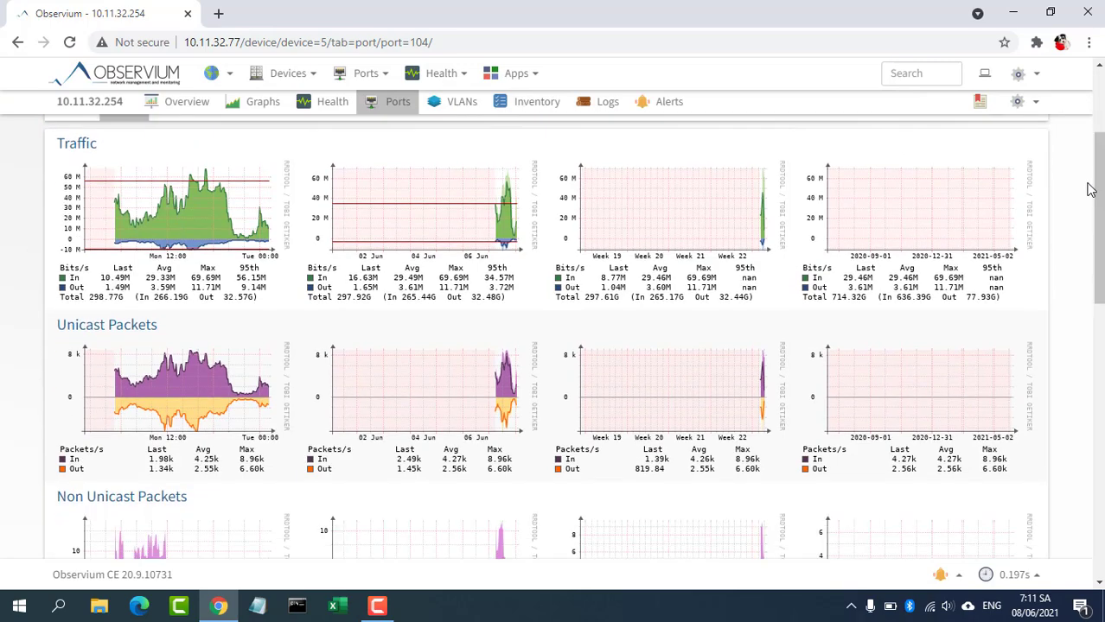
pyautogui.click(223, 211)
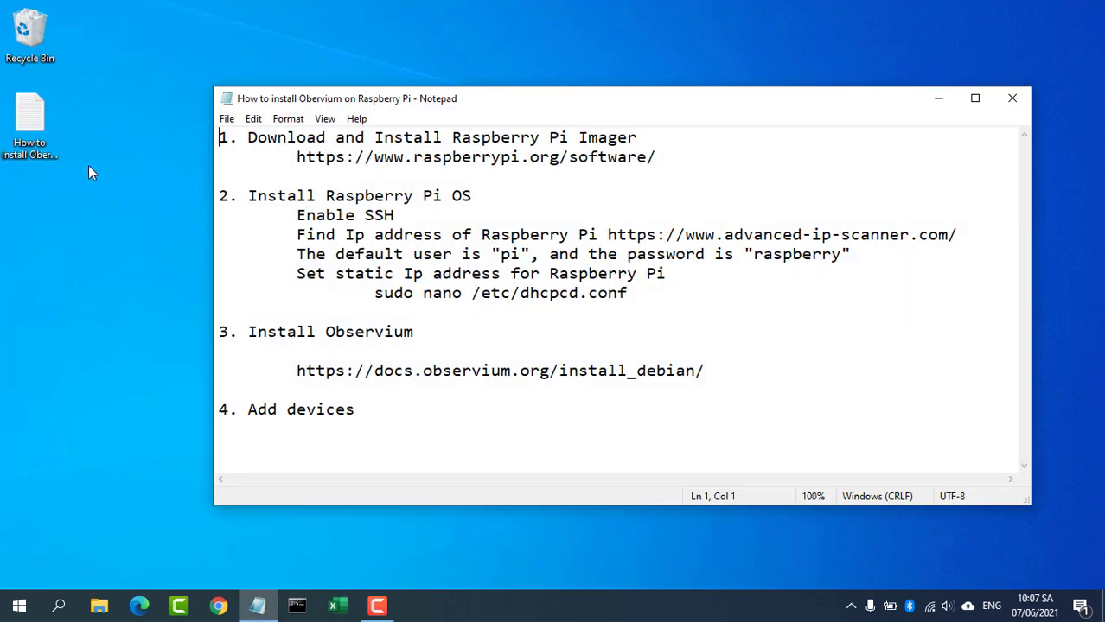
# Step: Maximize the installation notes, select the raspberrypi.org/software URL, then minimize Notepad
pyautogui.press('super+Up')
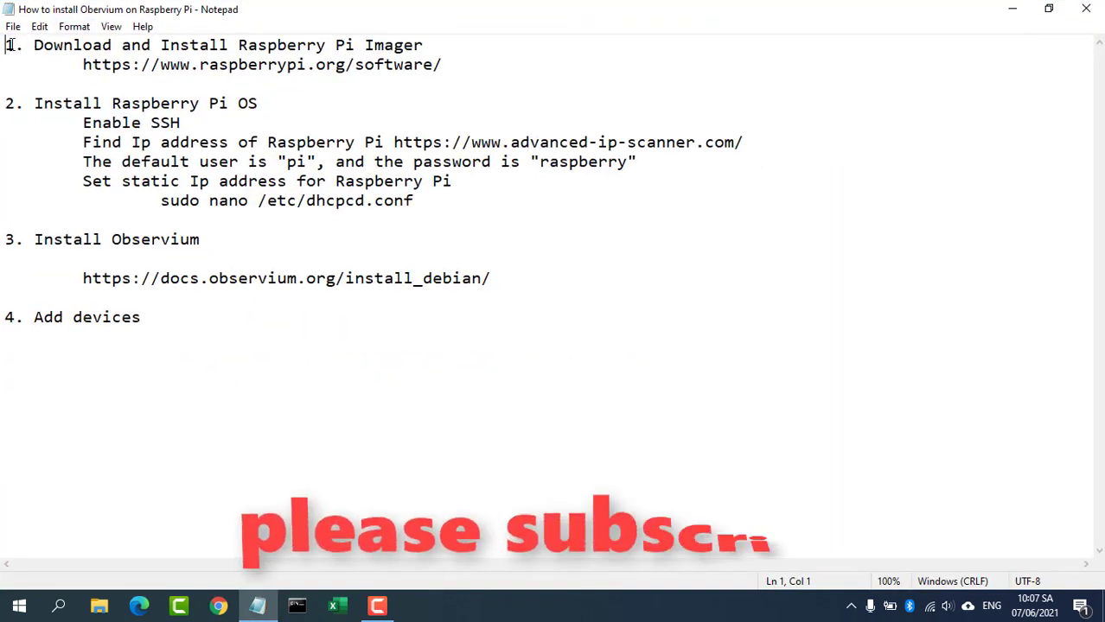
pyautogui.moveTo(6, 45); pyautogui.dragTo(125, 321)
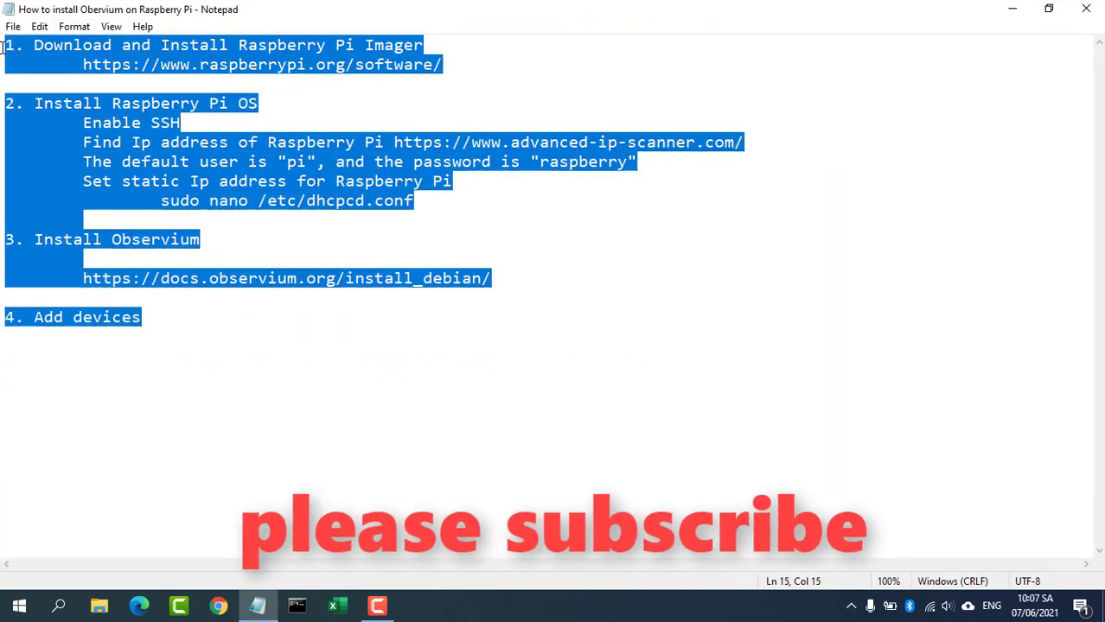
pyautogui.moveTo(4, 47); pyautogui.dragTo(443, 66)
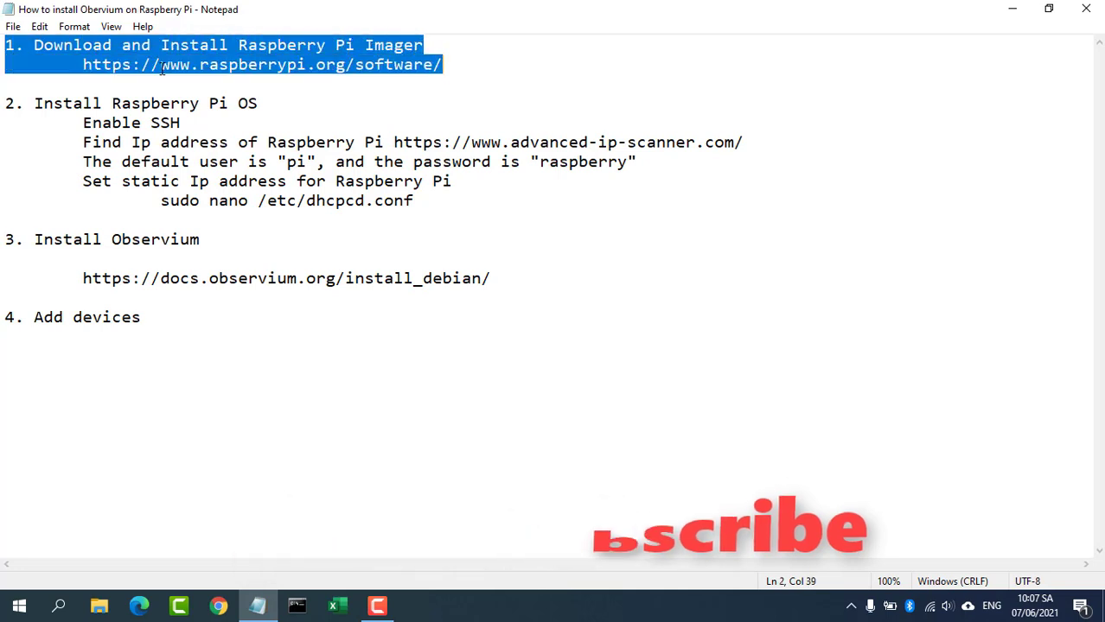
pyautogui.moveTo(84, 64); pyautogui.dragTo(455, 64)
pyautogui.hotkey('ctrl', 'c')
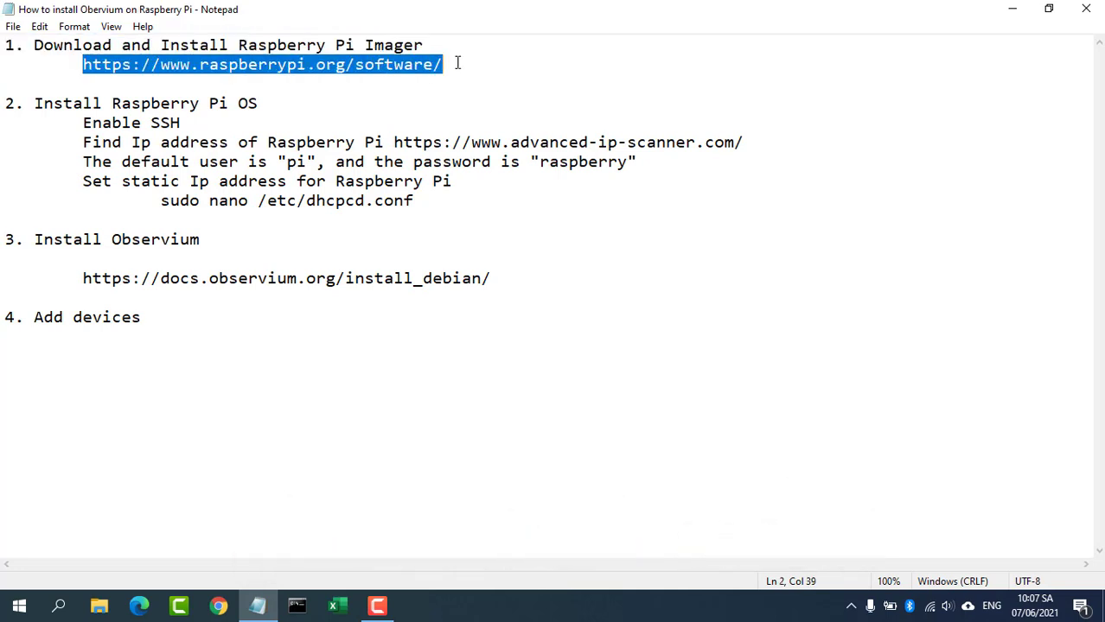
pyautogui.click(1003, 13)
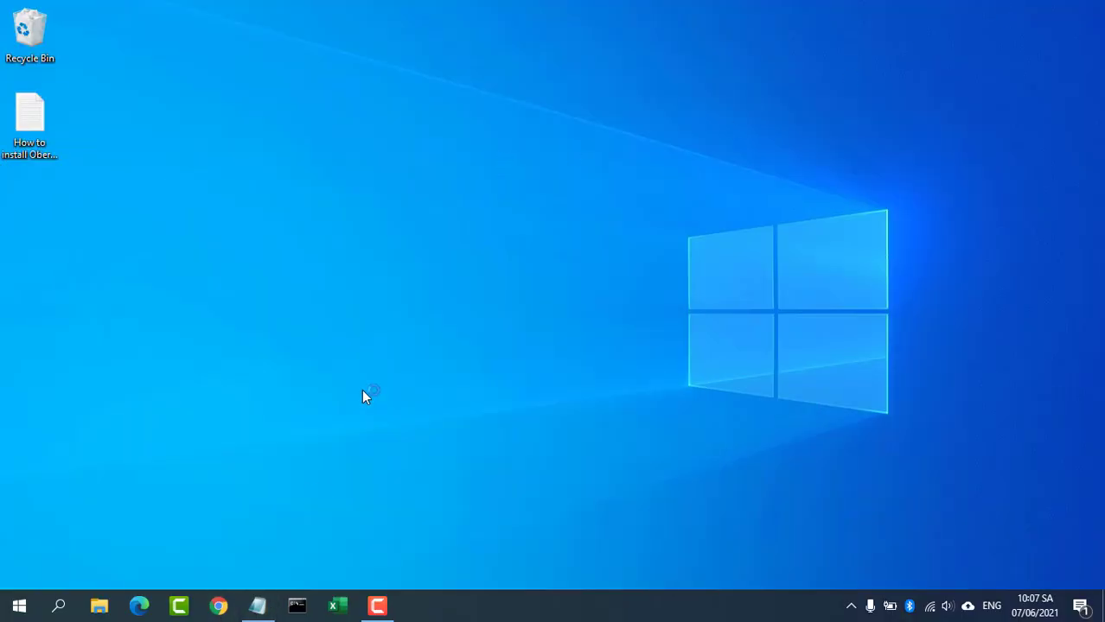
# Step: Load raspberrypi.org/software, run the downloaded imager_1.6.2.exe, and start installing it
pyautogui.hotkey('ctrl', 'v')
pyautogui.click(458, 84)
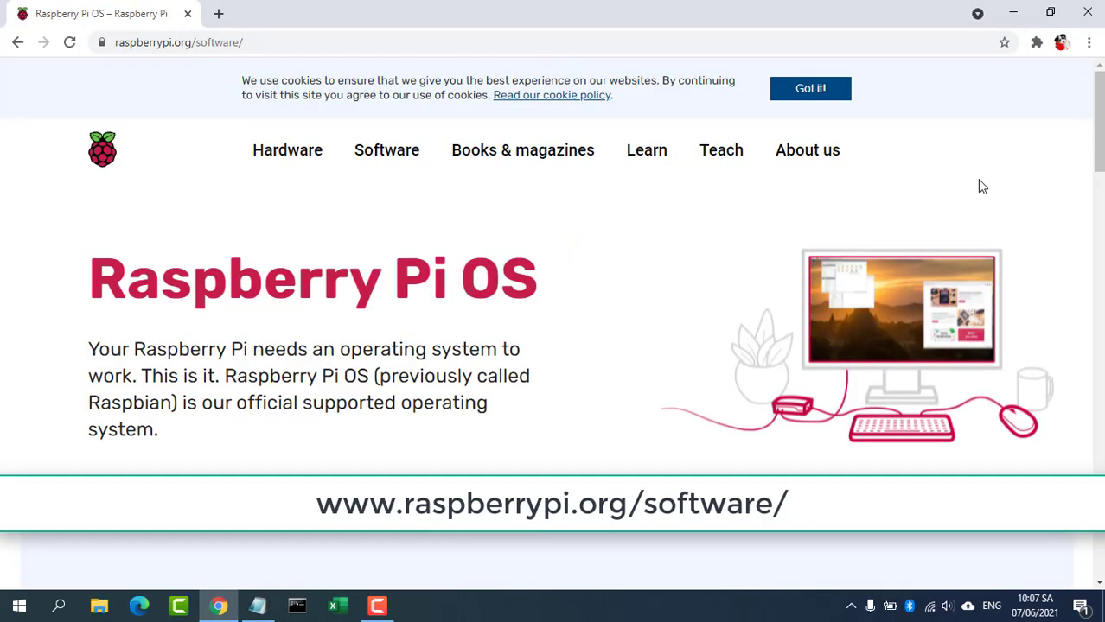
pyautogui.moveTo(1099, 138); pyautogui.dragTo(1102, 266)
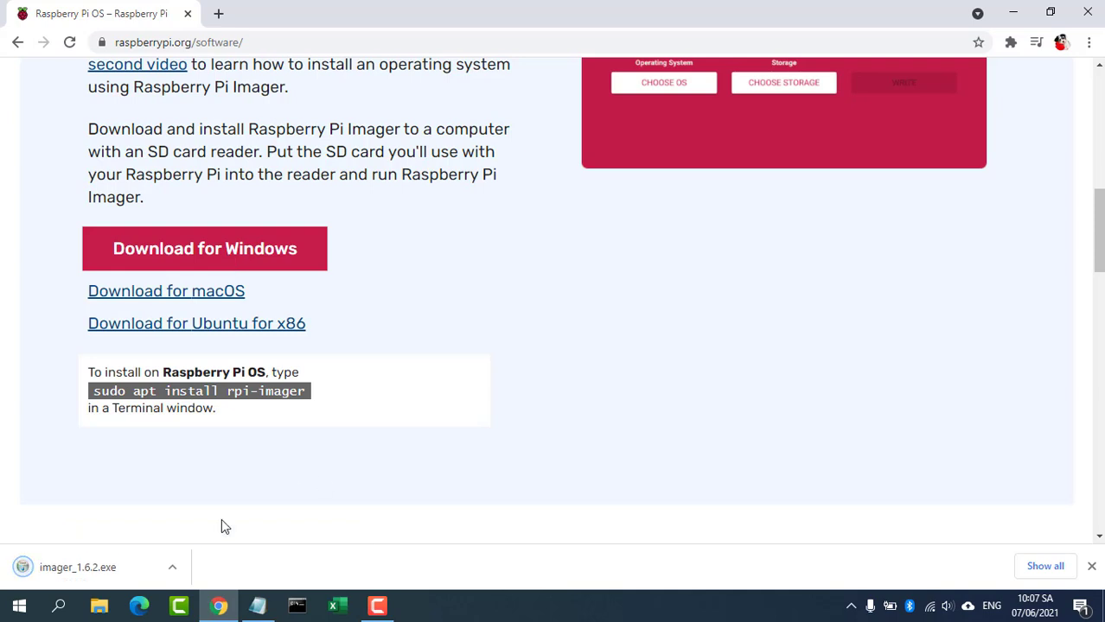
pyautogui.click(112, 568)
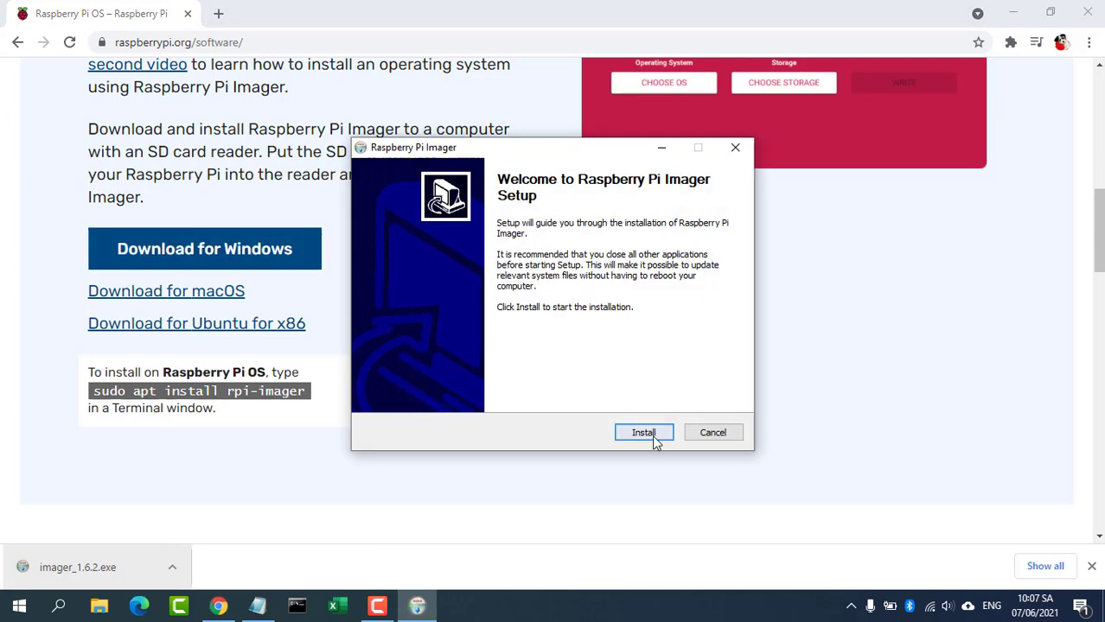
pyautogui.click(1013, 12)
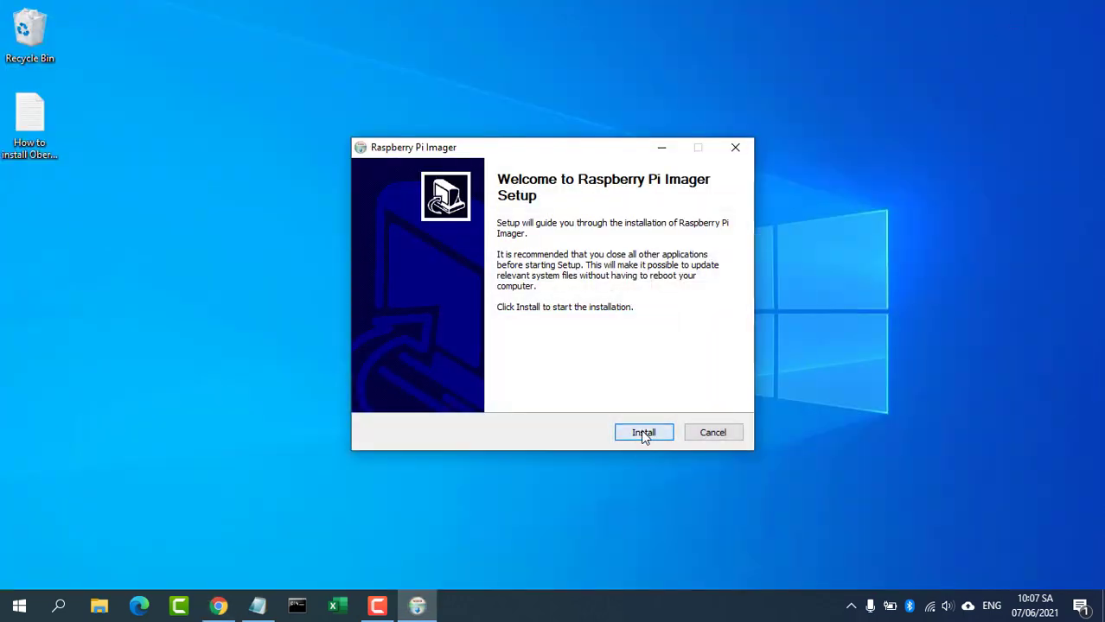
pyautogui.click(642, 433)
# Step: Finish Imager setup and review the Install Raspberry Pi OS step in the notes
pyautogui.click(642, 434)
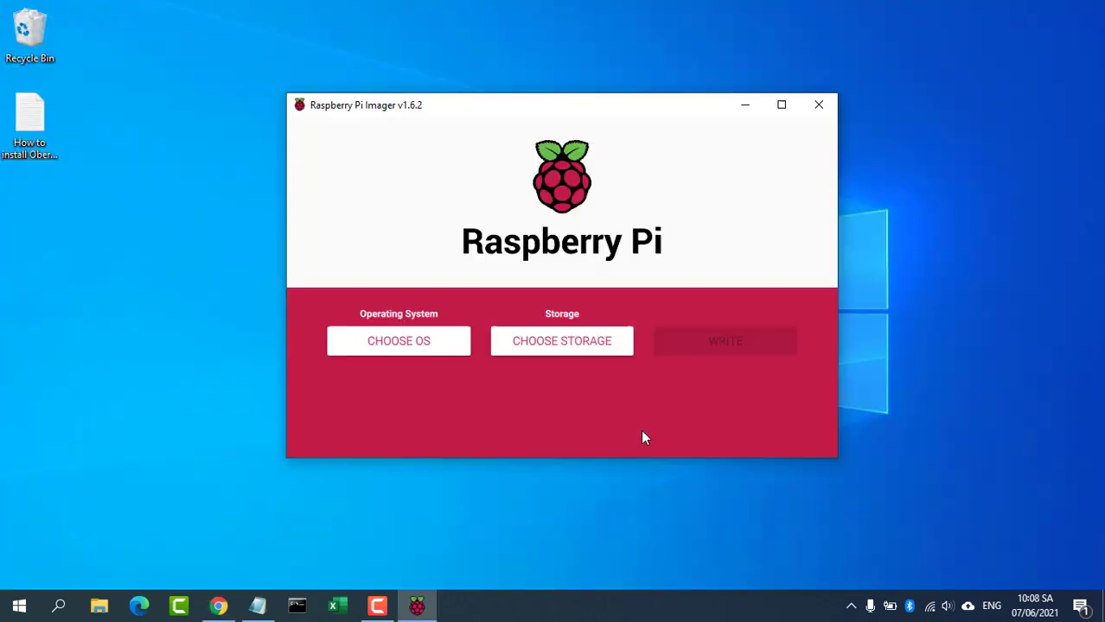
pyautogui.click(257, 606)
pyautogui.moveTo(6, 104); pyautogui.dragTo(264, 104)
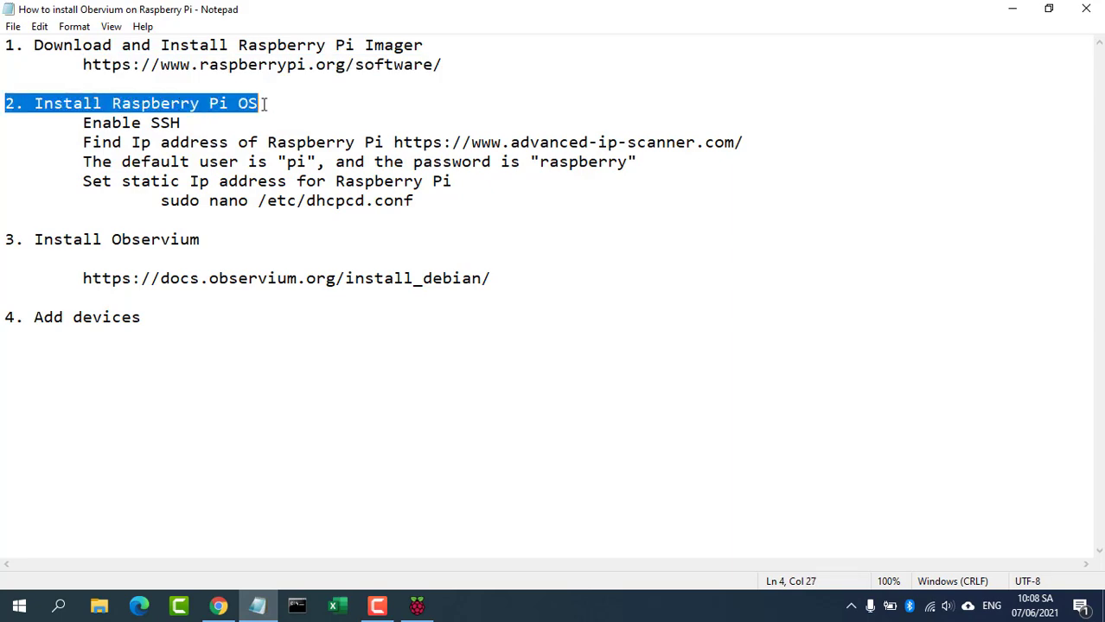
pyautogui.click(1013, 12)
# Step: Write Raspberry Pi OS (32-bit) to the 15.9 GB SDHC card and dismiss the follow-up prompts
pyautogui.click(427, 342)
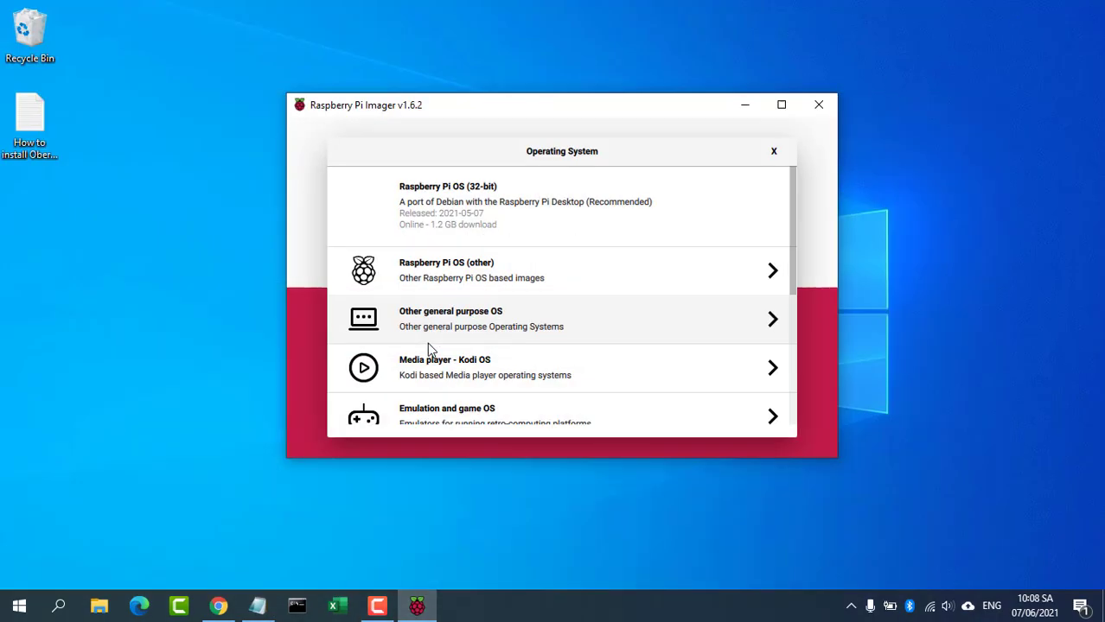
pyautogui.click(484, 211)
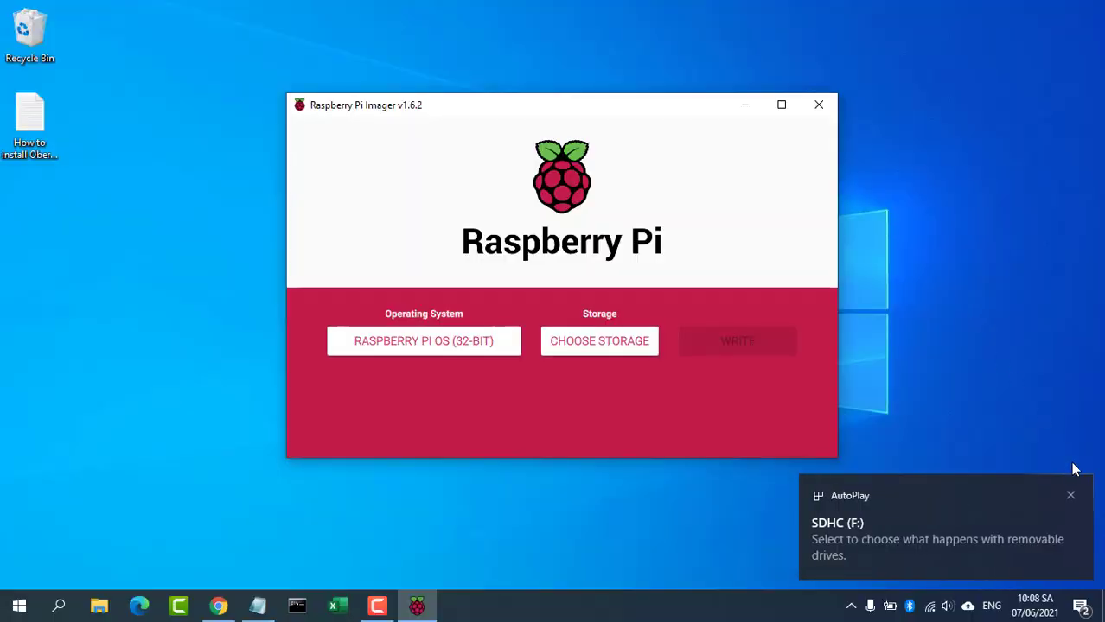
pyautogui.click(1070, 495)
pyautogui.click(602, 350)
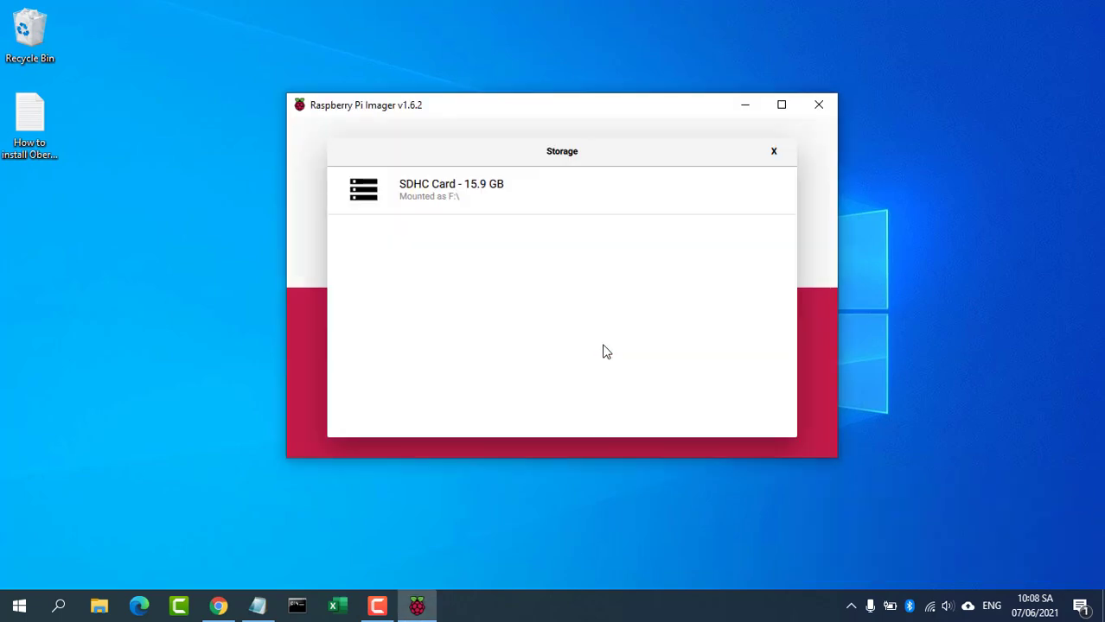
pyautogui.click(462, 194)
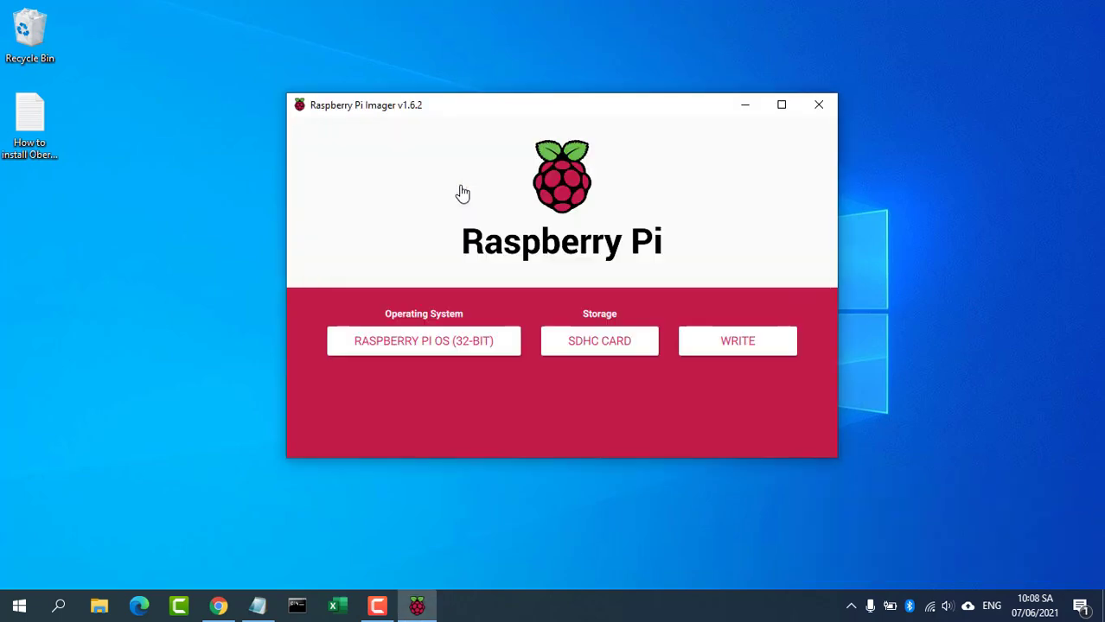
pyautogui.click(745, 342)
pyautogui.click(587, 344)
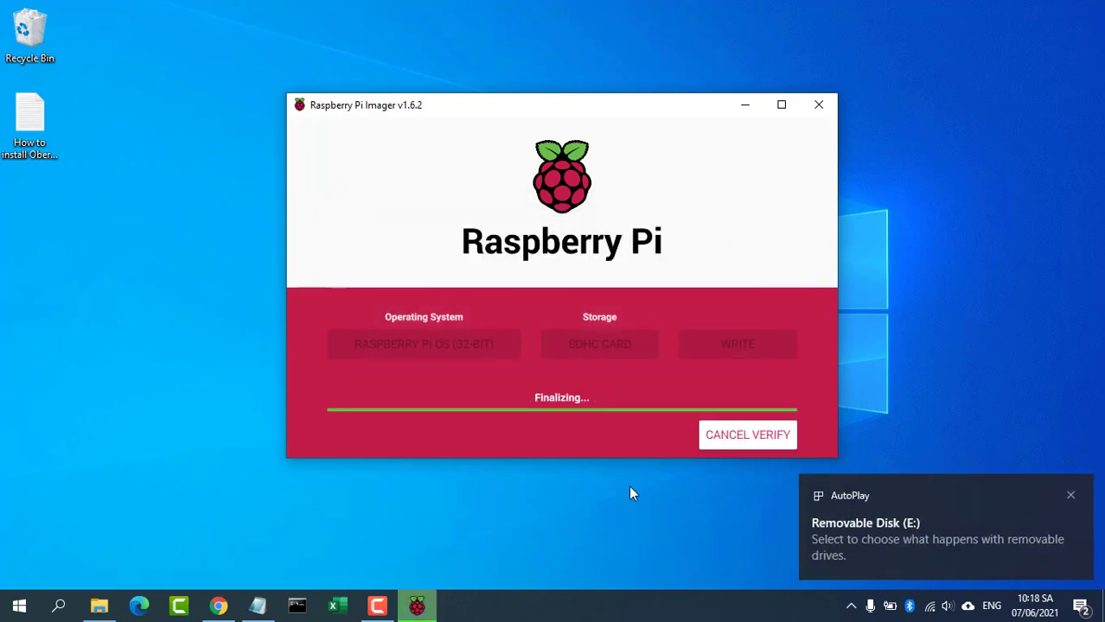
pyautogui.click(550, 356)
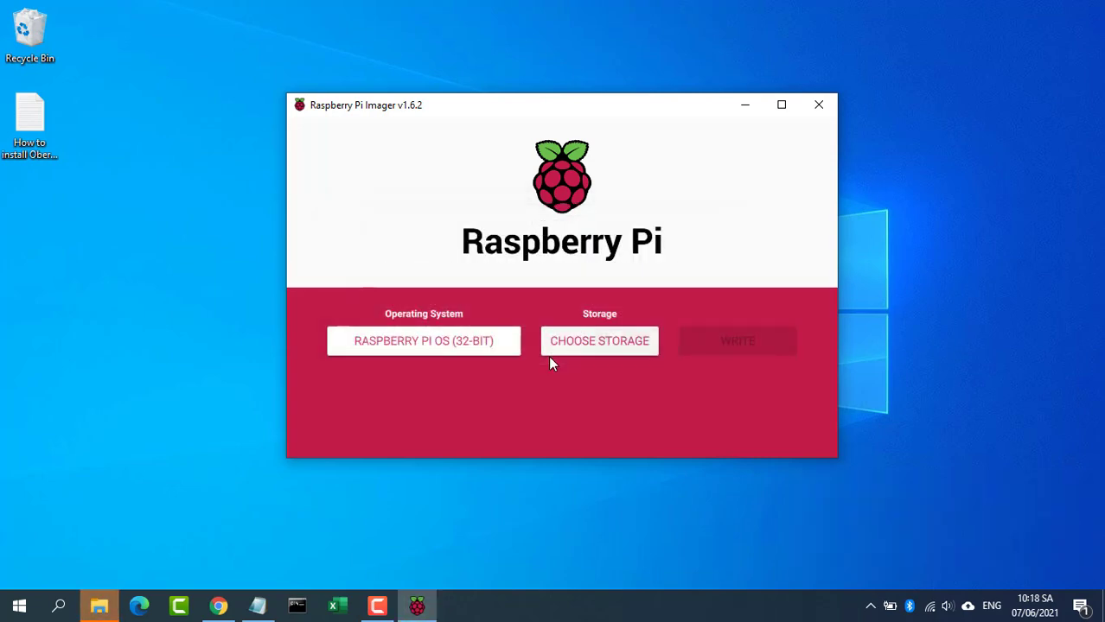
pyautogui.click(674, 212)
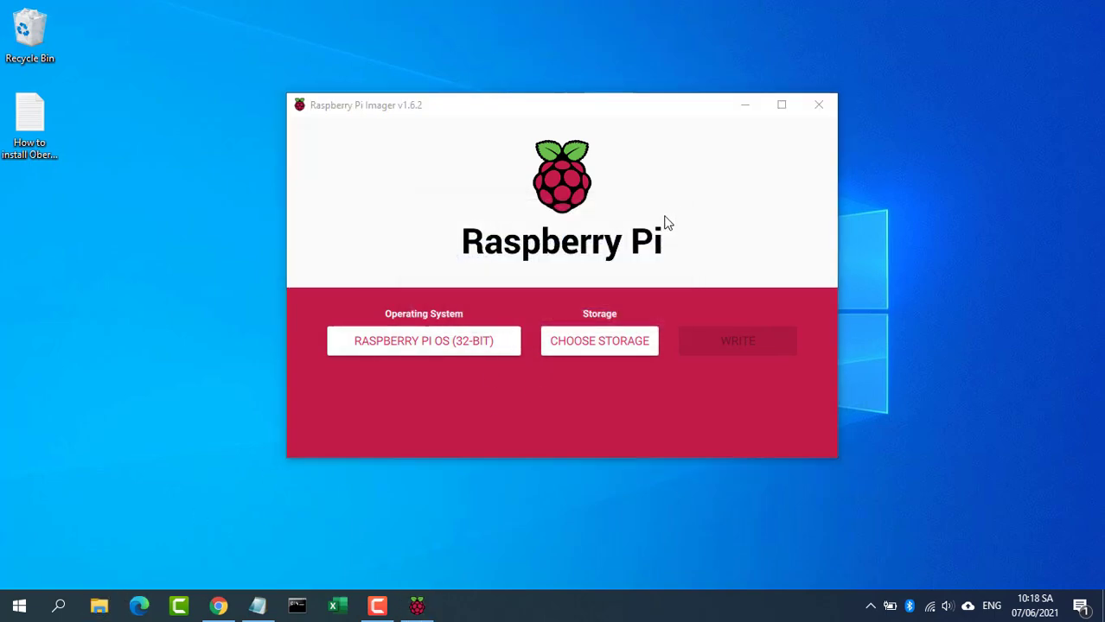
# Step: Close the Imager, highlight the Enable SSH step in the notes, and minimize them
pyautogui.click(816, 105)
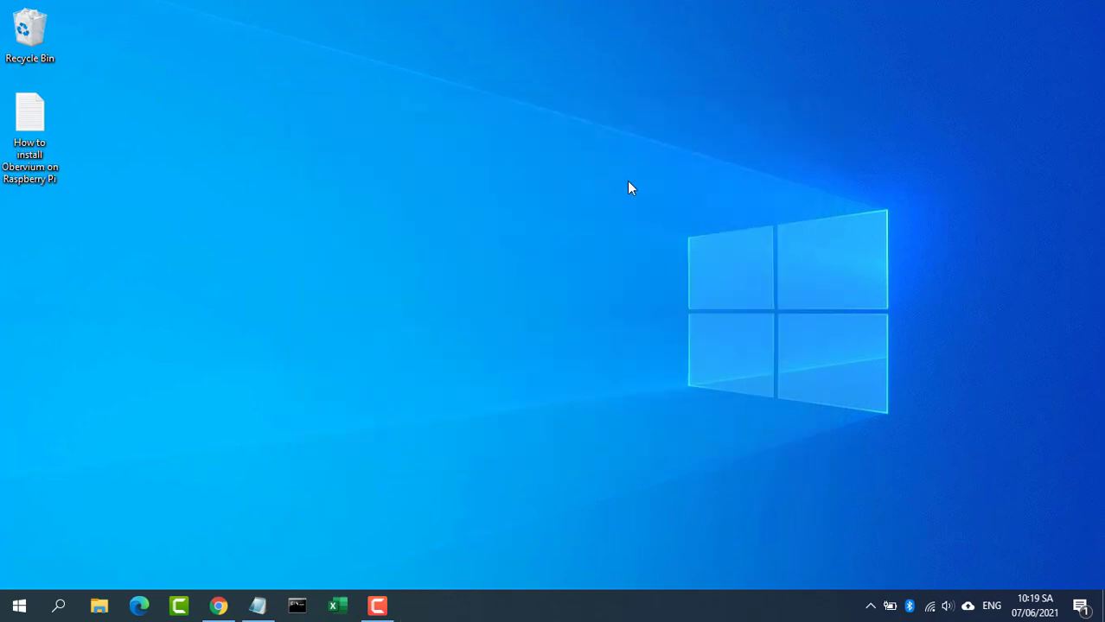
pyautogui.click(273, 610)
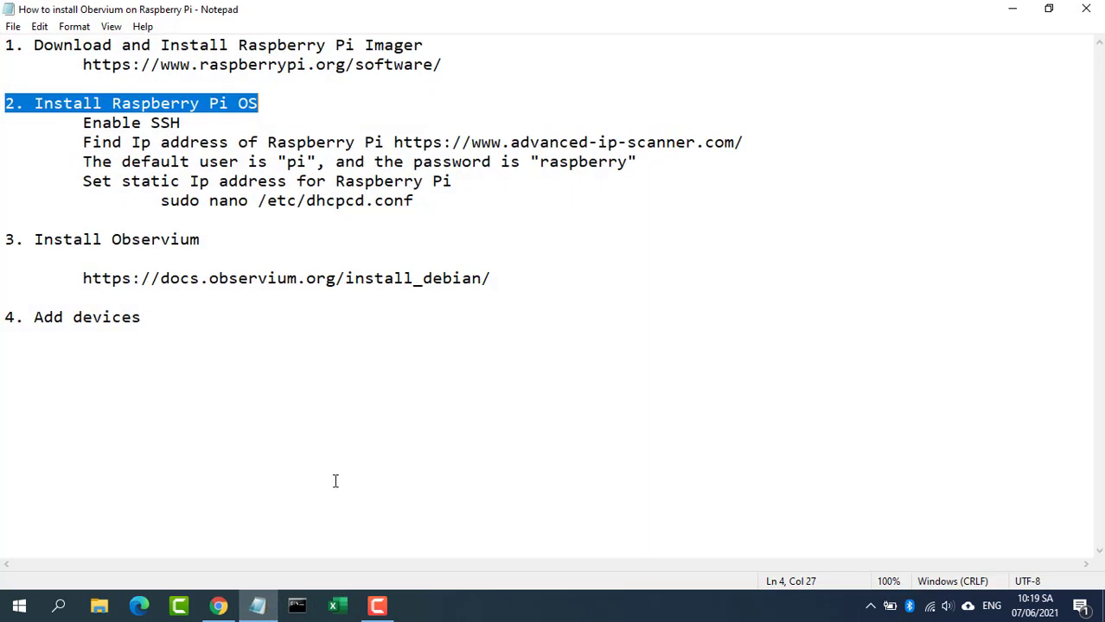
pyautogui.moveTo(84, 123); pyautogui.dragTo(196, 123)
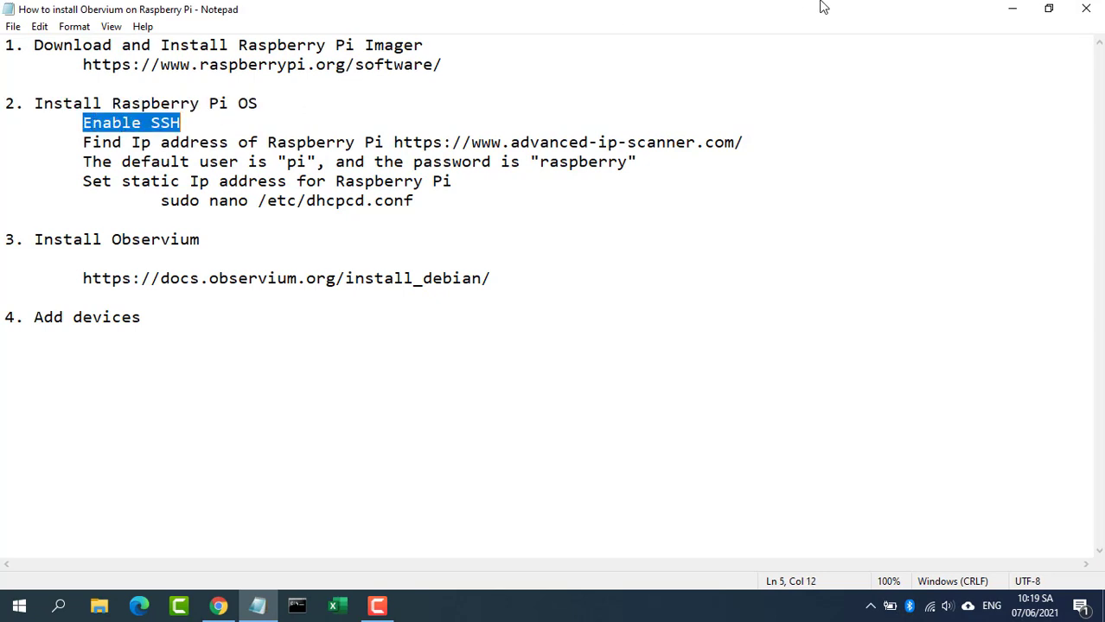
pyautogui.click(1013, 10)
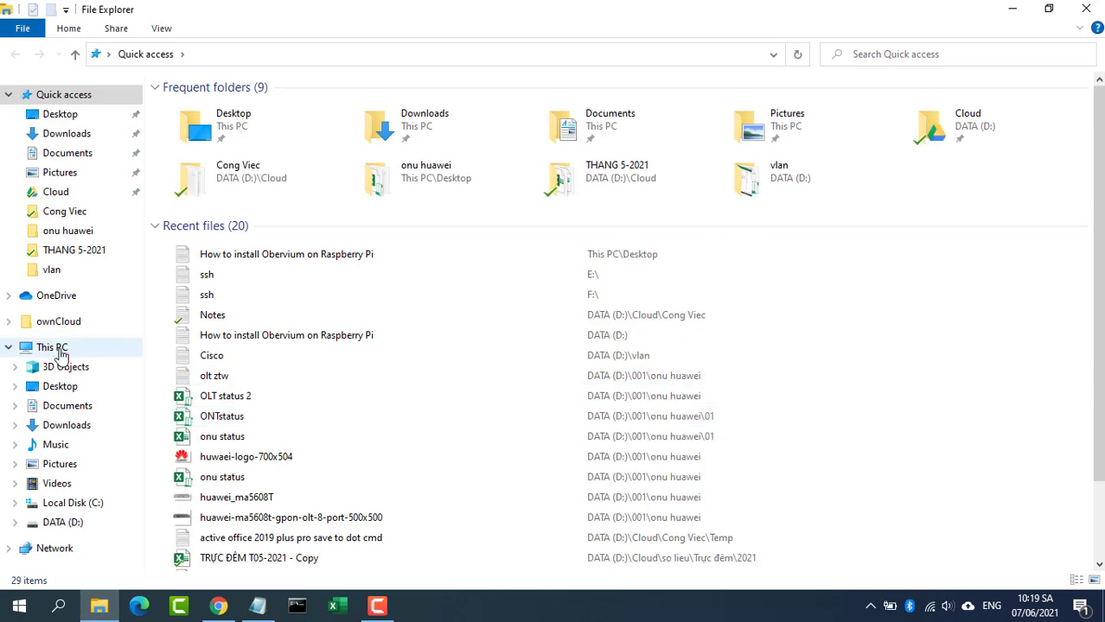
# Step: Dismiss the format and drive prompts and open the boot (F:) drive
pyautogui.click(52, 346)
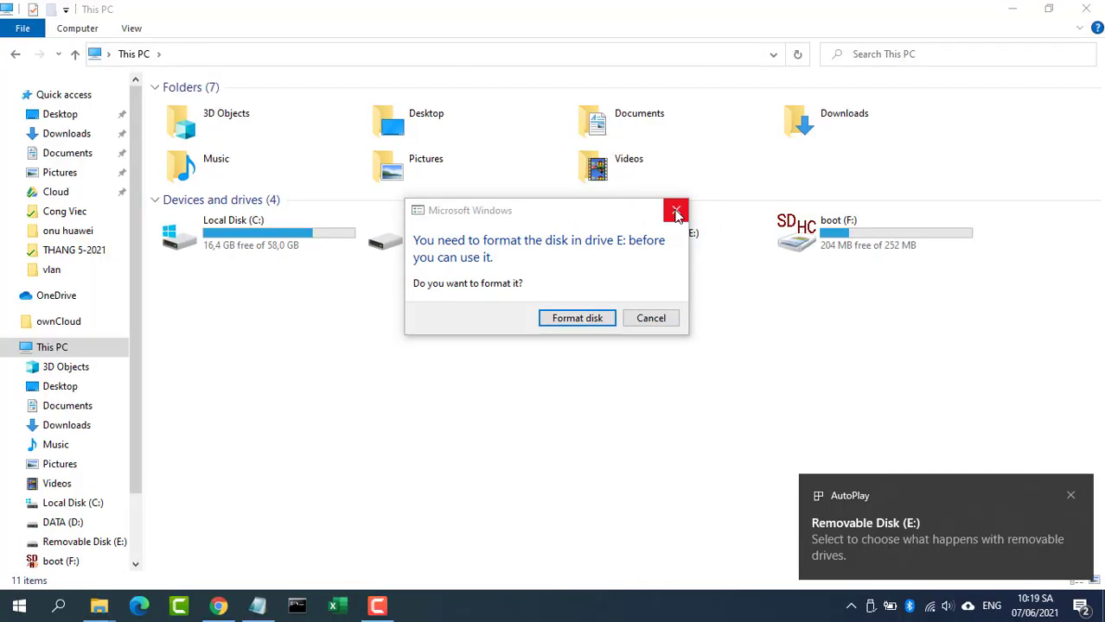
pyautogui.click(675, 211)
pyautogui.click(1070, 498)
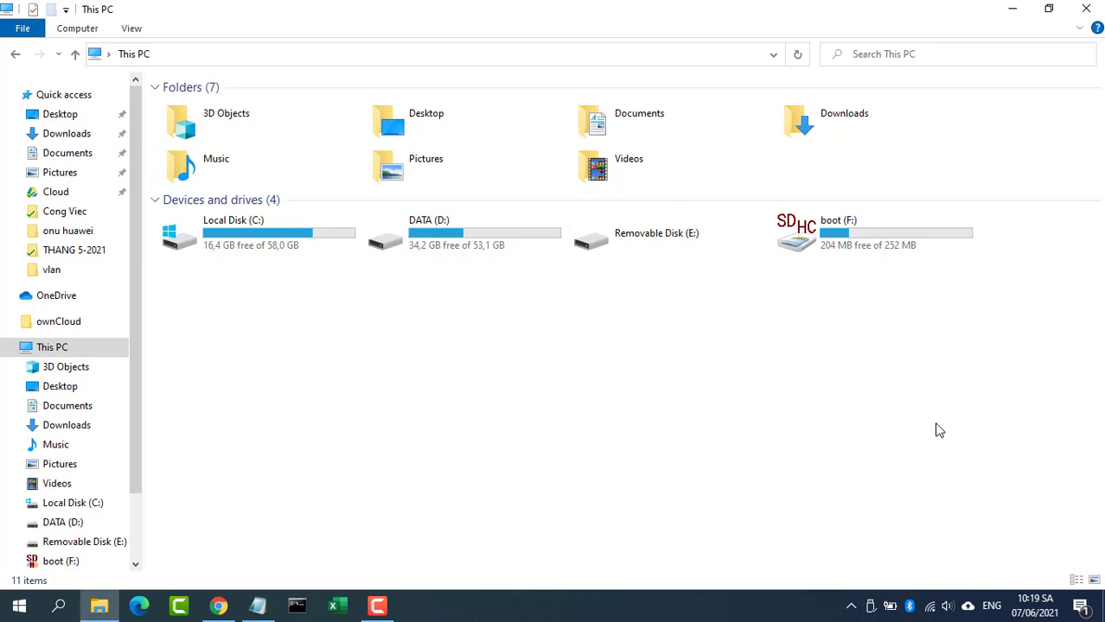
pyautogui.doubleClick(860, 244)
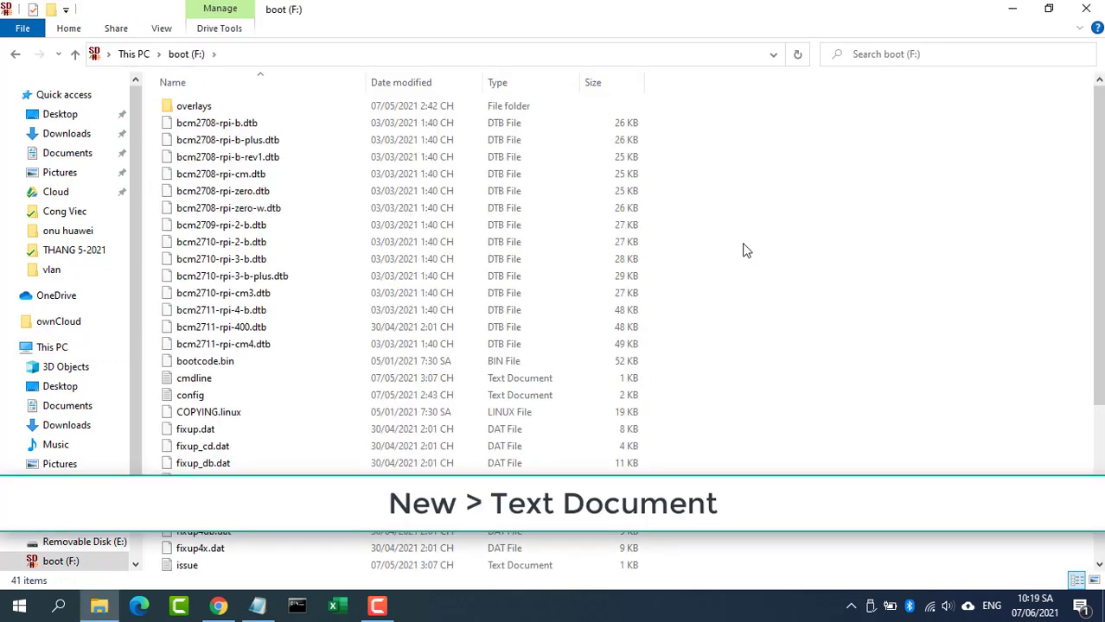
# Step: Create a new empty text file on boot (F:) named ssh
pyautogui.rightClick(743, 246)
pyautogui.moveTo(804, 421)
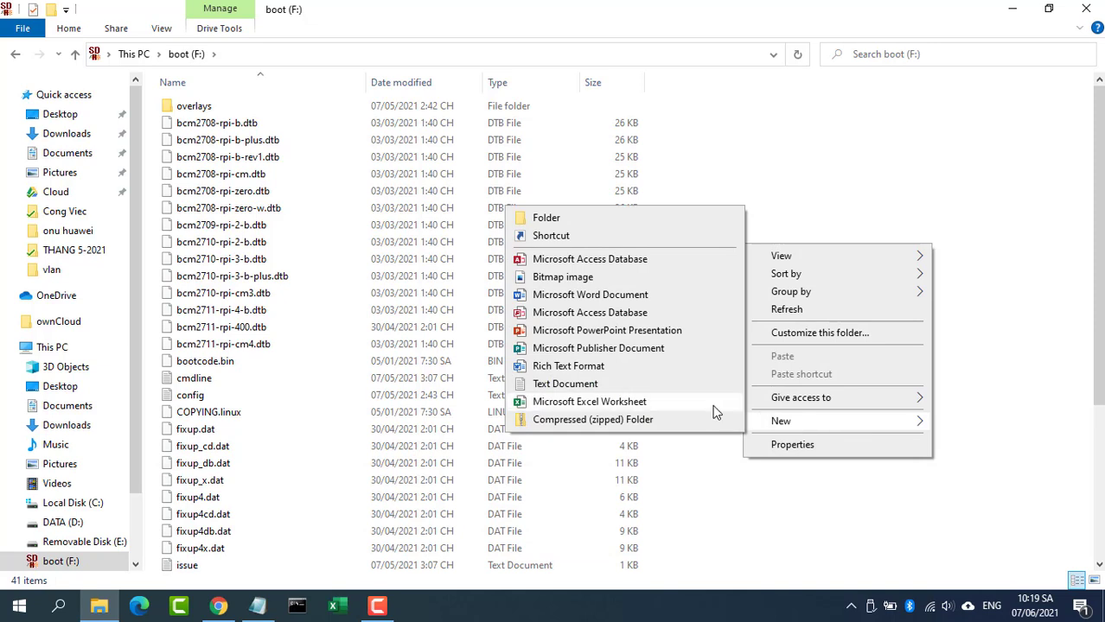
pyautogui.click(628, 385)
pyautogui.write('ssh')
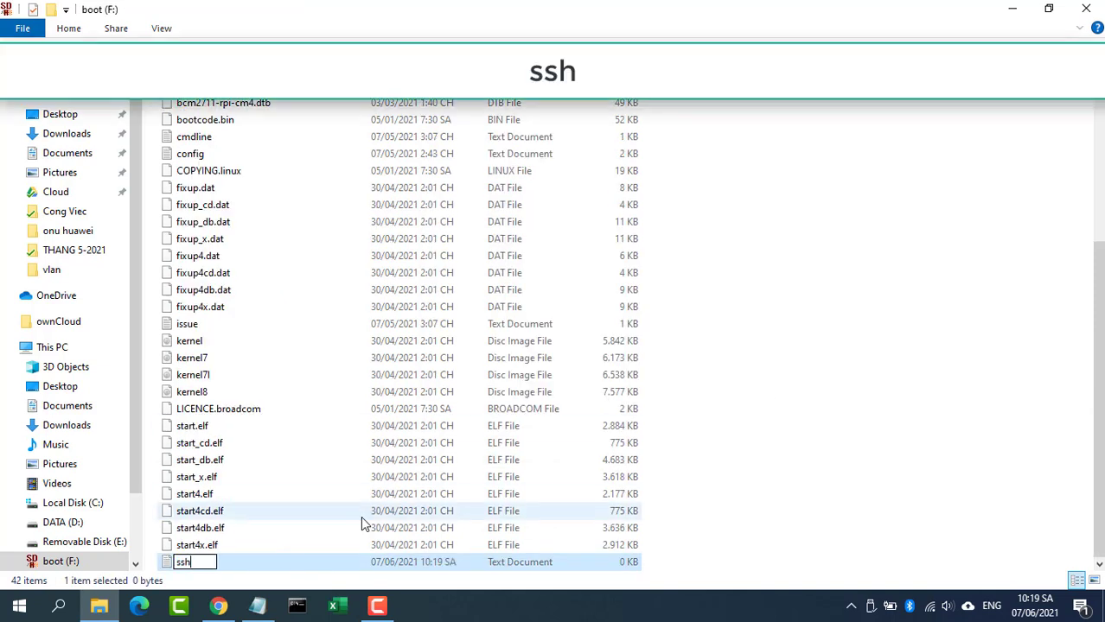
pyautogui.press('Return')
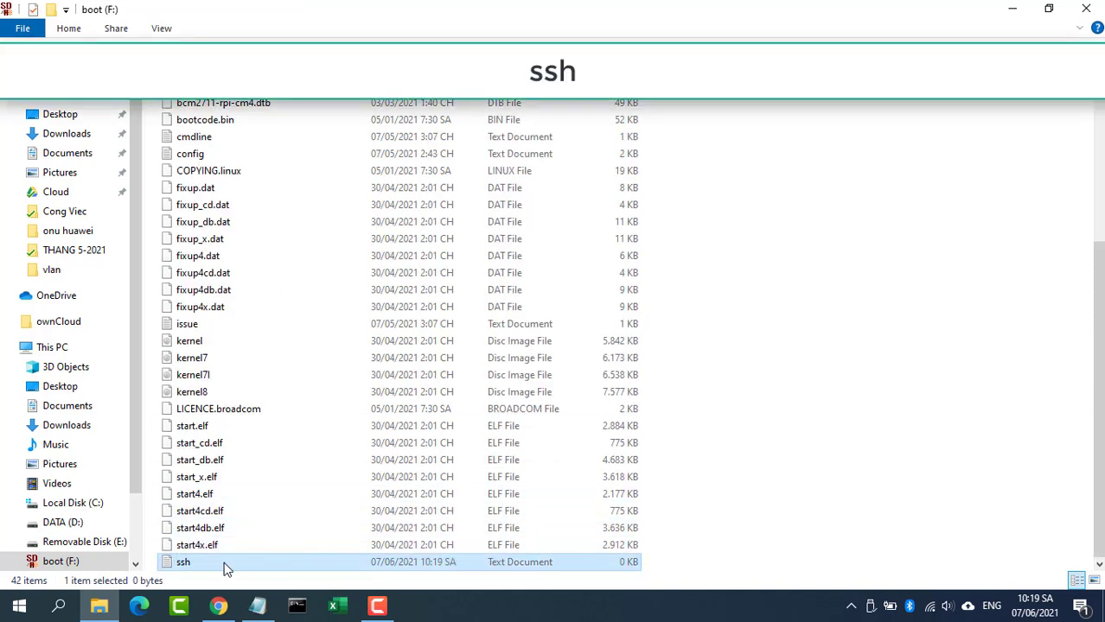
pyautogui.click(717, 538)
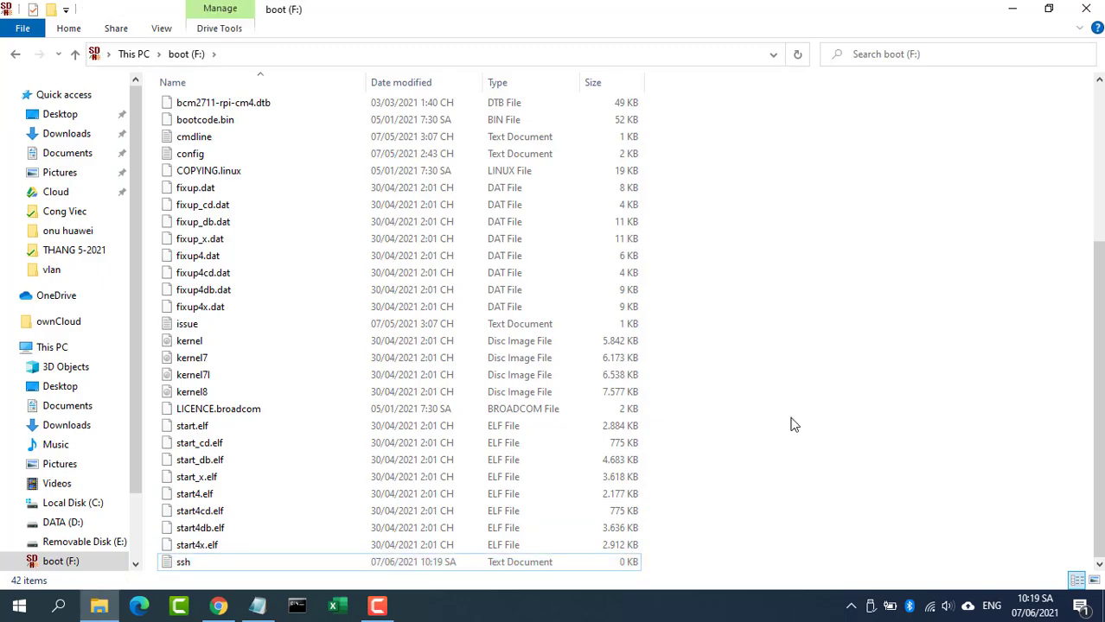
# Step: Close File Explorer and eject the boot (F:) drive
pyautogui.click(1086, 10)
pyautogui.click(870, 607)
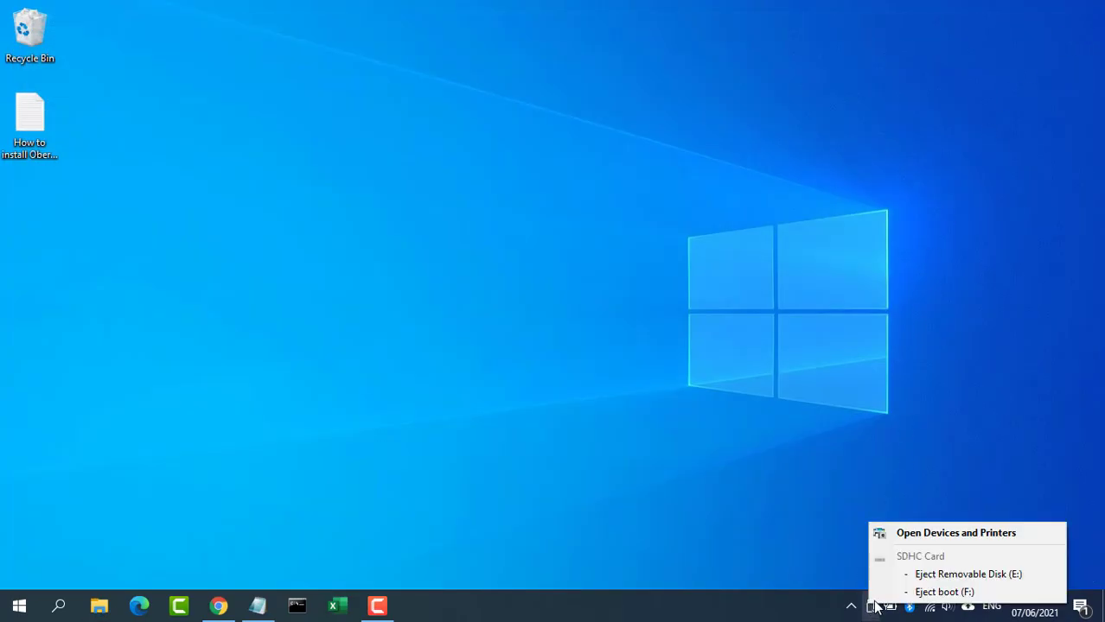
pyautogui.click(907, 591)
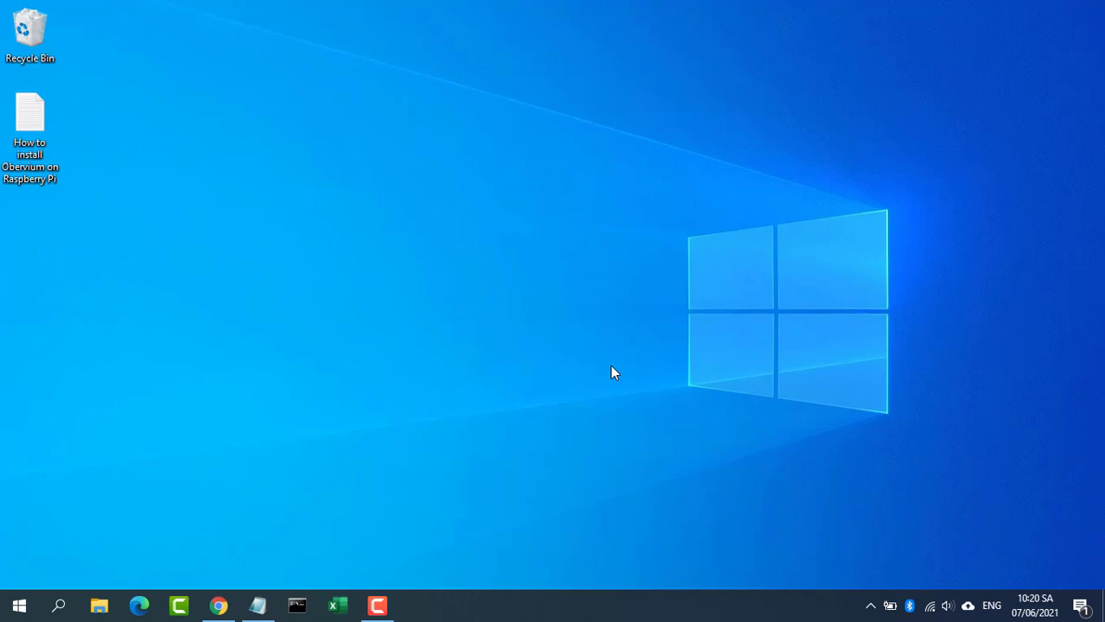
pyautogui.click(254, 605)
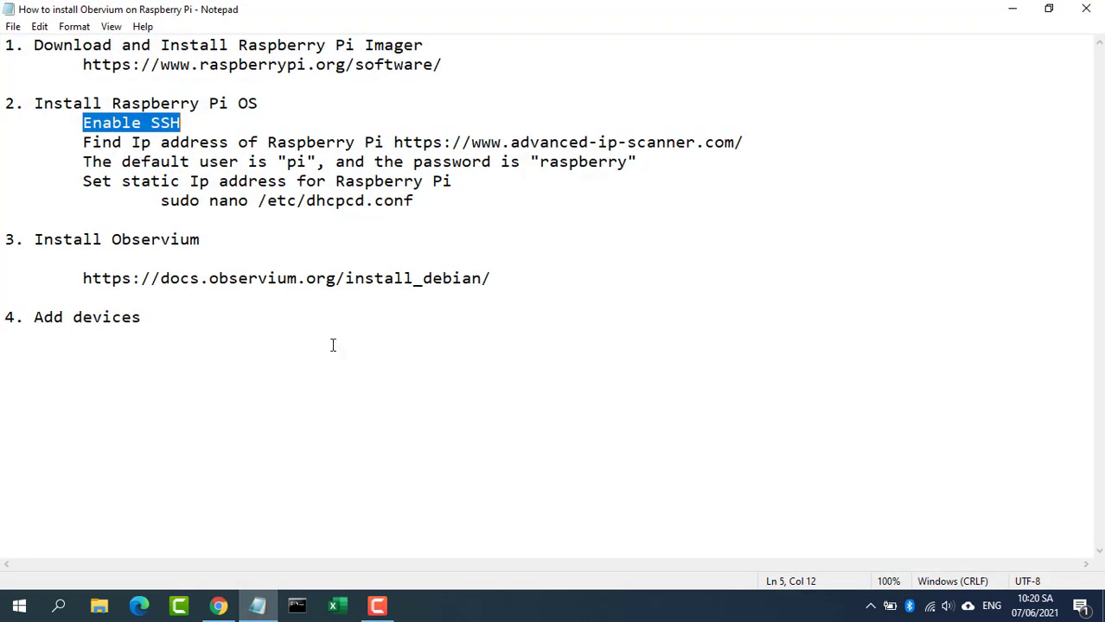
pyautogui.moveTo(79, 144); pyautogui.dragTo(743, 143)
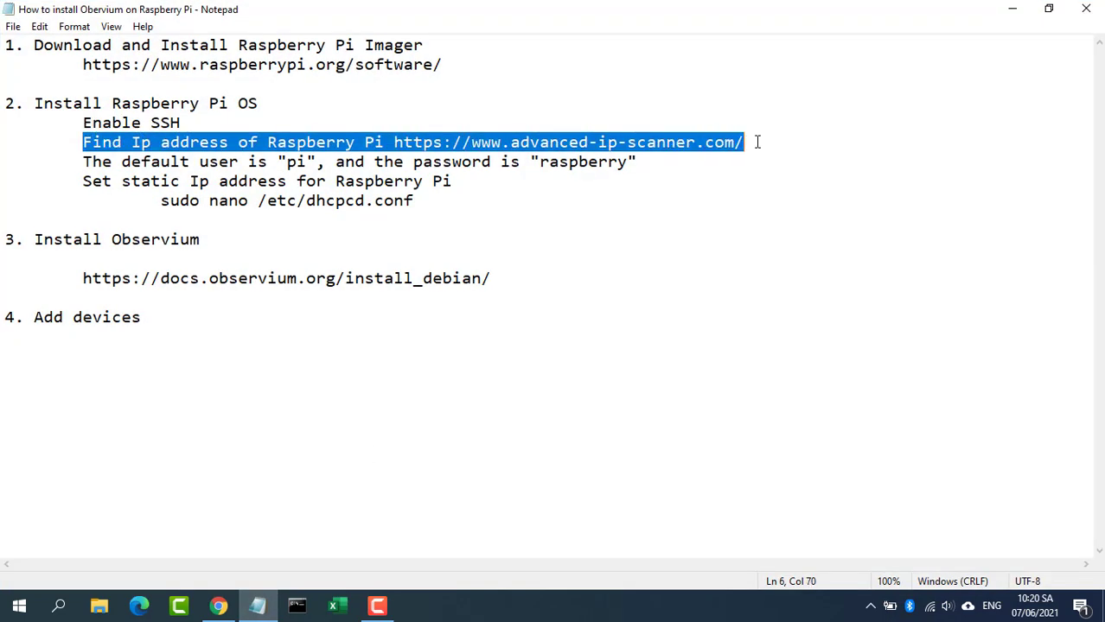
pyautogui.click(400, 142)
pyautogui.moveTo(393, 143); pyautogui.dragTo(716, 142)
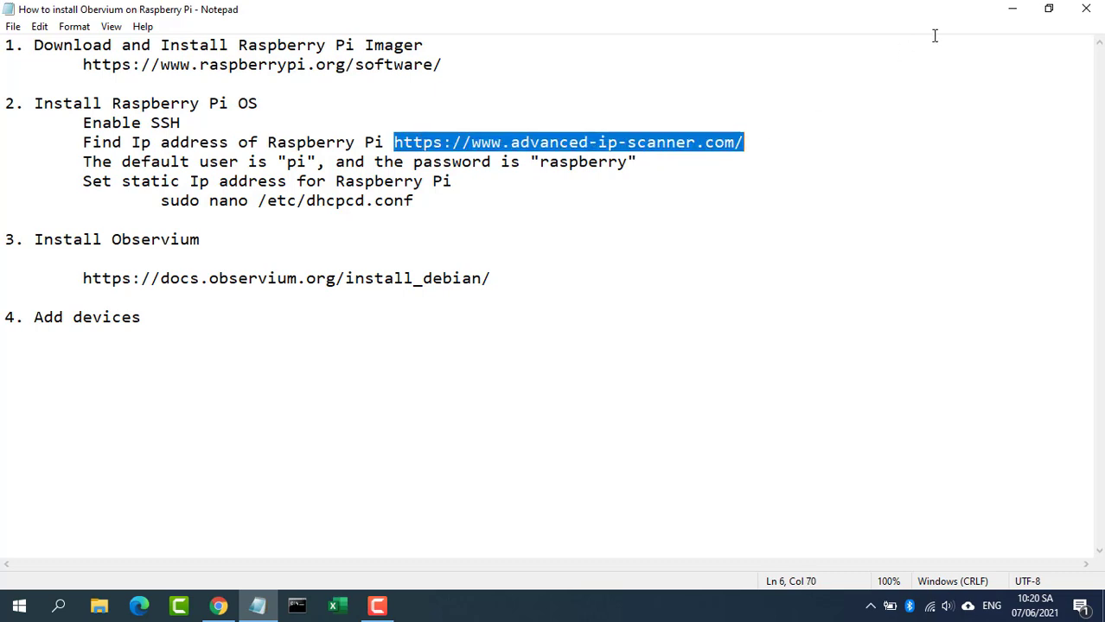
pyautogui.click(1011, 15)
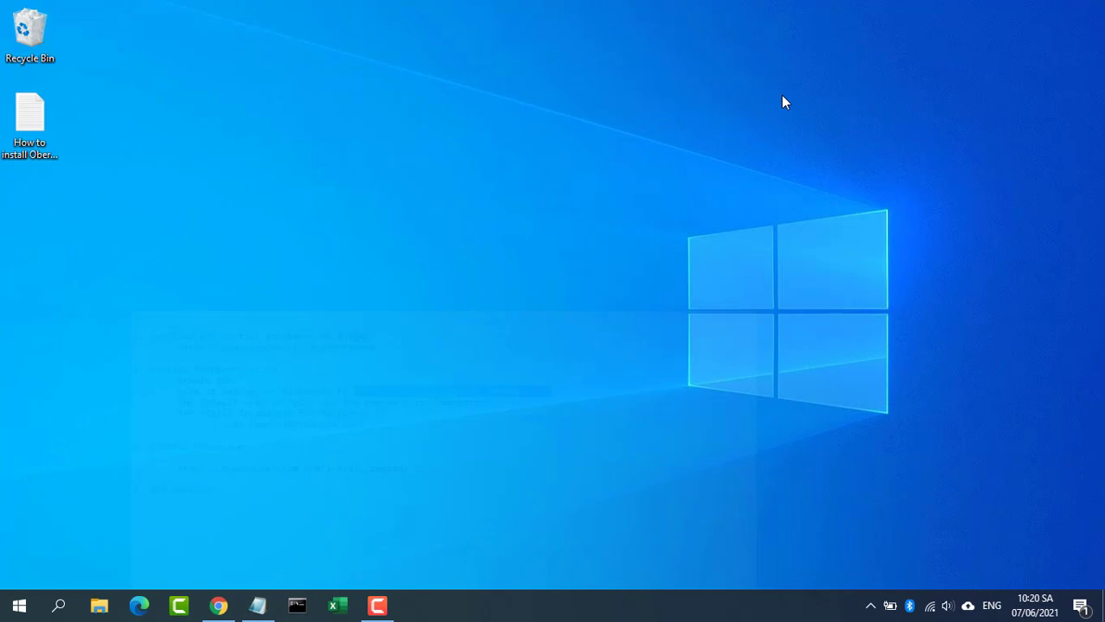
# Step: Load advanced-ip-scanner.com in Chrome, download the installer, and run it
pyautogui.click(218, 605)
pyautogui.click(372, 38)
pyautogui.write('https://www.advanced-ip-scanner.com/')
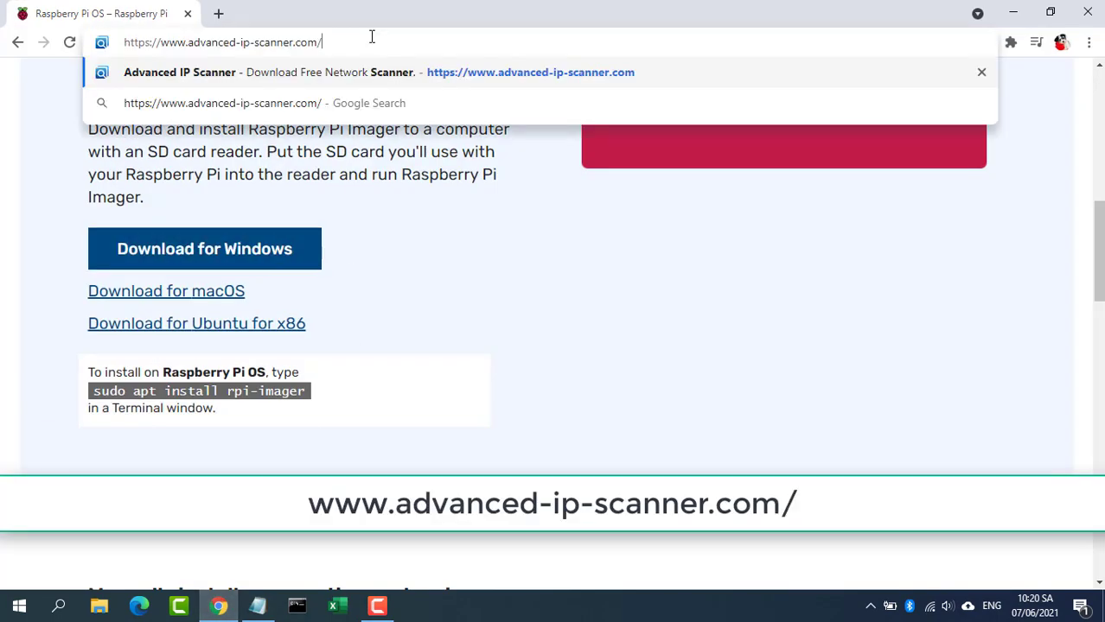
pyautogui.press('Return')
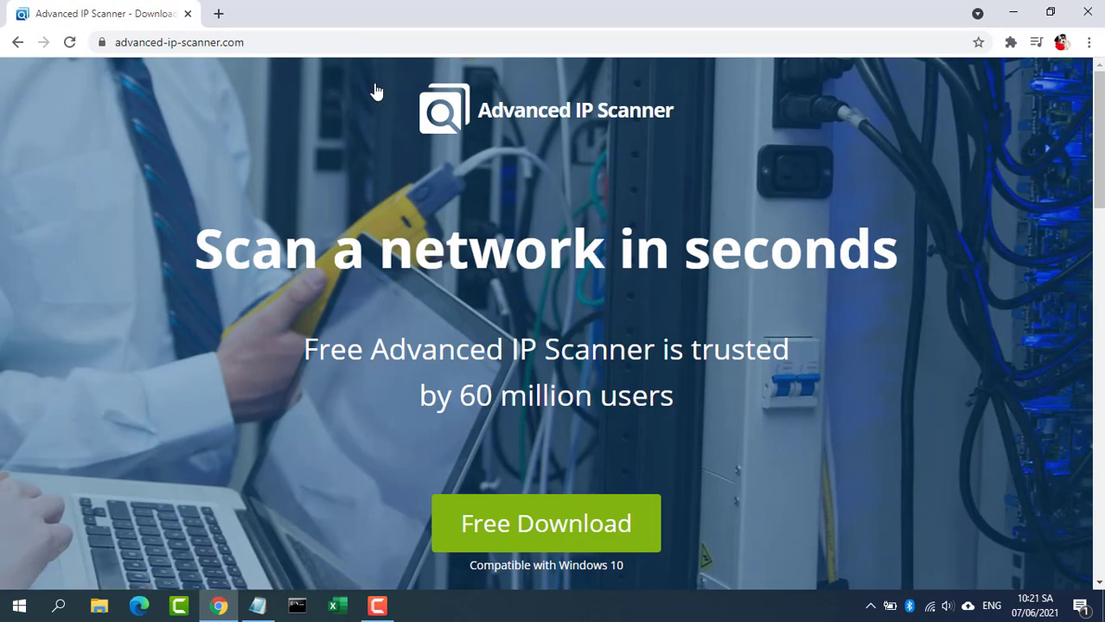
pyautogui.click(558, 524)
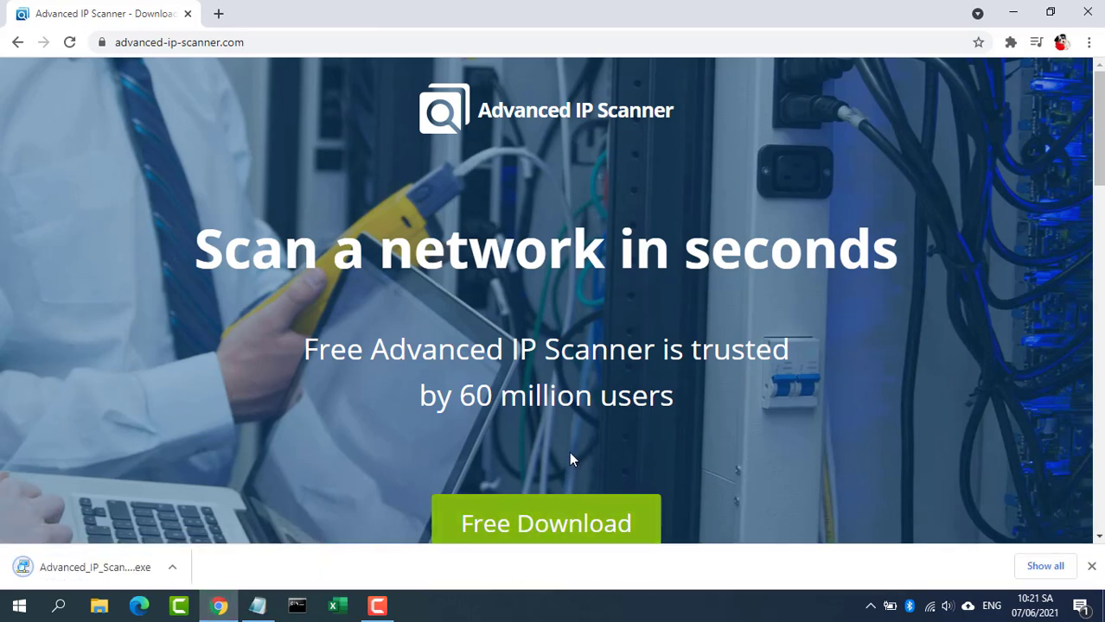
pyautogui.click(139, 568)
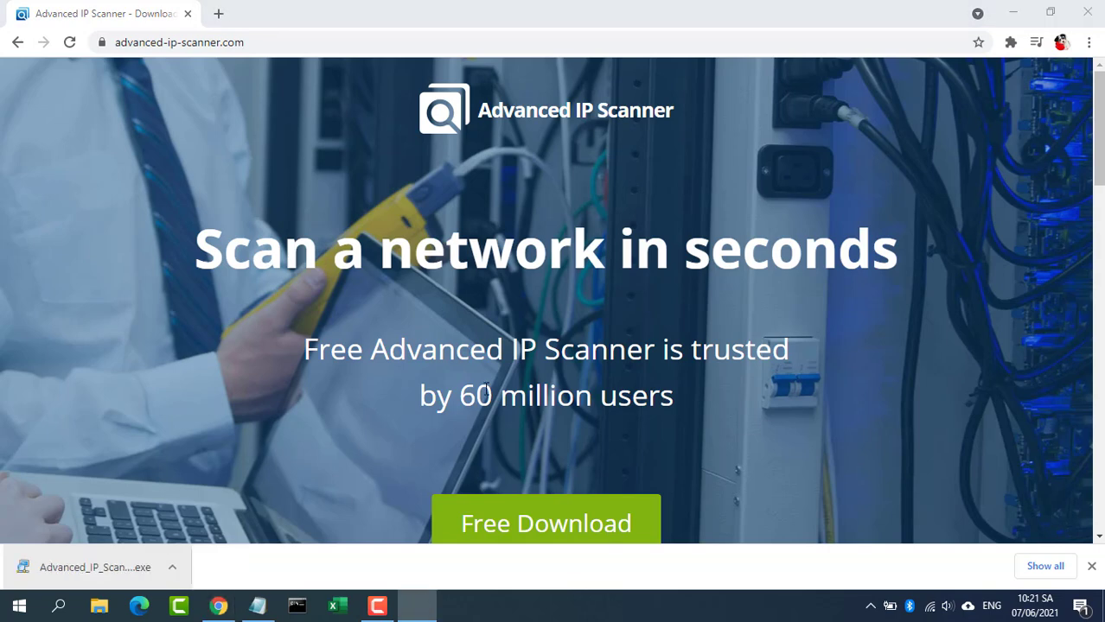
# Step: Install Advanced IP Scanner 2.5 in English, accepting the licence, and launch it
pyautogui.click(1012, 13)
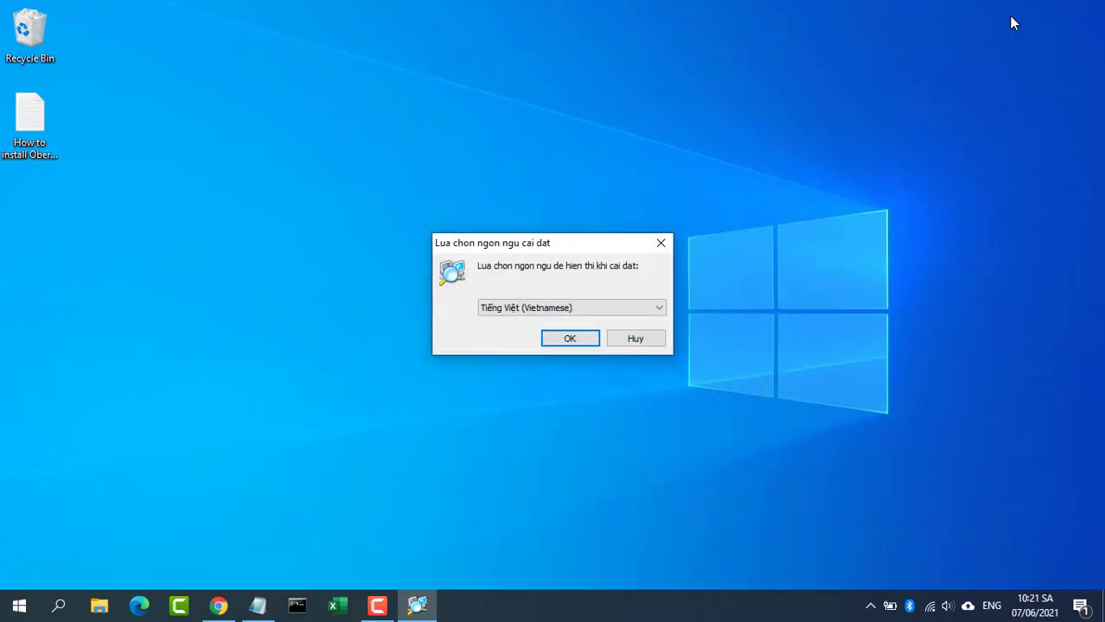
pyautogui.click(659, 308)
pyautogui.moveTo(659, 398); pyautogui.dragTo(663, 353)
pyautogui.click(611, 353)
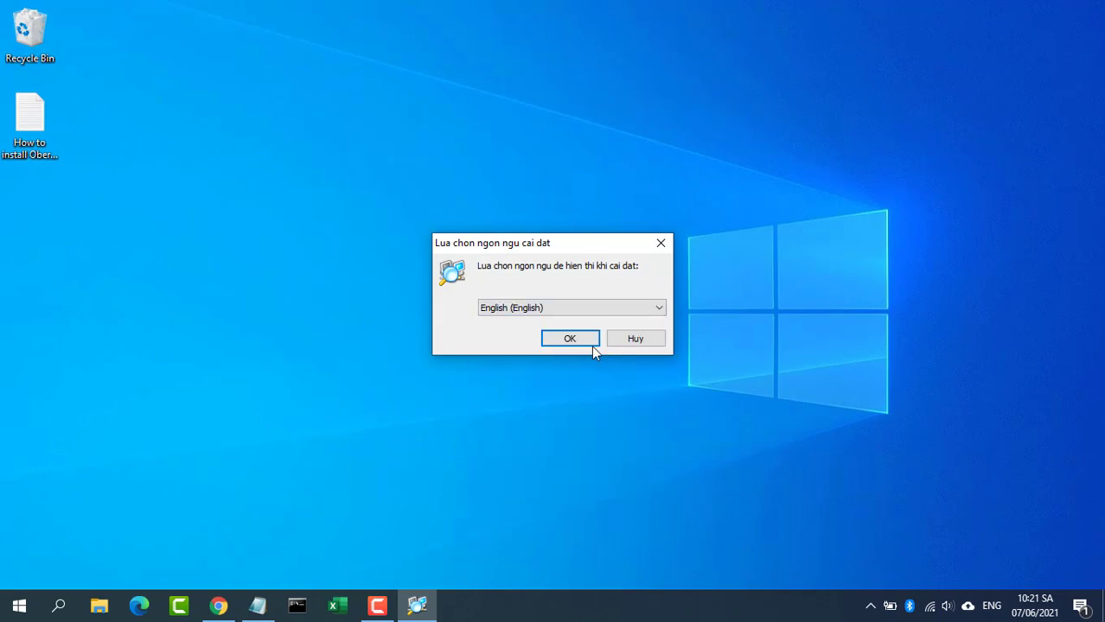
pyautogui.click(581, 337)
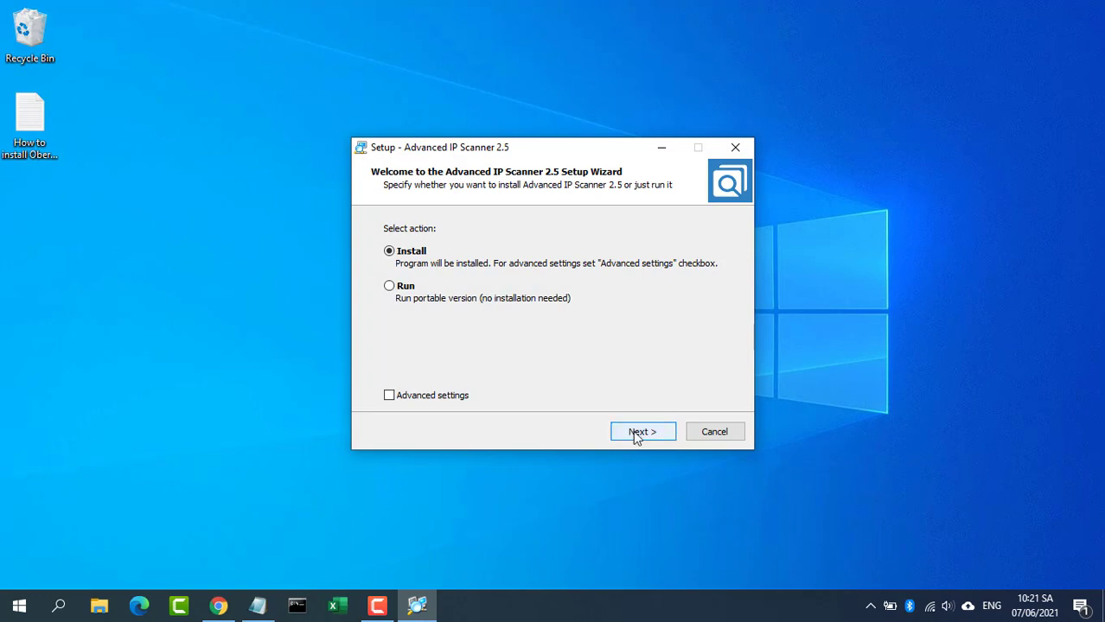
pyautogui.click(632, 431)
pyautogui.click(476, 383)
pyautogui.click(648, 434)
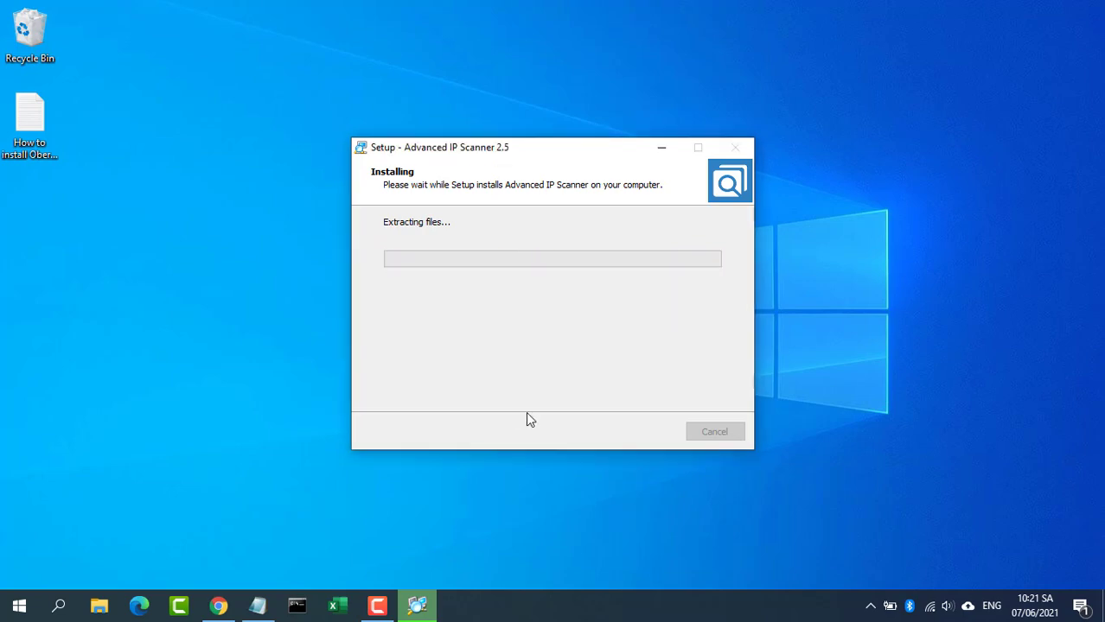
pyautogui.click(658, 438)
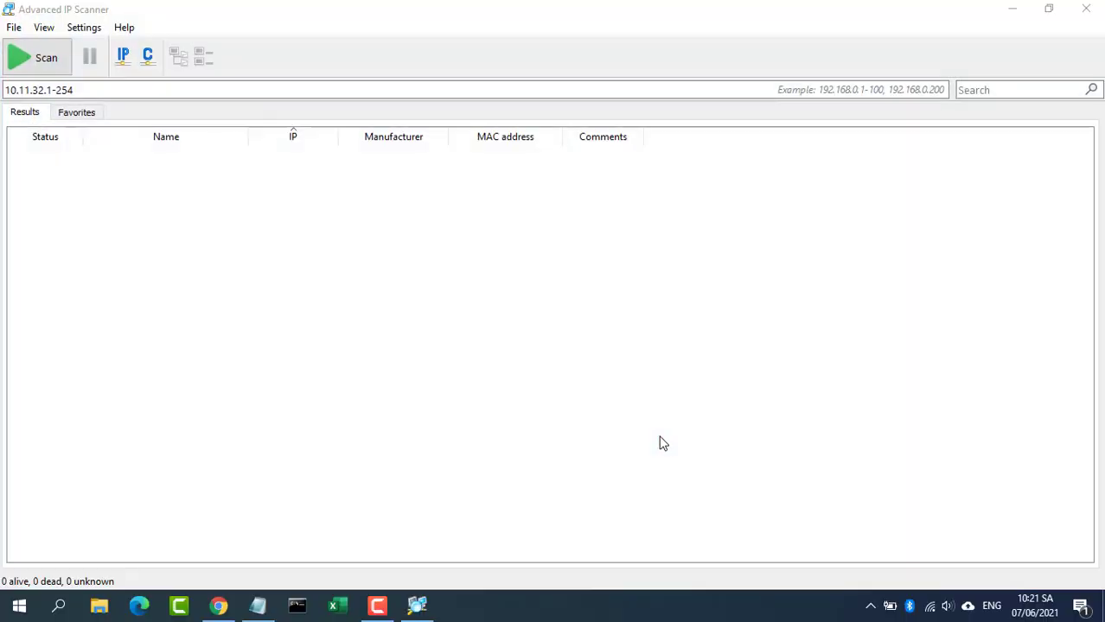
# Step: Scan 10.11.32.1-254 and select the raspberrypi device at 10.11.32.51
pyautogui.click(170, 92)
pyautogui.click(45, 58)
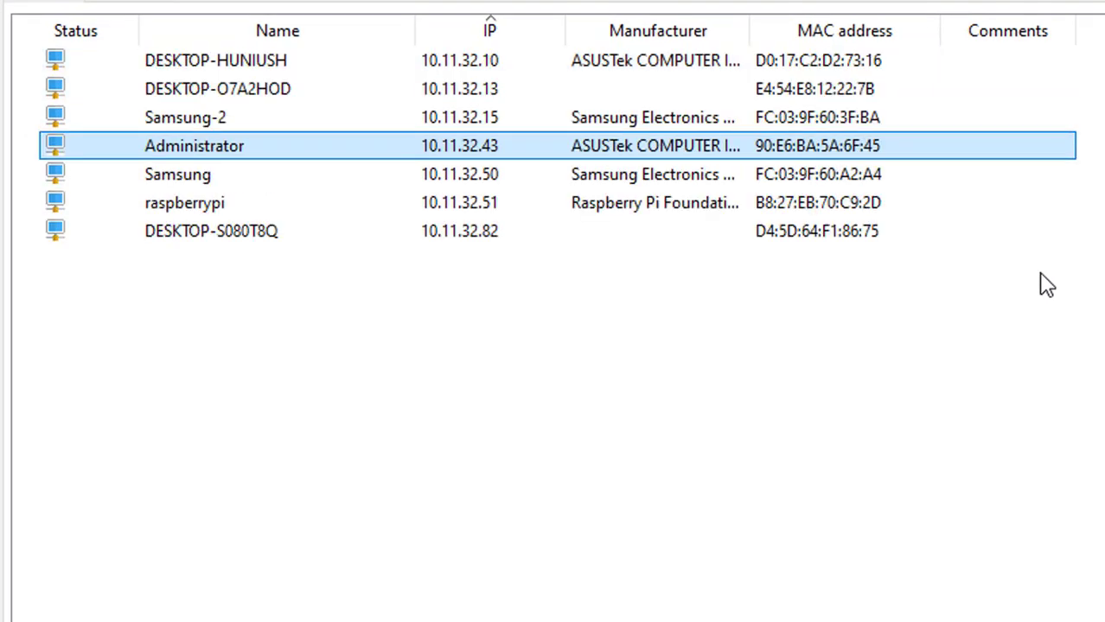
pyautogui.click(486, 238)
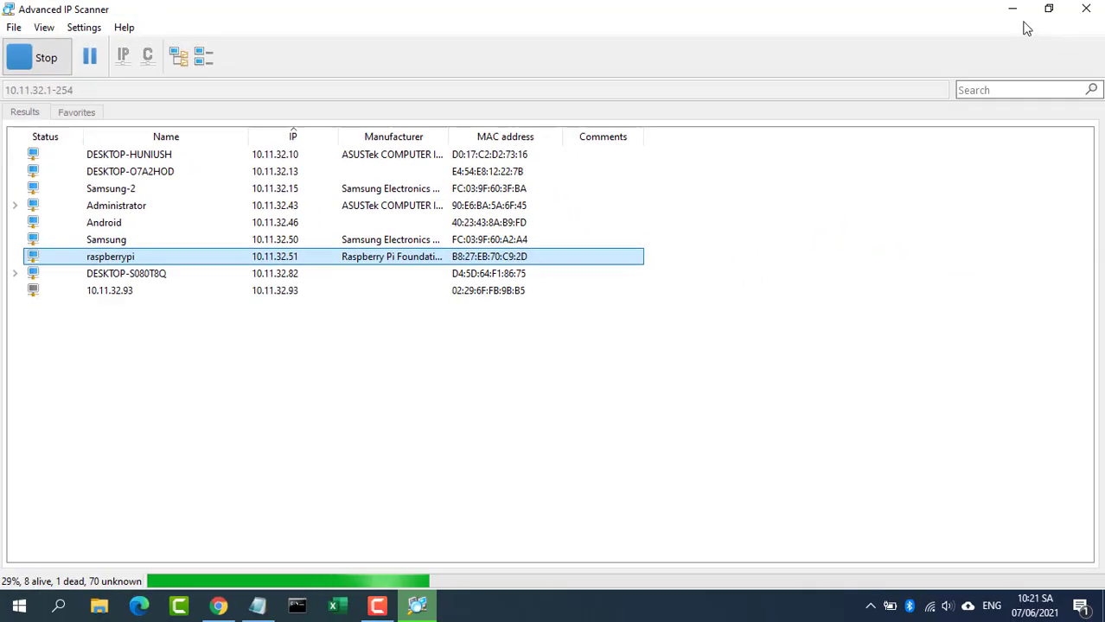
# Step: Minimize the scanner and highlight the default user and password line in the notes
pyautogui.click(1016, 12)
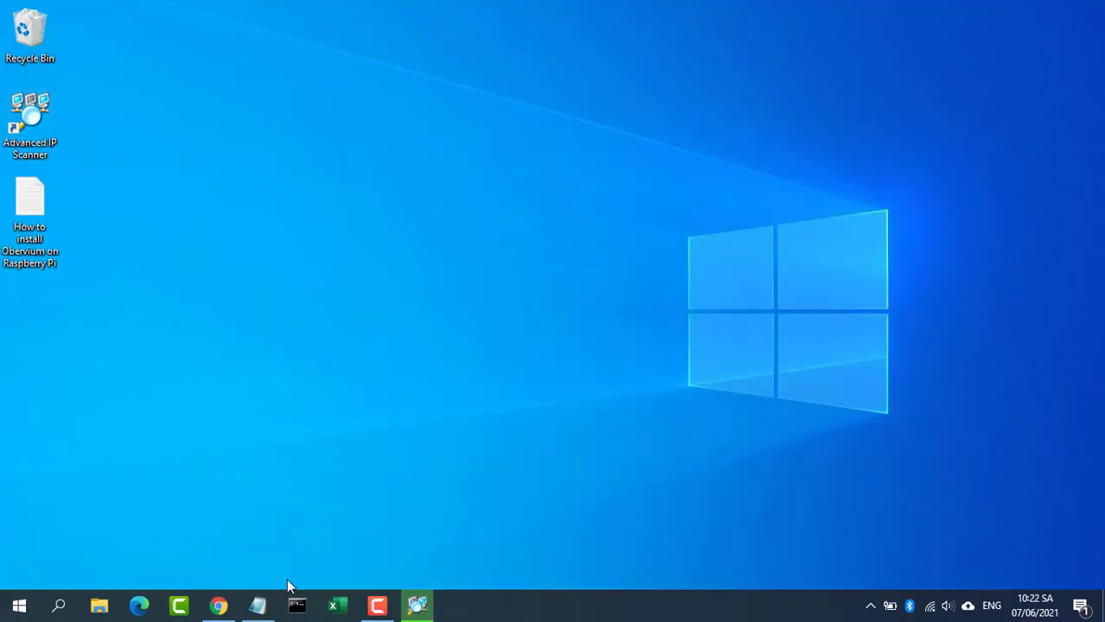
pyautogui.click(258, 606)
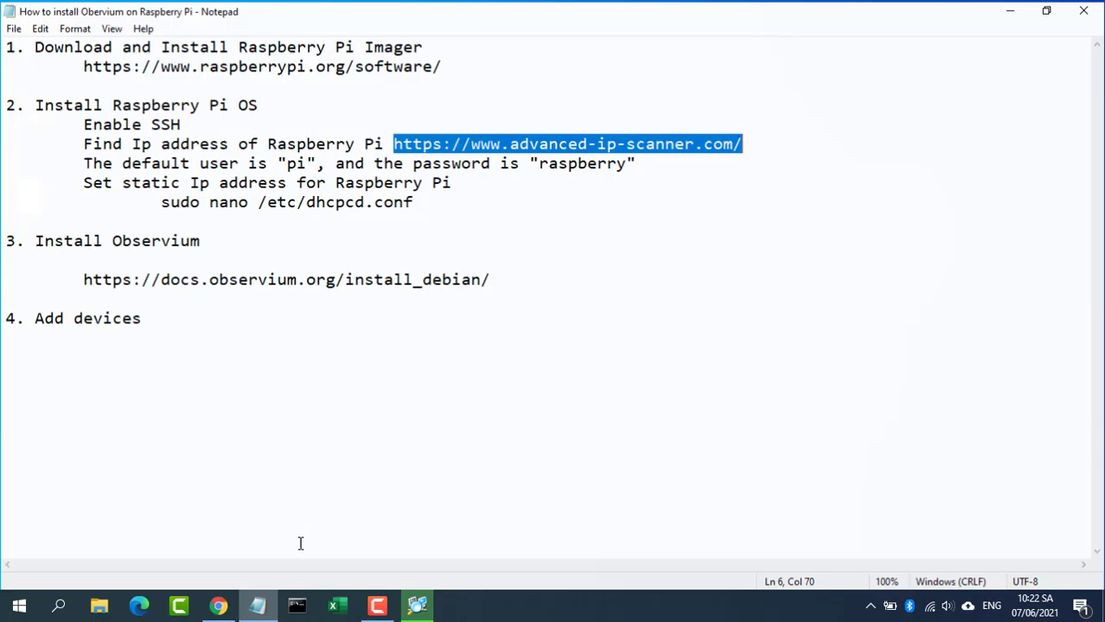
pyautogui.moveTo(84, 162); pyautogui.dragTo(665, 162)
pyautogui.click(1011, 10)
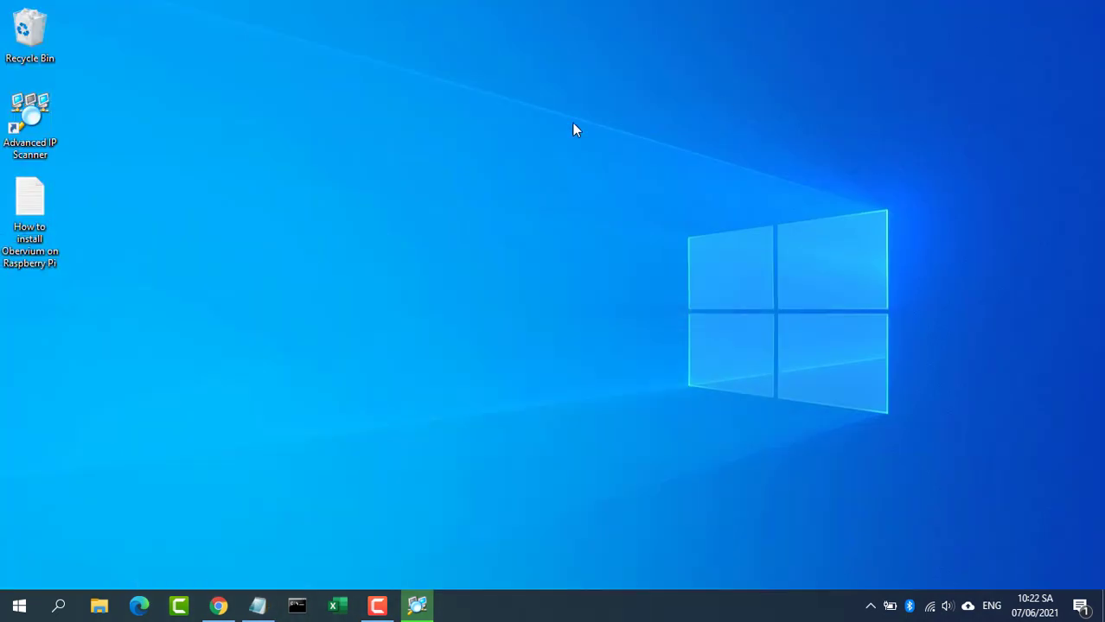
pyautogui.click(297, 606)
pyautogui.write('ssh')
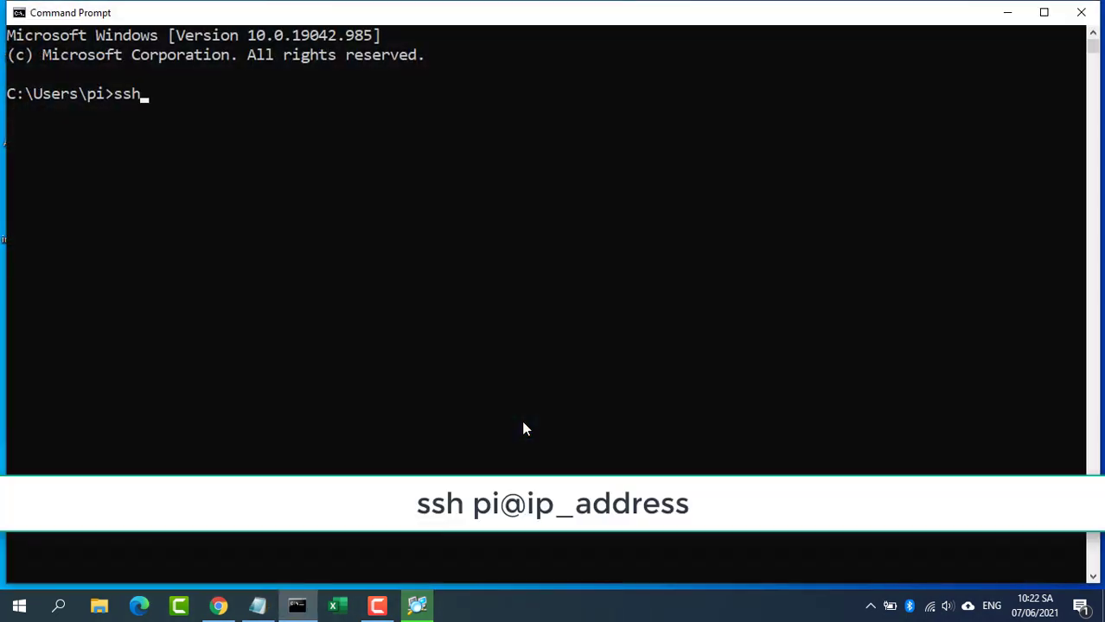
pyautogui.write(' pi')
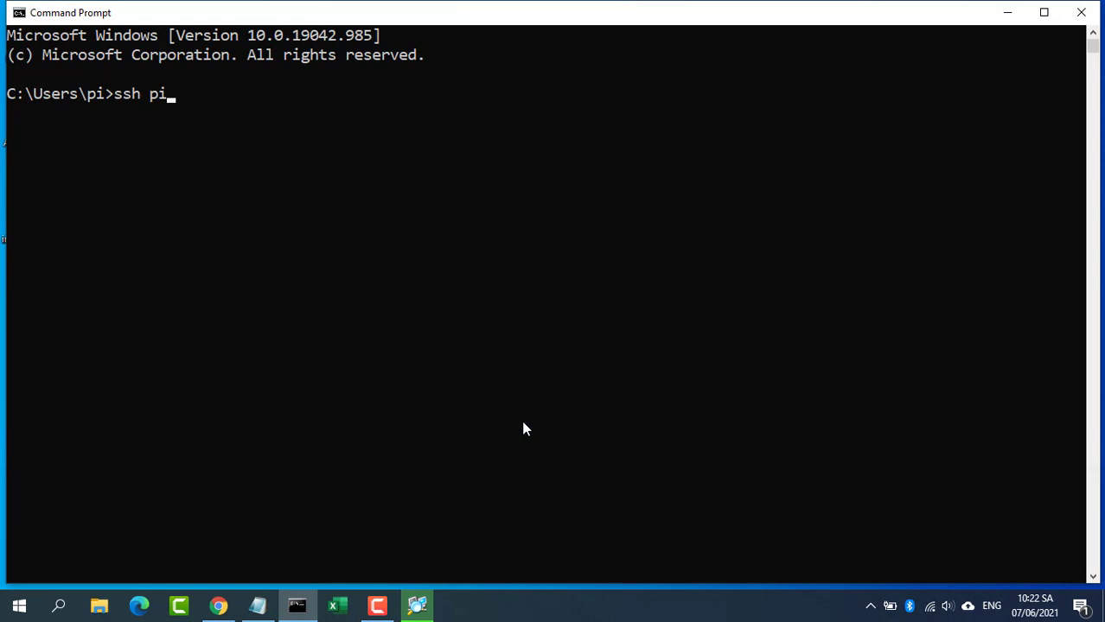
pyautogui.write('@10.11.32.51')
pyautogui.press('Return')
pyautogui.write('ye')
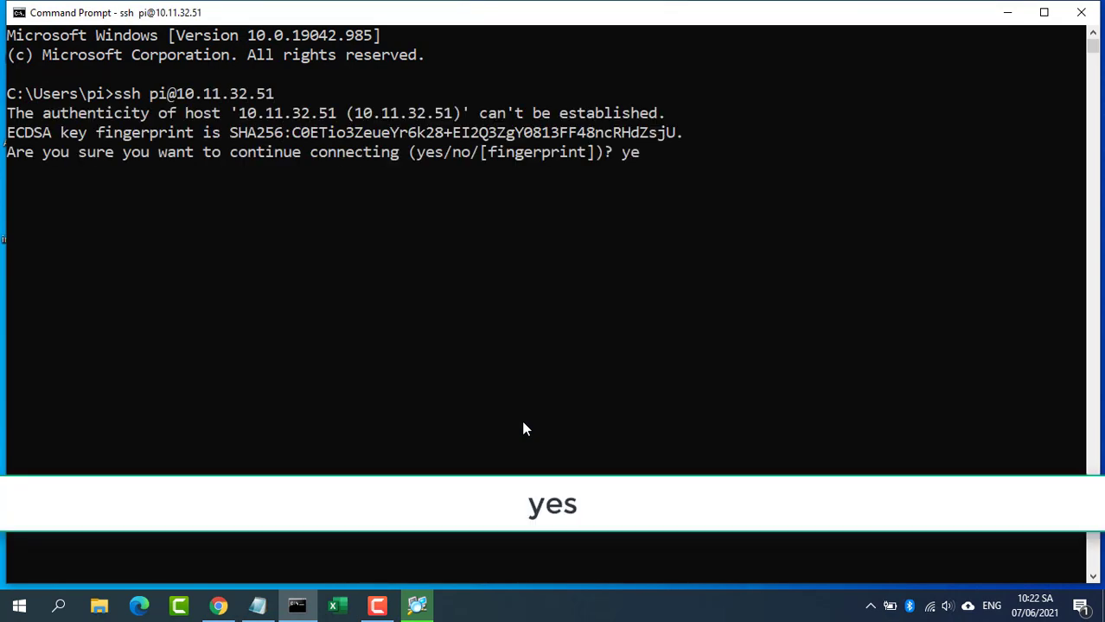
pyautogui.write('s')
pyautogui.press('Return')
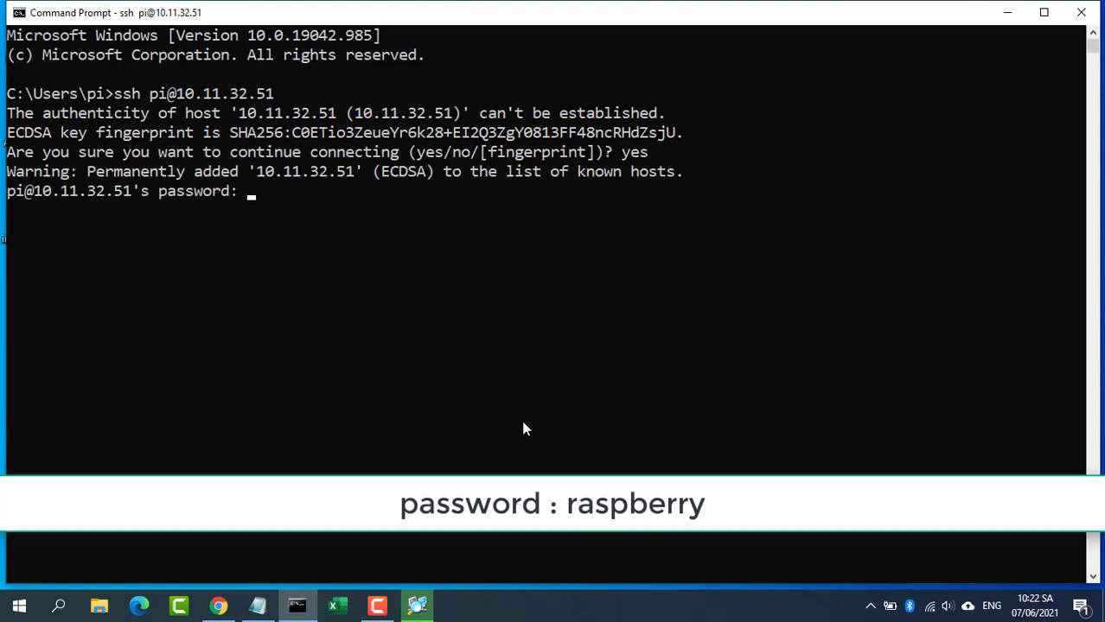
# Step: Log in with the Pi's password, clear the screen, and minimize the terminal
pyautogui.write('raspberry')
pyautogui.press('Return')
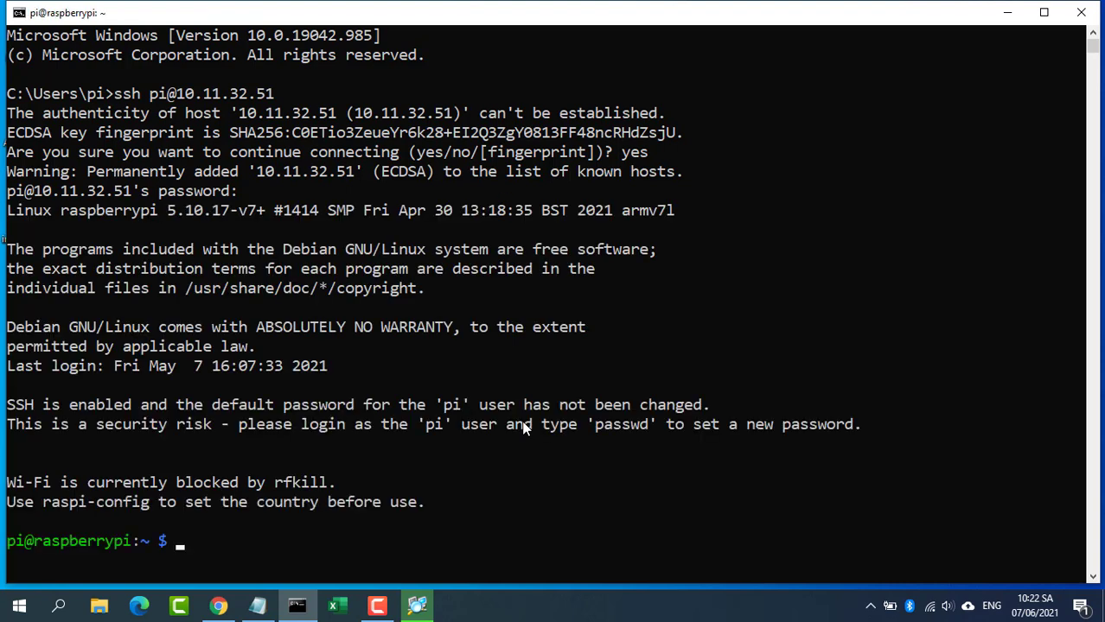
pyautogui.write('clear')
pyautogui.press('Return')
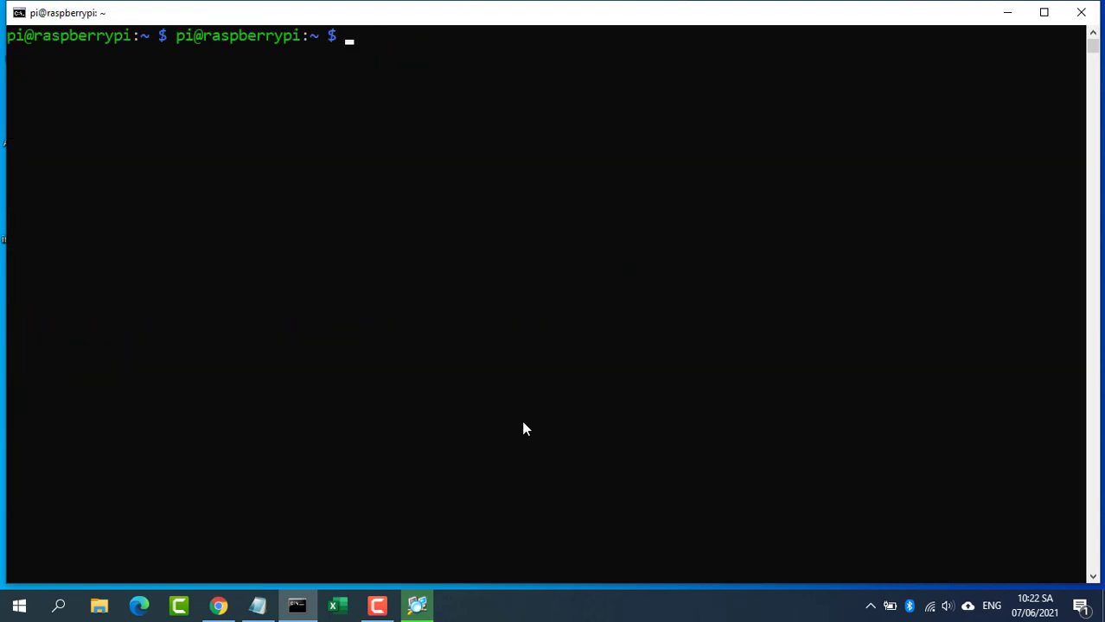
pyautogui.press('Return')
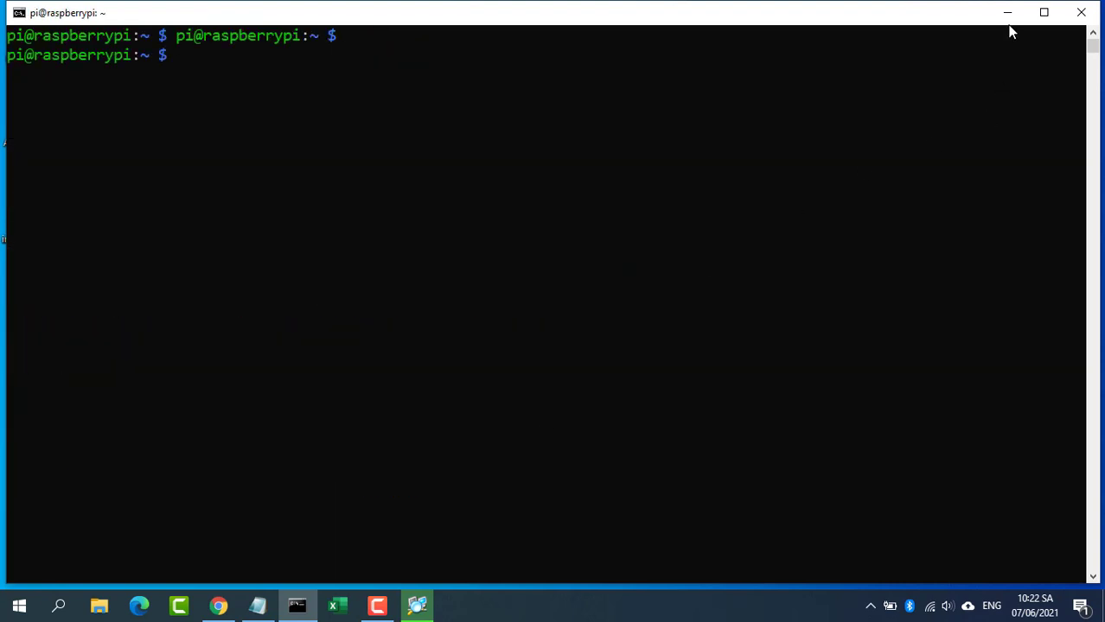
pyautogui.click(1008, 14)
# Step: Copy the sudo nano /etc/dhcpcd.conf command from the notes and run it on the Pi
pyautogui.click(258, 606)
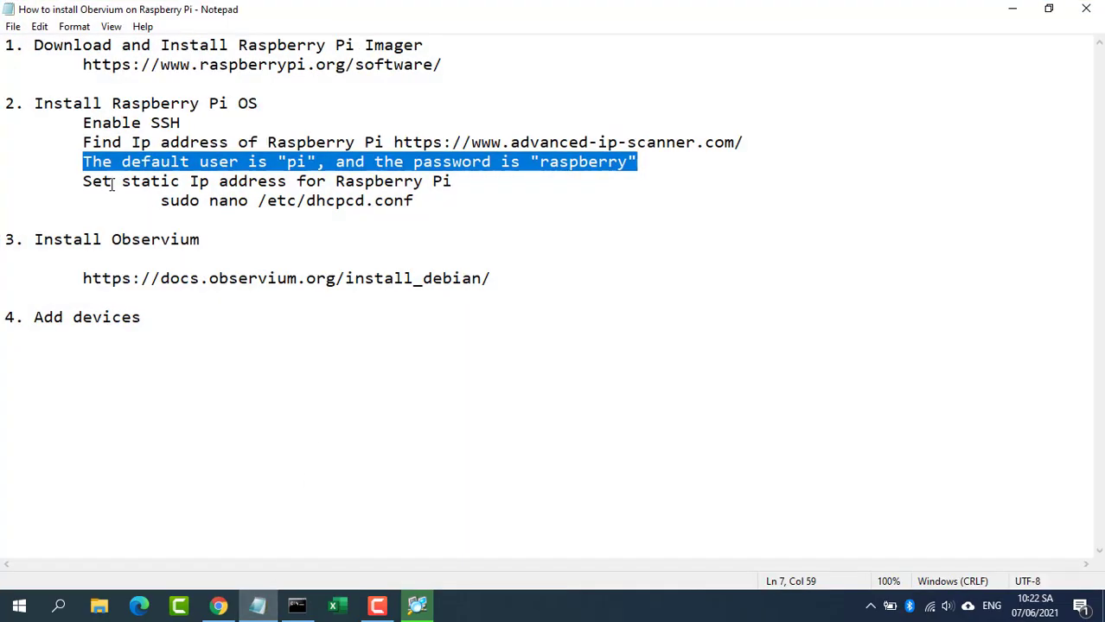
pyautogui.moveTo(83, 182); pyautogui.dragTo(160, 202)
pyautogui.press('super+c')
pyautogui.click(425, 204)
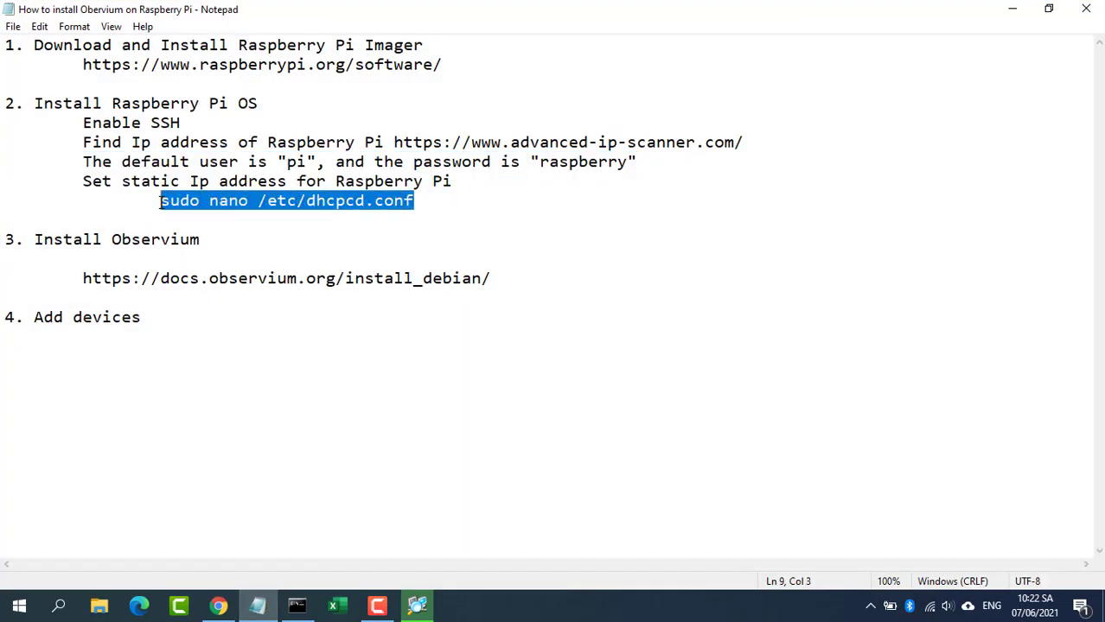
pyautogui.click(1008, 14)
pyautogui.click(297, 606)
pyautogui.rightClick(878, 311)
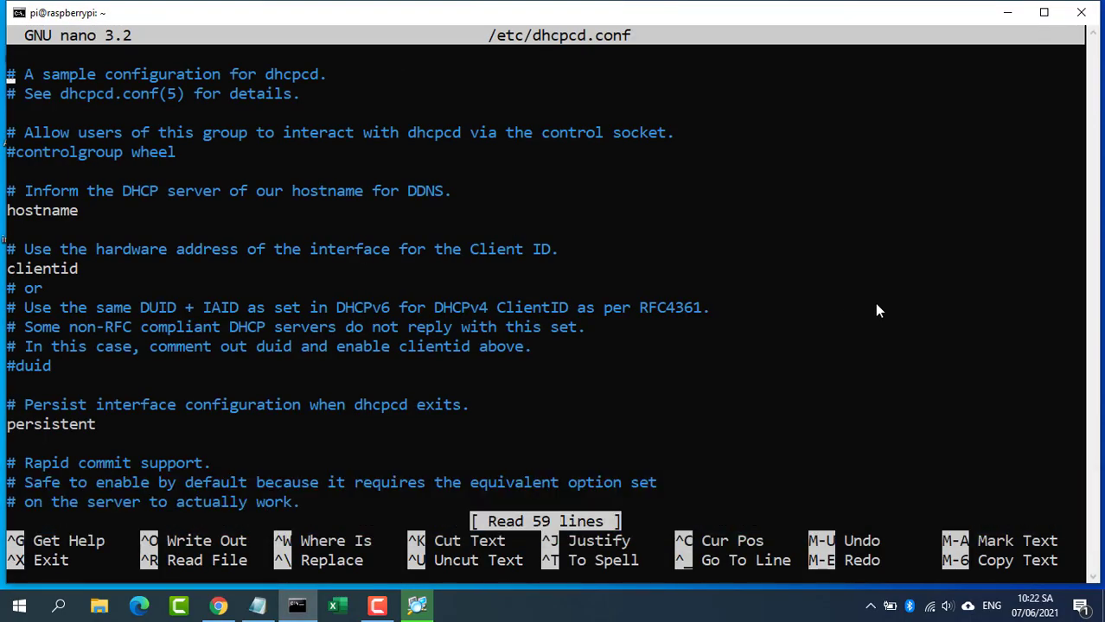
# Step: Go to the end of dhcpcd.conf and start an 'interface eth0' block
pyautogui.press('Down')
pyautogui.press('Down')
pyautogui.press('Down')
pyautogui.press('Down')
pyautogui.press('Down')
pyautogui.press('Down')
pyautogui.press('Down')
pyautogui.press('Down')
pyautogui.press('Down')
pyautogui.press('Down')
pyautogui.press('Down')
pyautogui.press('Down')
pyautogui.press('Down')
pyautogui.press('Down')
pyautogui.press('Down')
pyautogui.press('Down')
pyautogui.press('Down')
pyautogui.press('Down')
pyautogui.press('Down')
pyautogui.press('Down')
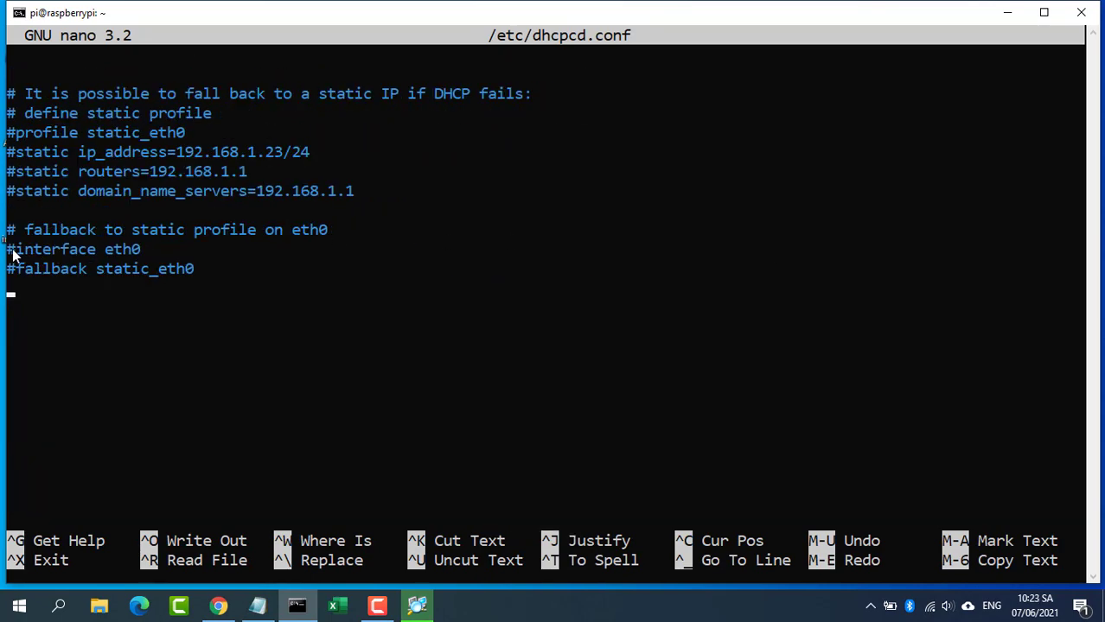
pyautogui.moveTo(12, 252); pyautogui.dragTo(136, 254)
pyautogui.moveTo(13, 161); pyautogui.dragTo(365, 207)
pyautogui.click(198, 292)
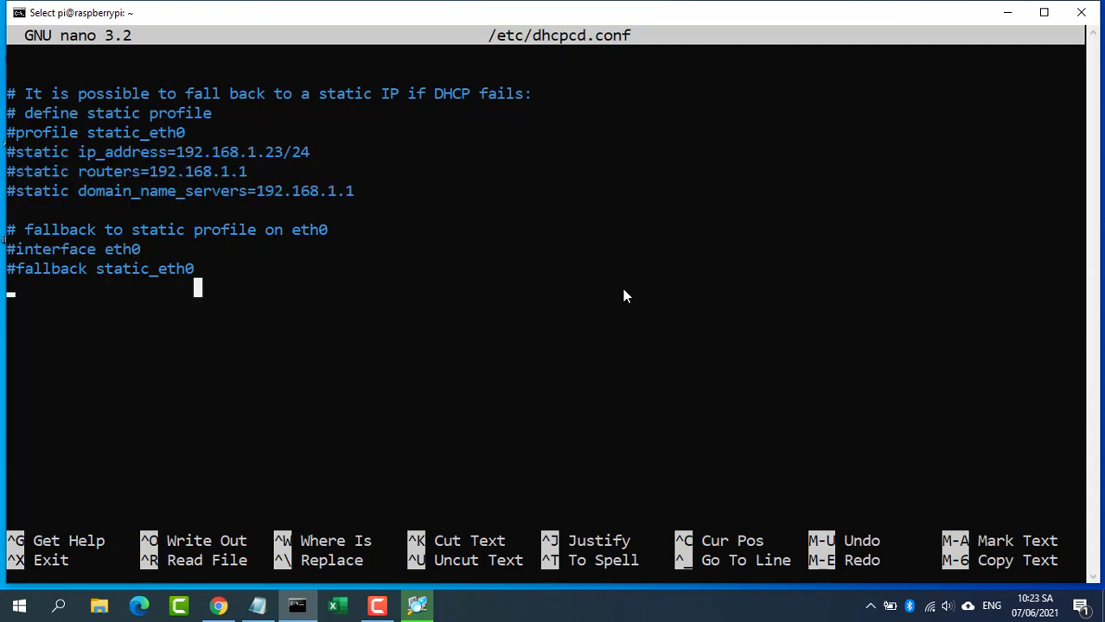
pyautogui.write('interface eth0')
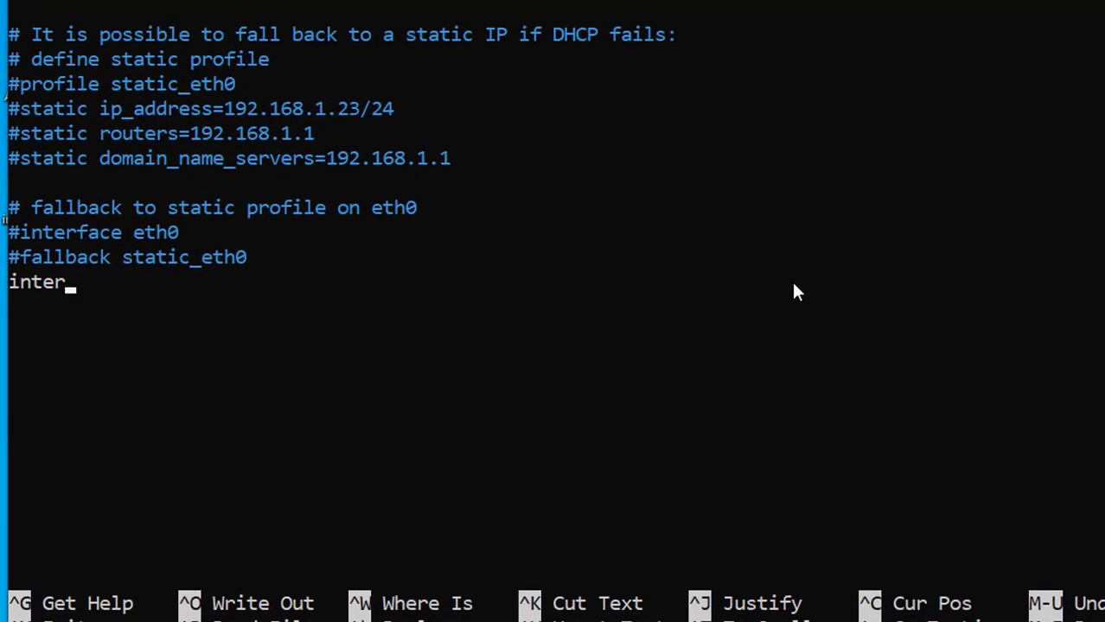
pyautogui.press('Return')
# Step: Add static ip_address 10.11.32.77/24, routers 10.11.32.140, DNS 8.8.8.8, and save the file
pyautogui.write('static ip_address=10.11.32.77/24')
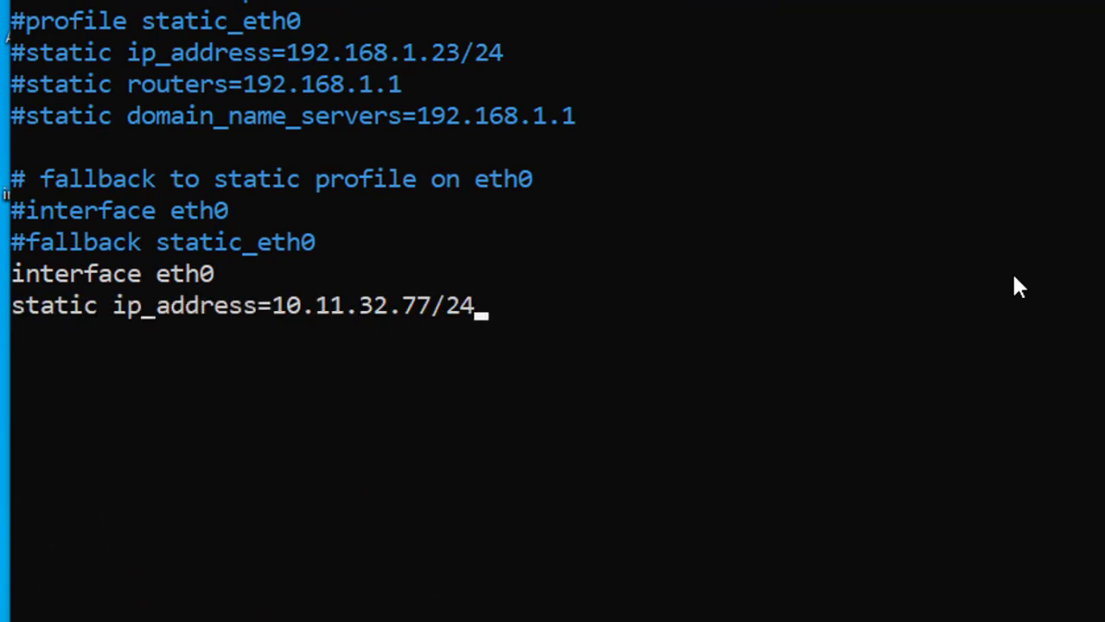
pyautogui.press('Return')
pyautogui.write('static routers=10.11.32.140')
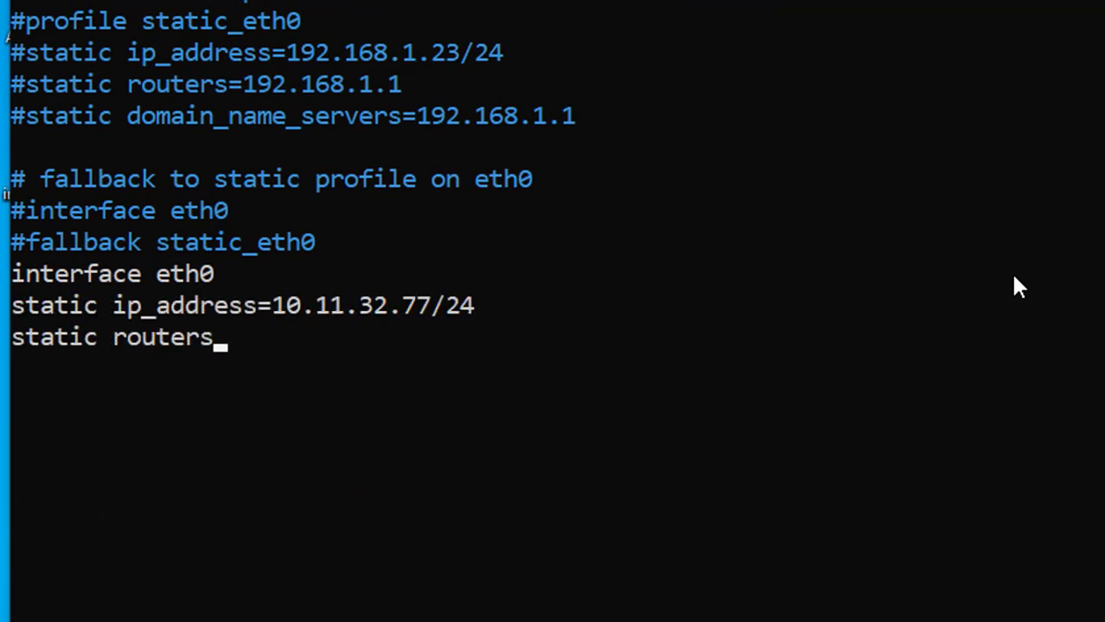
pyautogui.press('Return')
pyautogui.write('static domain_name_servers=8.8.8.')
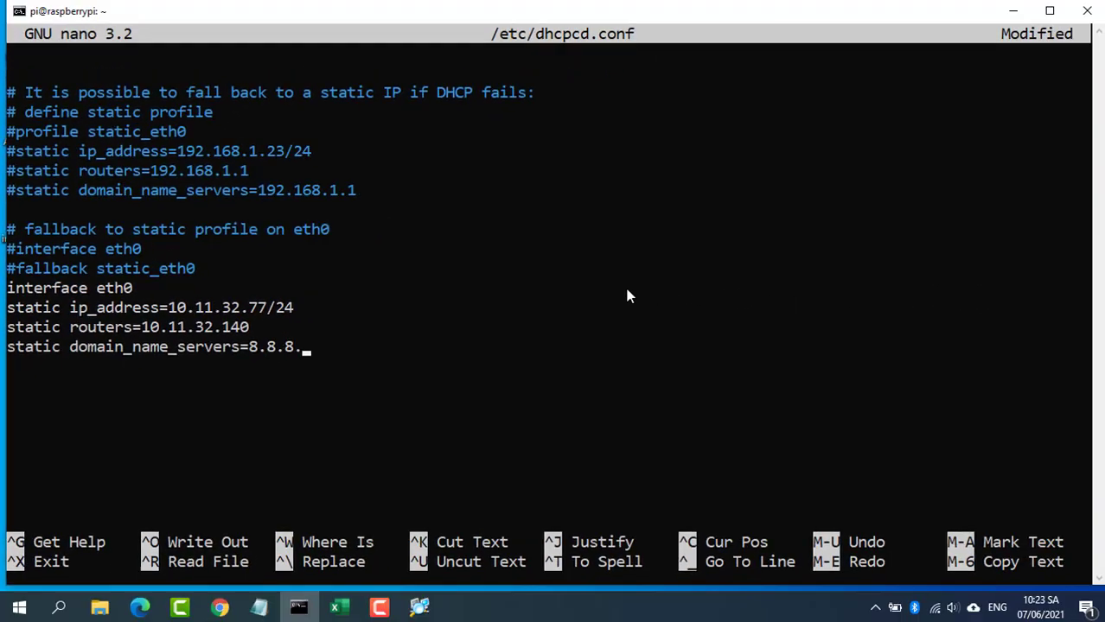
pyautogui.write('8')
pyautogui.hotkey('ctrl', 'x')
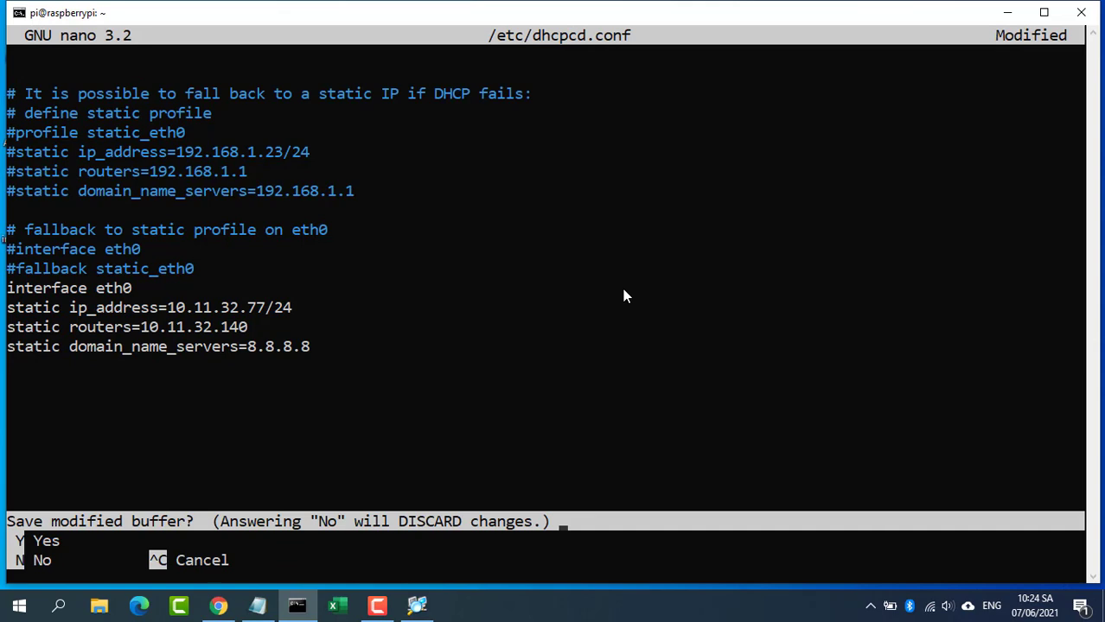
pyautogui.press('y')
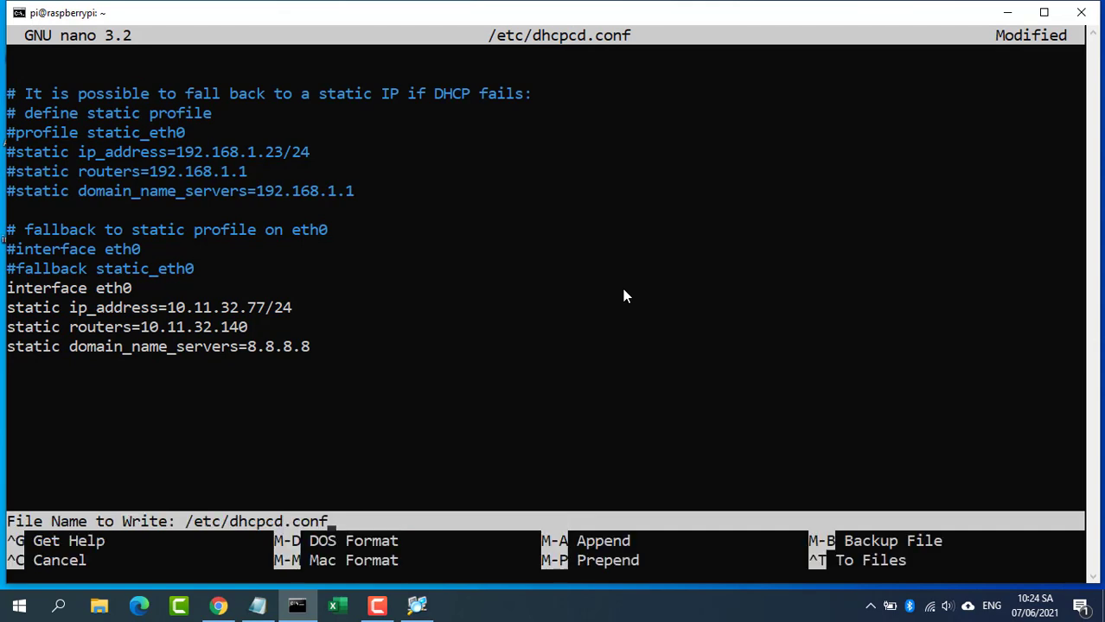
pyautogui.press('Return')
pyautogui.press('Return')
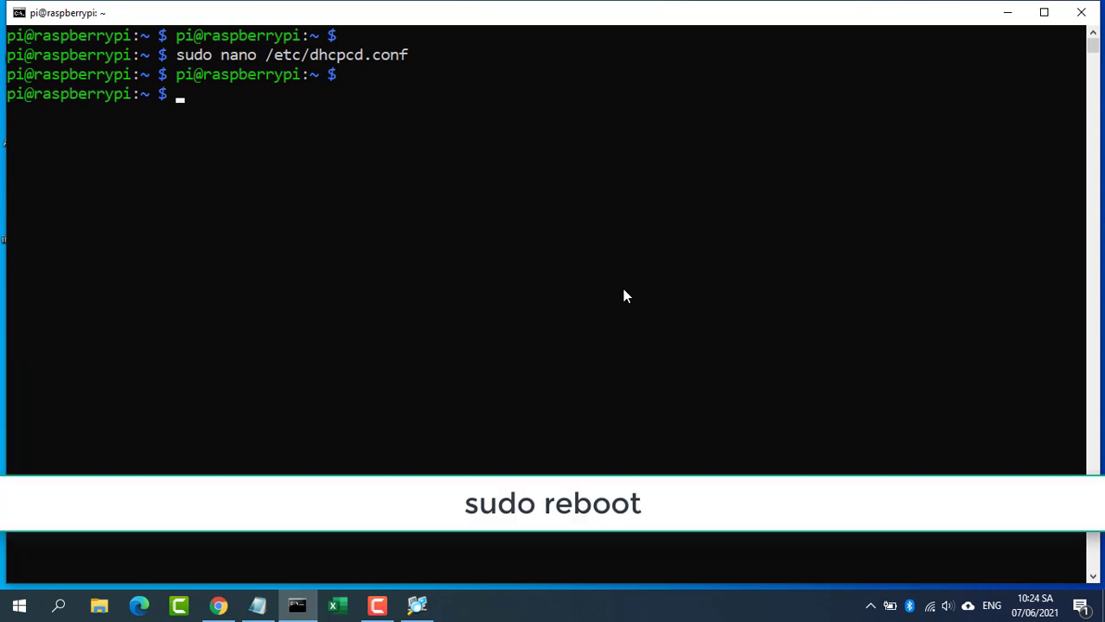
# Step: Reboot the Pi with sudo reboot, then ping 10.11.32.77 until it replies
pyautogui.write('sudo reboot')
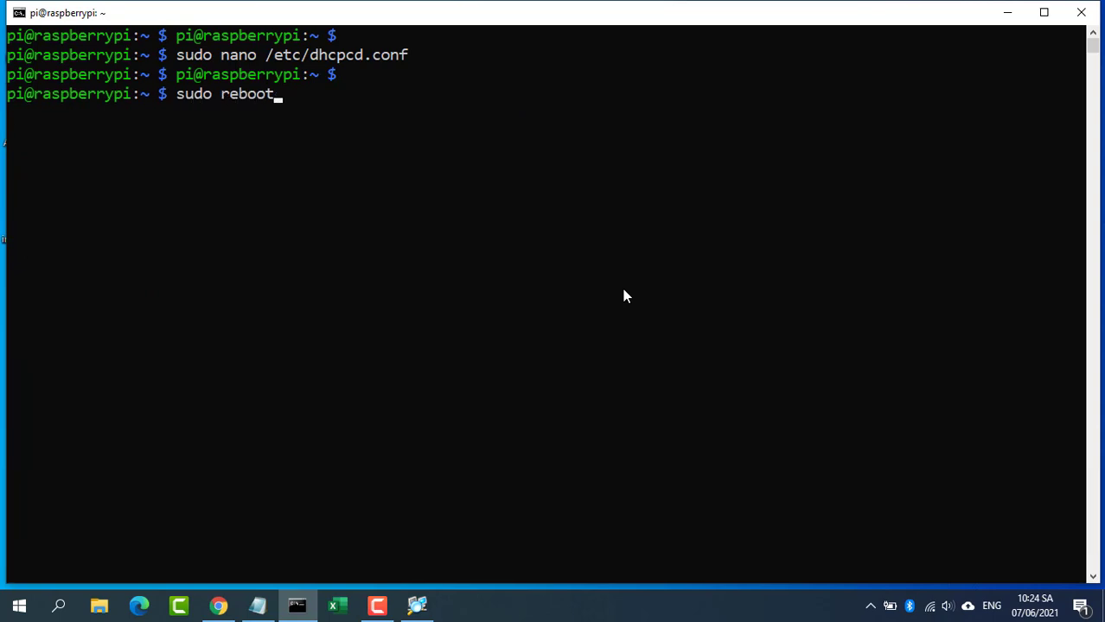
pyautogui.press('Return')
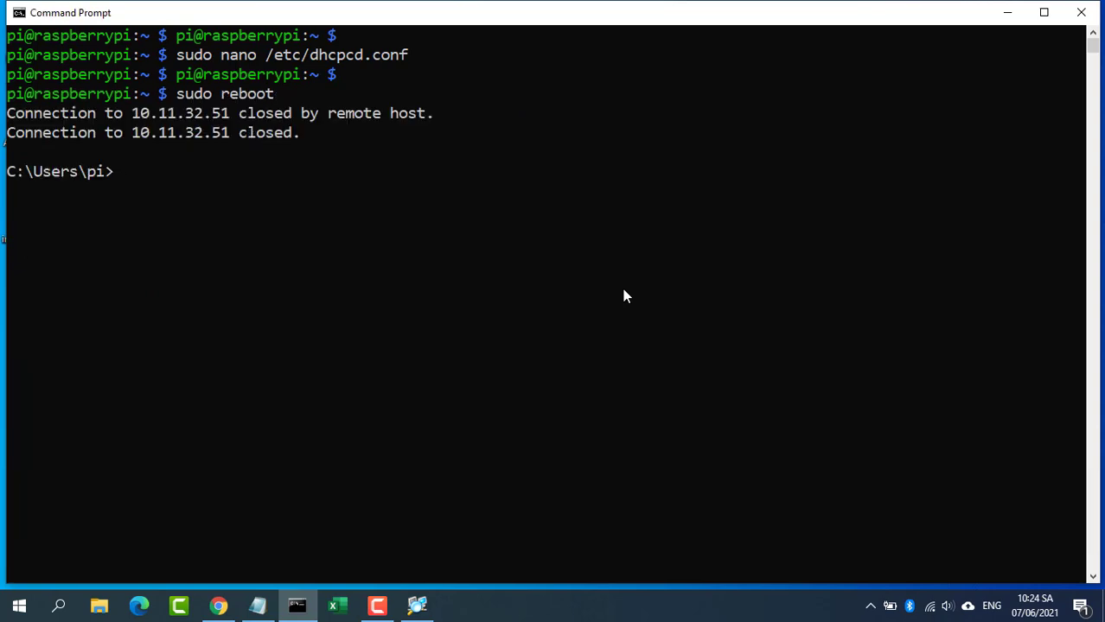
pyautogui.write('ping')
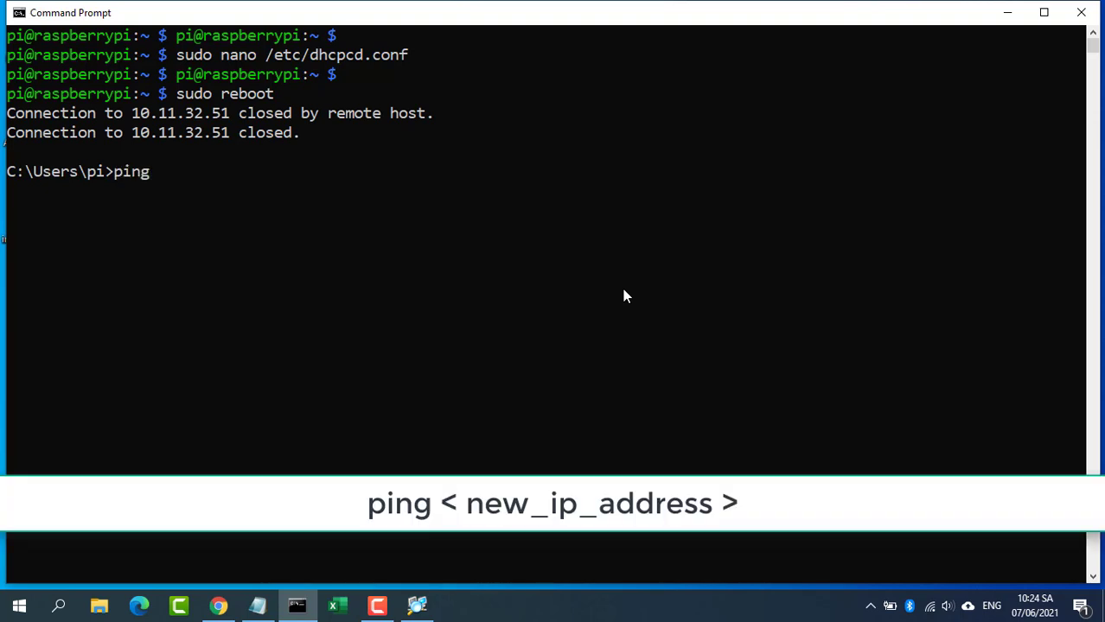
pyautogui.write(' 10.11.32.77')
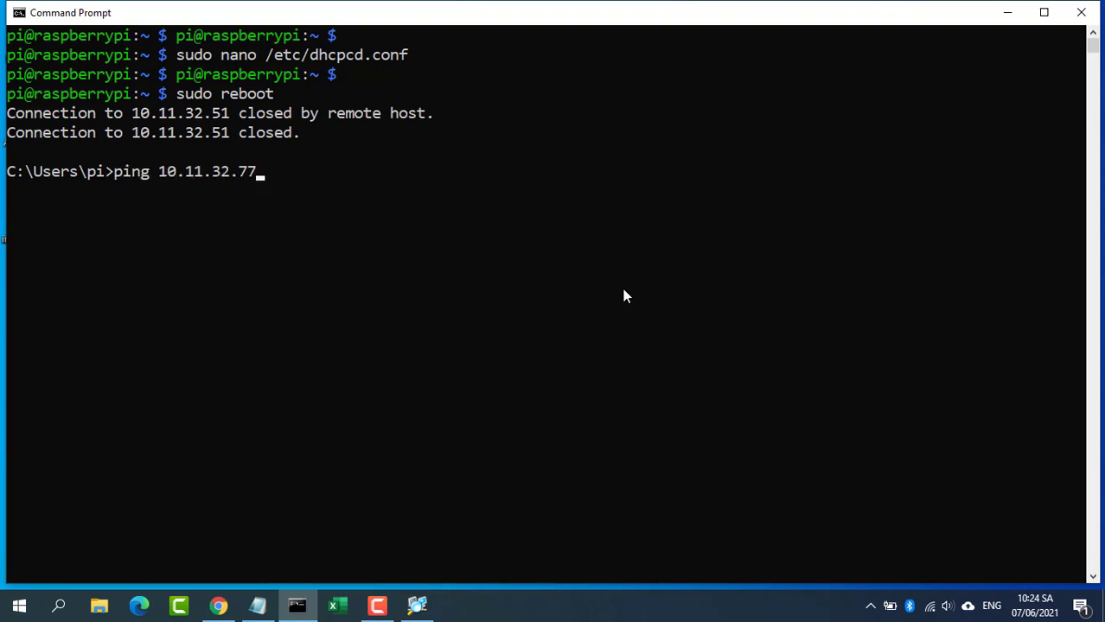
pyautogui.press('Return')
pyautogui.hotkey('ctrl', 'c')
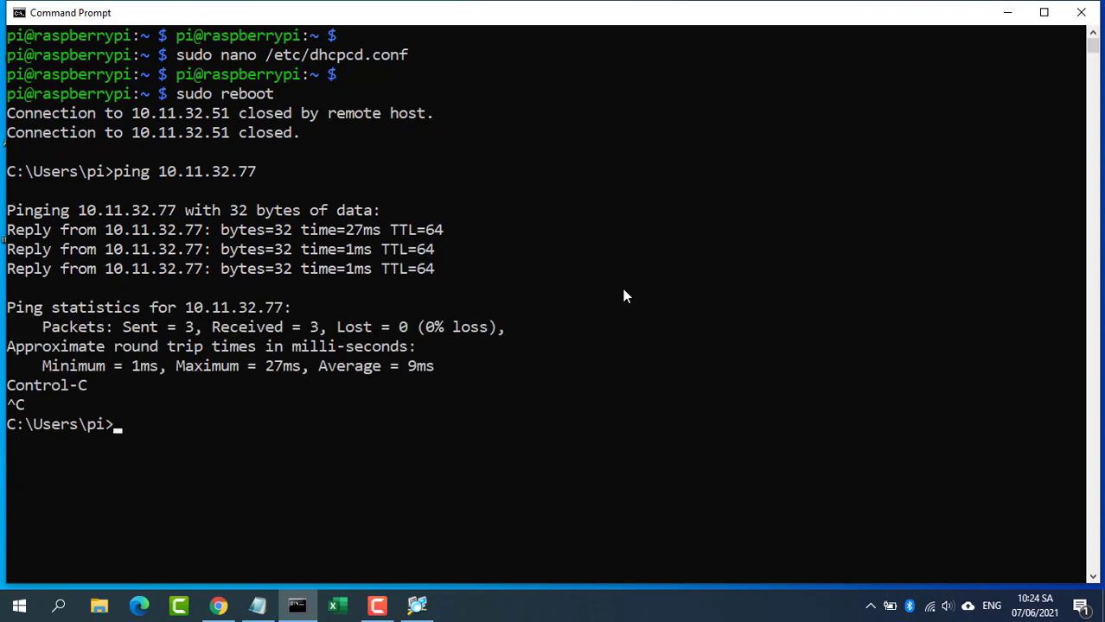
pyautogui.write('cls')
pyautogui.press('Return')
pyautogui.write('ssh')
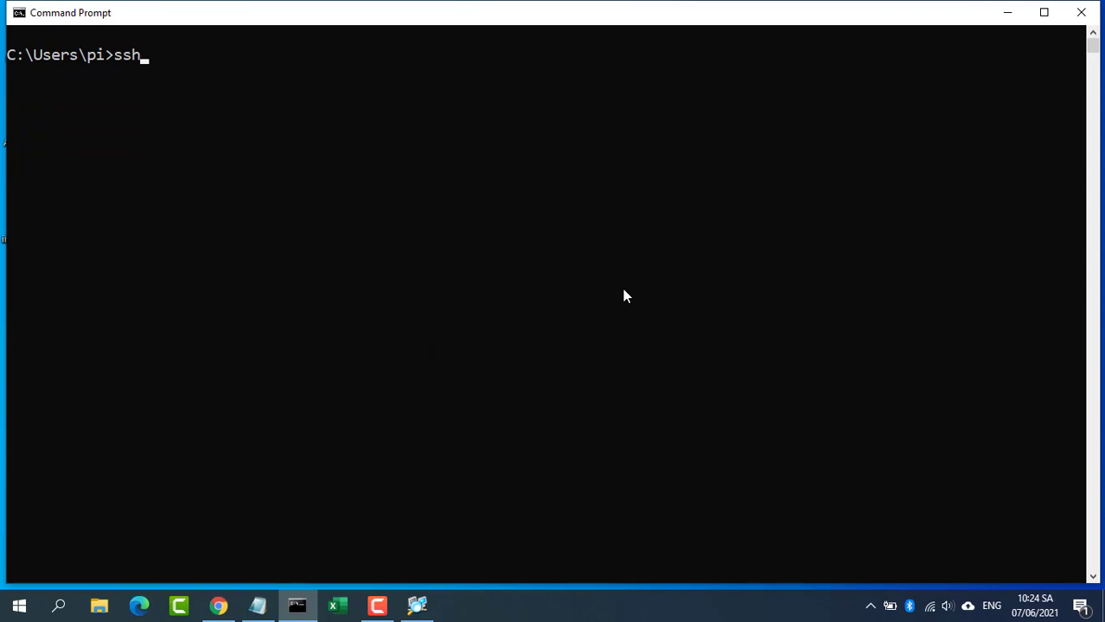
pyautogui.write(' pi@1')
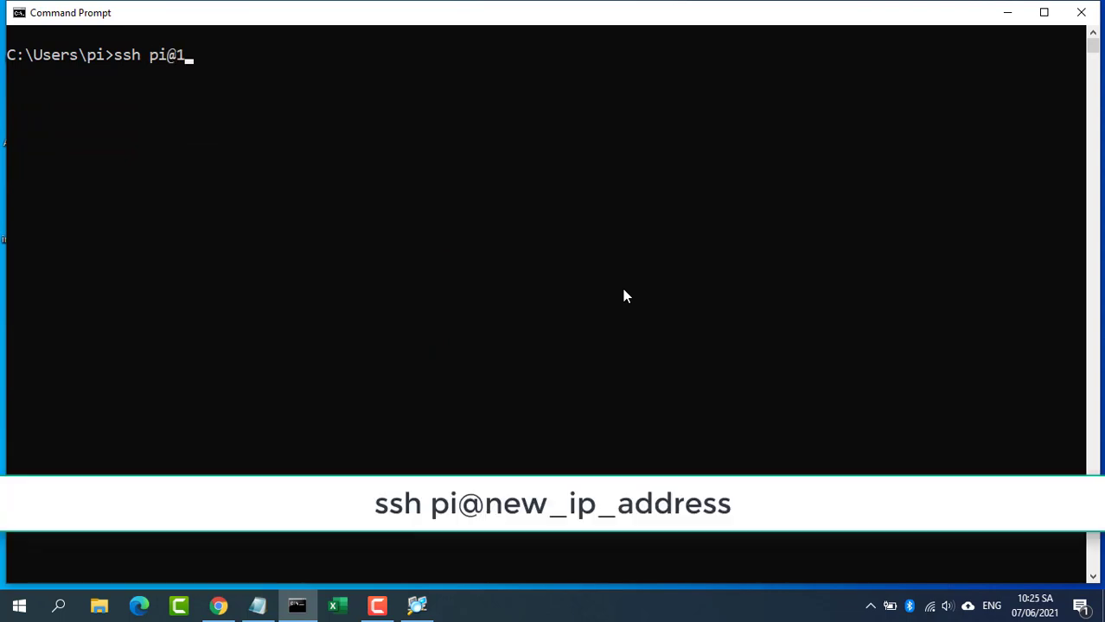
pyautogui.write('0.11.32.')
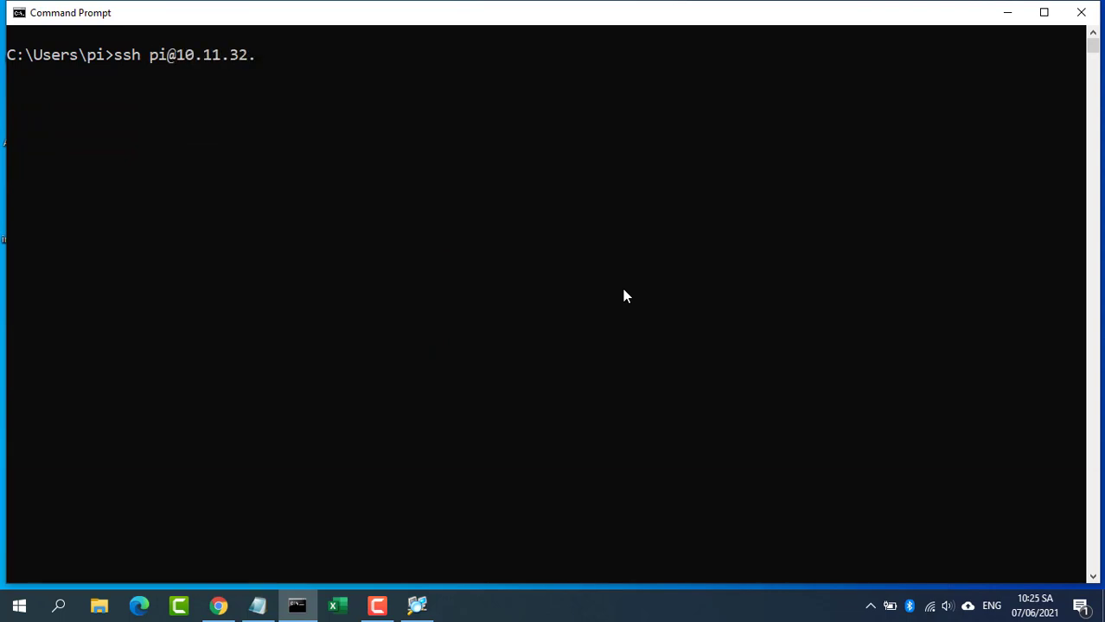
pyautogui.write('77')
pyautogui.press('Return')
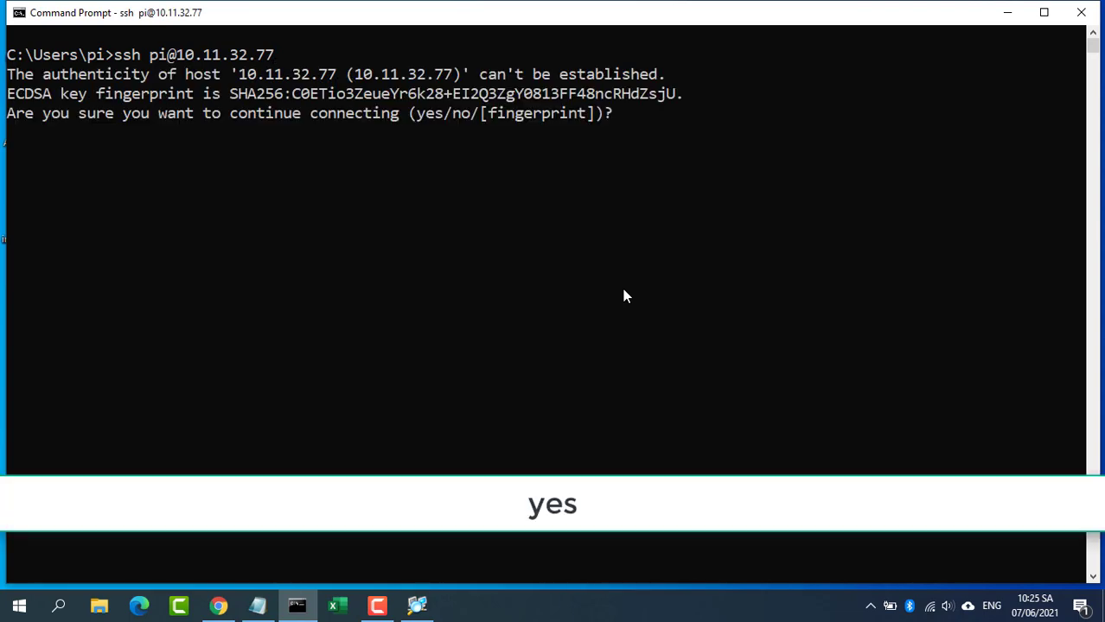
pyautogui.write('yes')
pyautogui.press('Return')
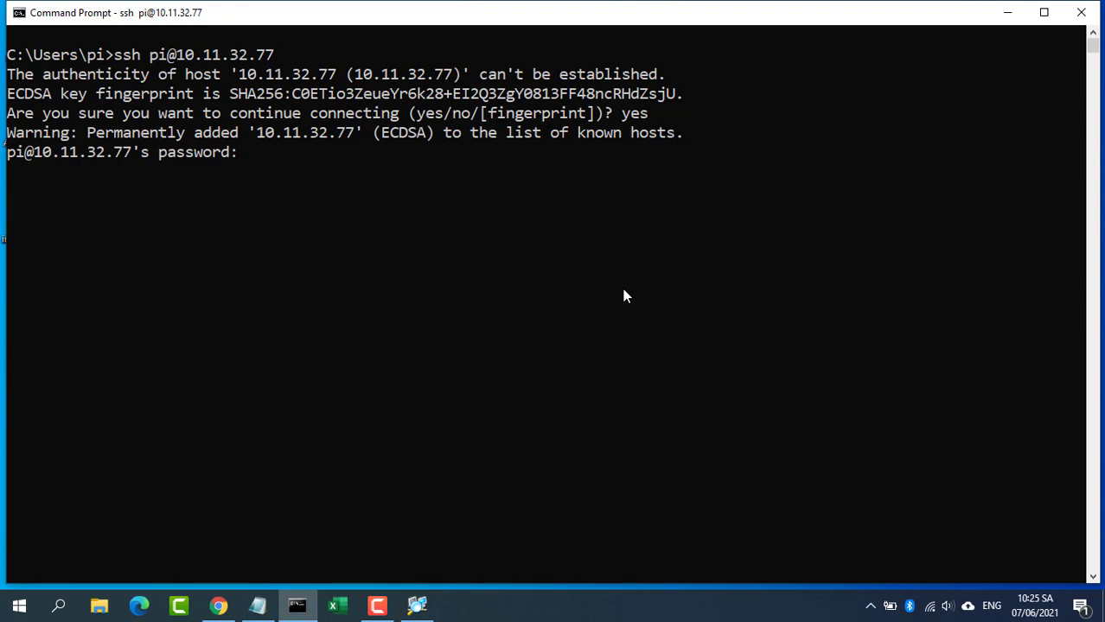
pyautogui.press('Return')
pyautogui.write('clear')
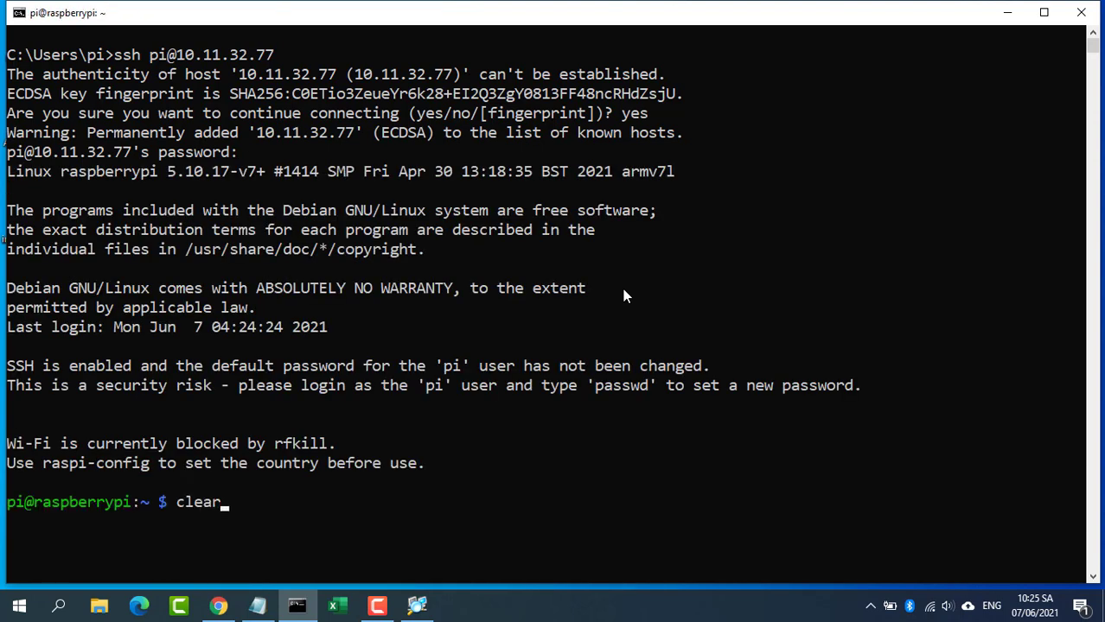
pyautogui.press('Return')
# Step: Copy the Observium install guide URL from the setup notes
pyautogui.click(258, 607)
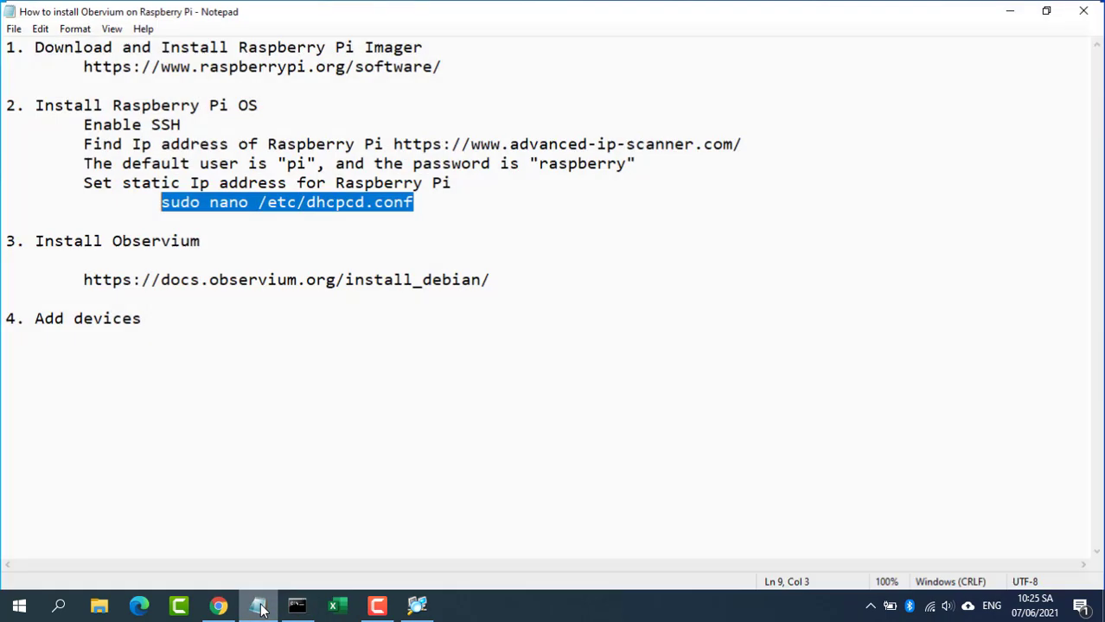
pyautogui.moveTo(7, 240); pyautogui.dragTo(492, 279)
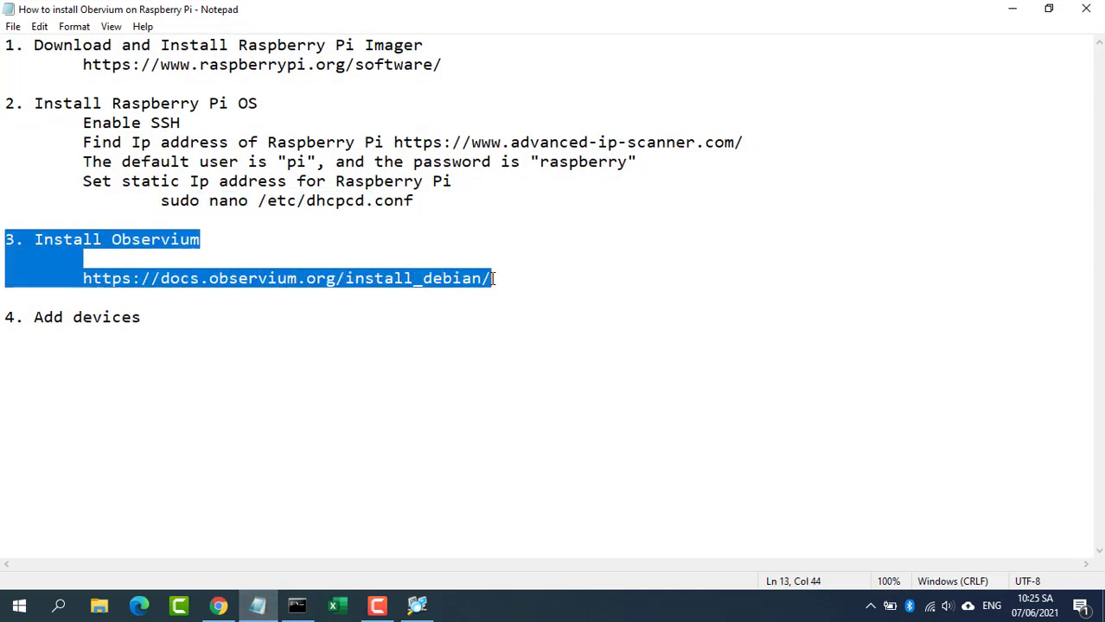
pyautogui.click(98, 279)
pyautogui.moveTo(84, 278); pyautogui.dragTo(492, 278)
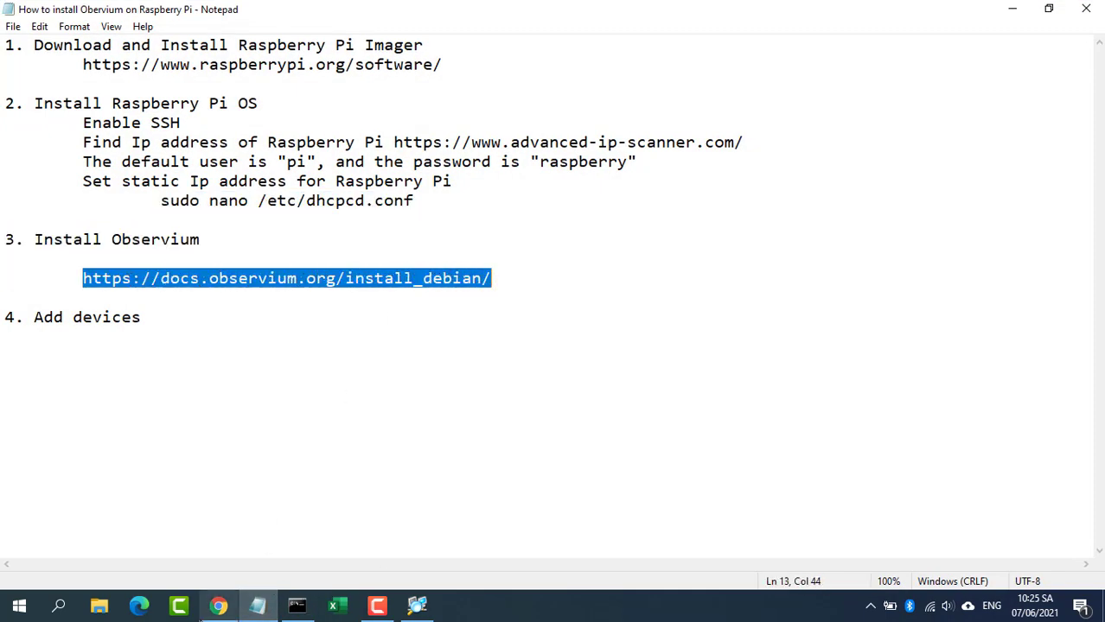
# Step: Load docs.observium.org/install_debian/ in Chrome and find its Automated Installation section
pyautogui.click(219, 607)
pyautogui.click(302, 43)
pyautogui.hotkey('ctrl', 'v')
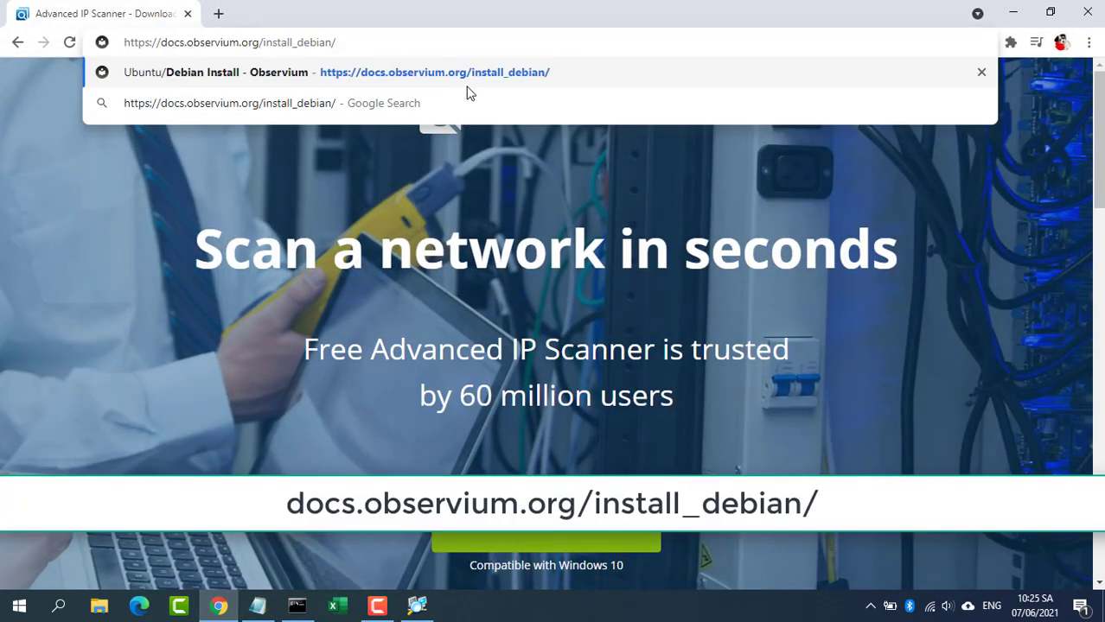
pyautogui.press('Return')
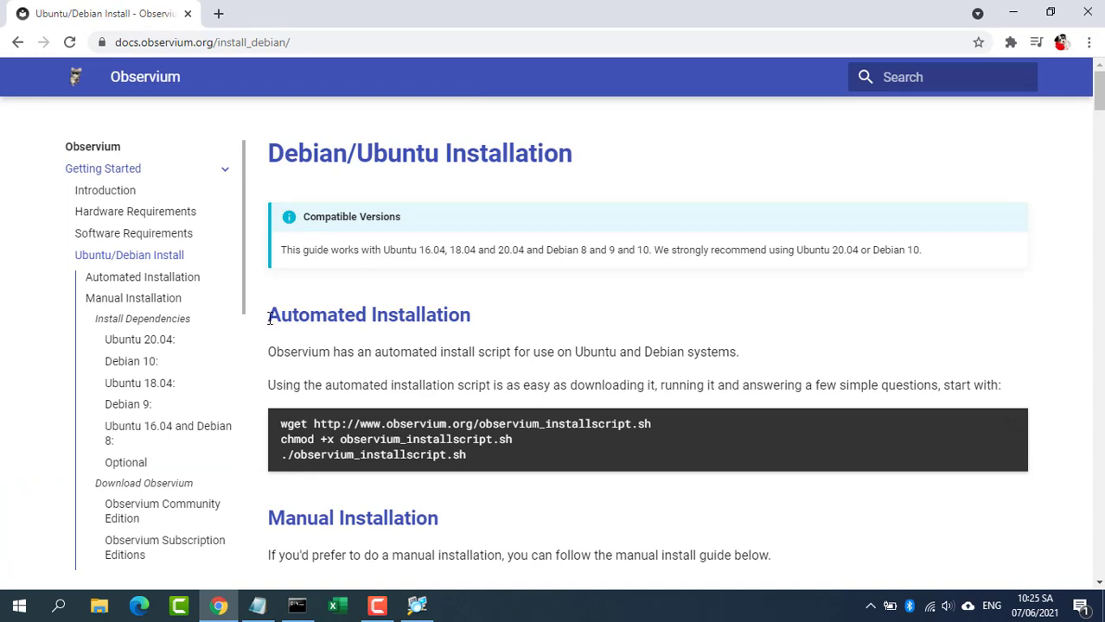
pyautogui.moveTo(270, 318); pyautogui.dragTo(504, 321)
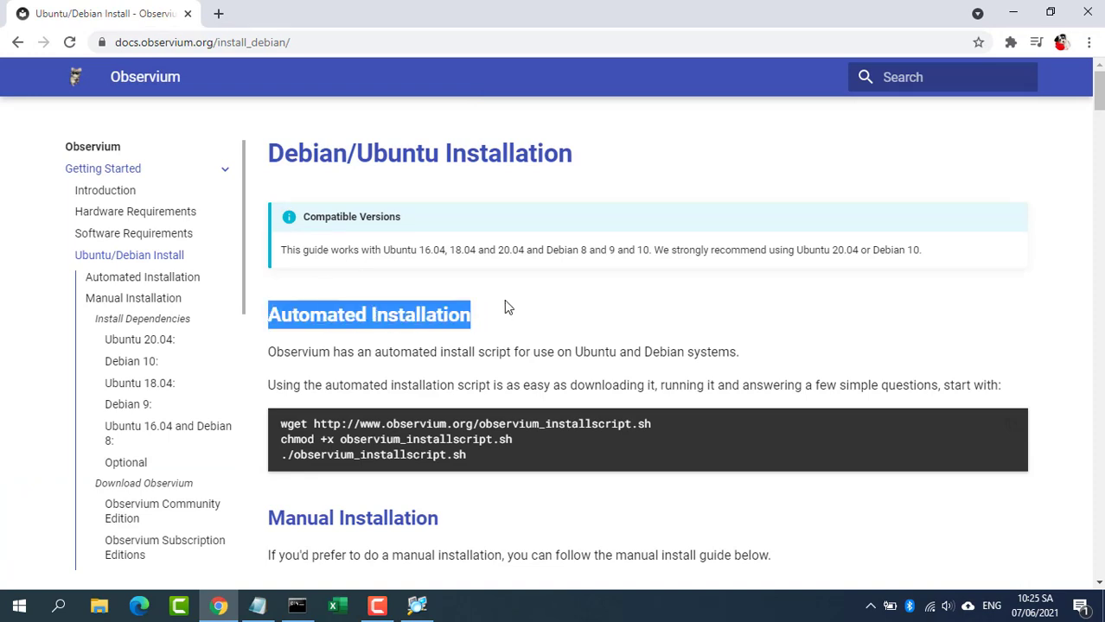
pyautogui.click(1013, 13)
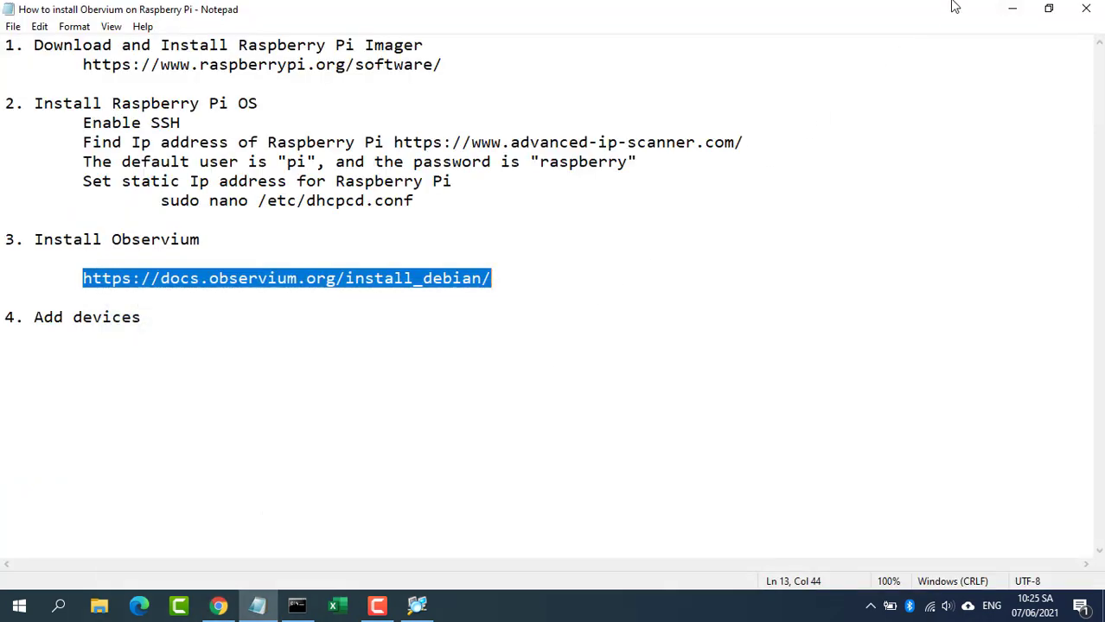
pyautogui.click(1013, 8)
# Step: Run sudo apt update on the Pi, then clear the screen once it finishes
pyautogui.write('apt')
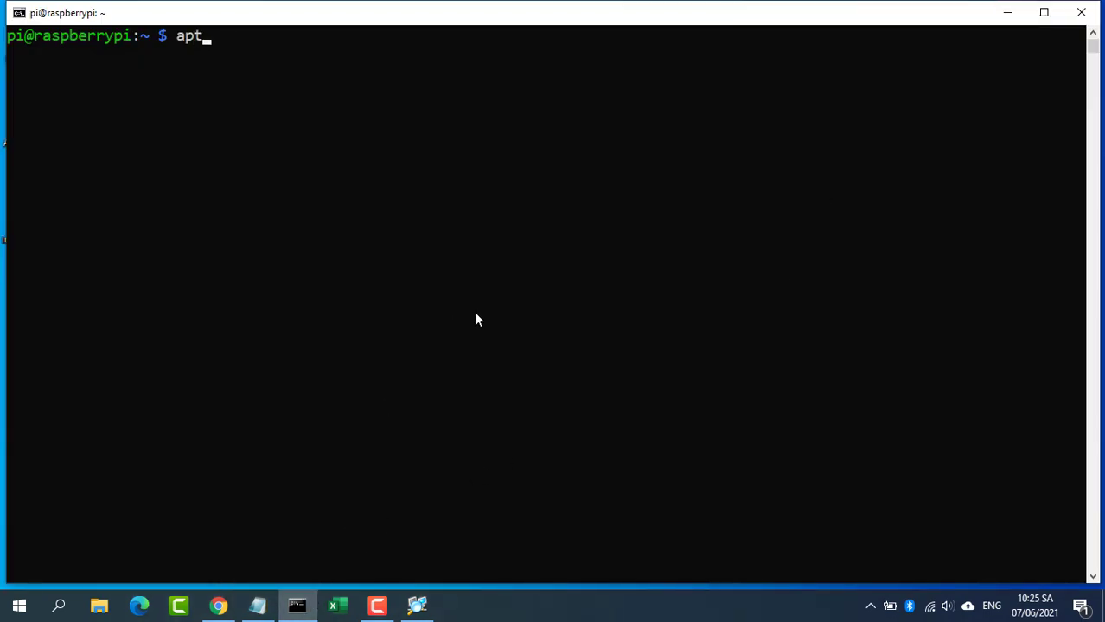
pyautogui.press('BackSpace')
pyautogui.press('BackSpace')
pyautogui.press('BackSpace')
pyautogui.write('sudo apt')
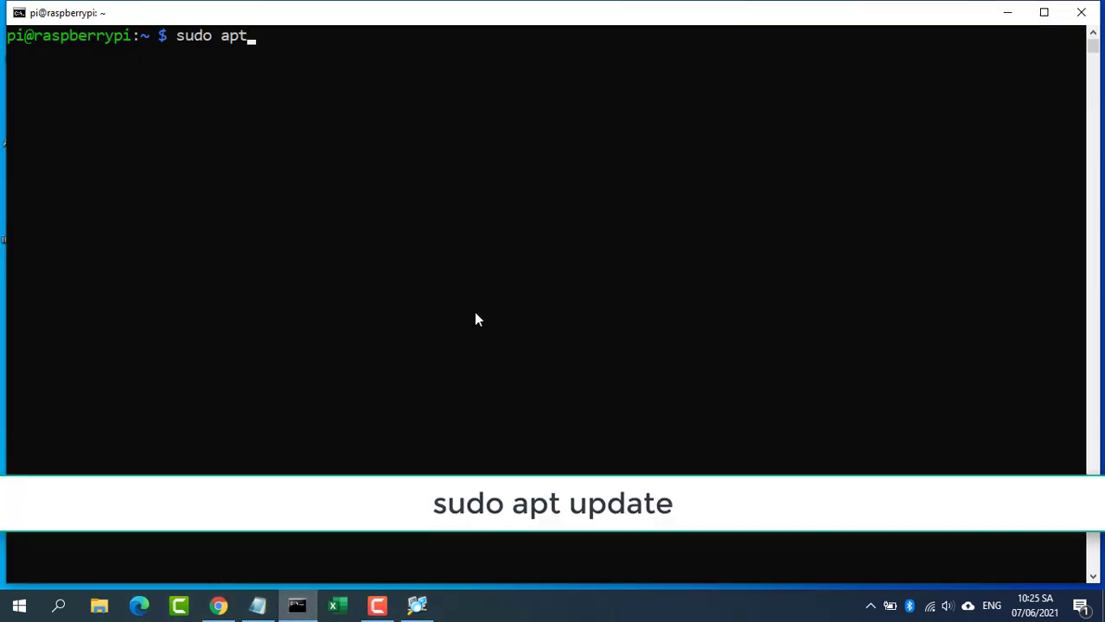
pyautogui.write(' update')
pyautogui.press('Return')
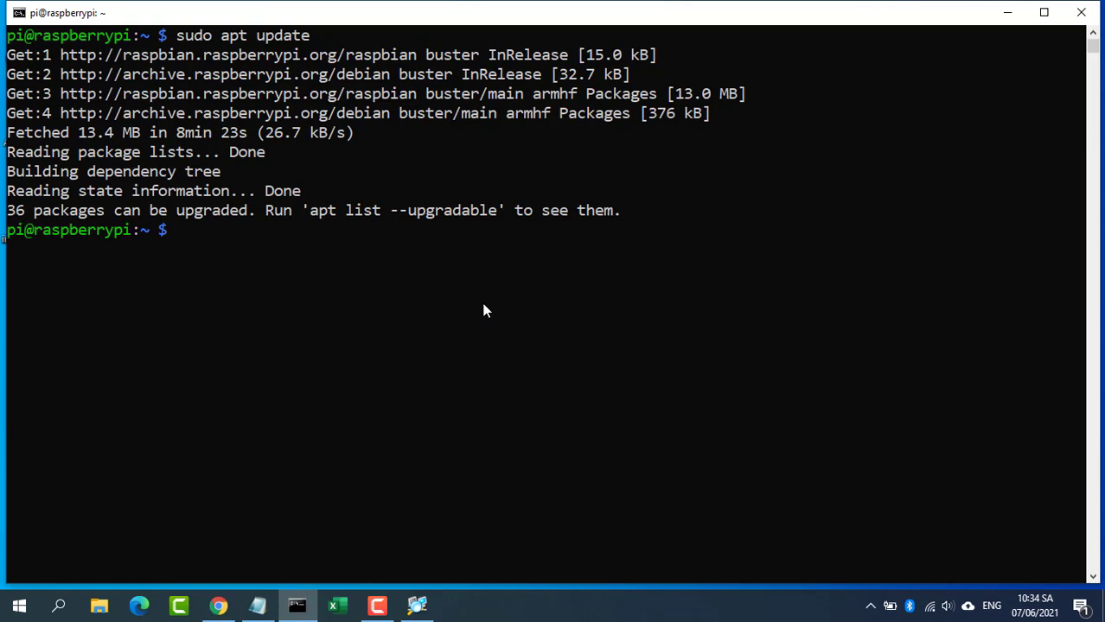
pyautogui.write('clear')
pyautogui.press('Return')
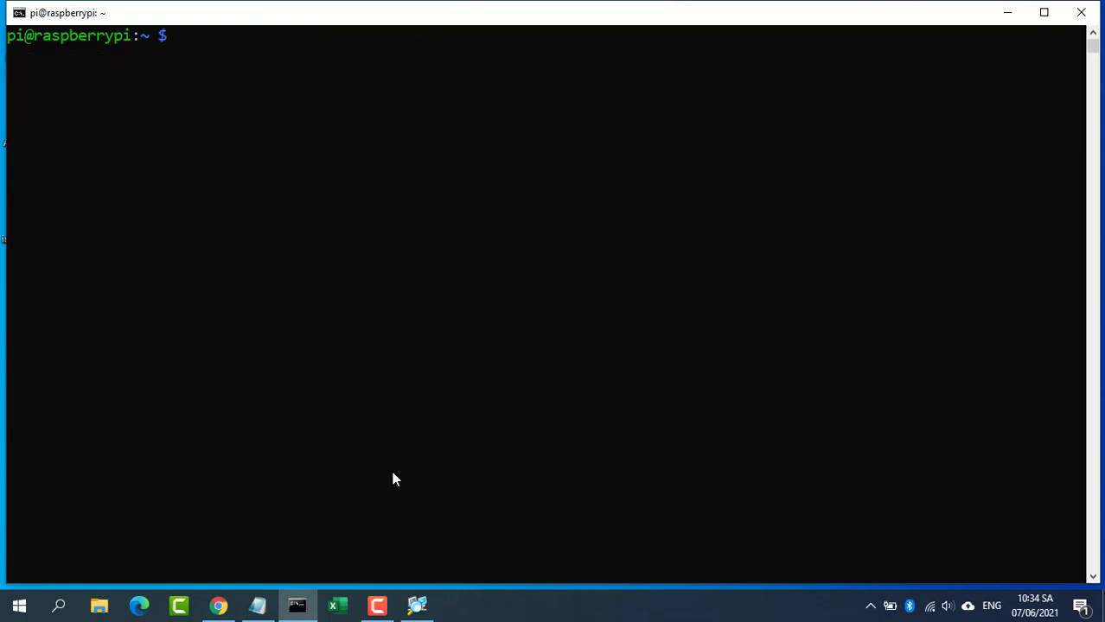
# Step: Download observium_installscript.sh with the wget command copied from the guide
pyautogui.click(218, 606)
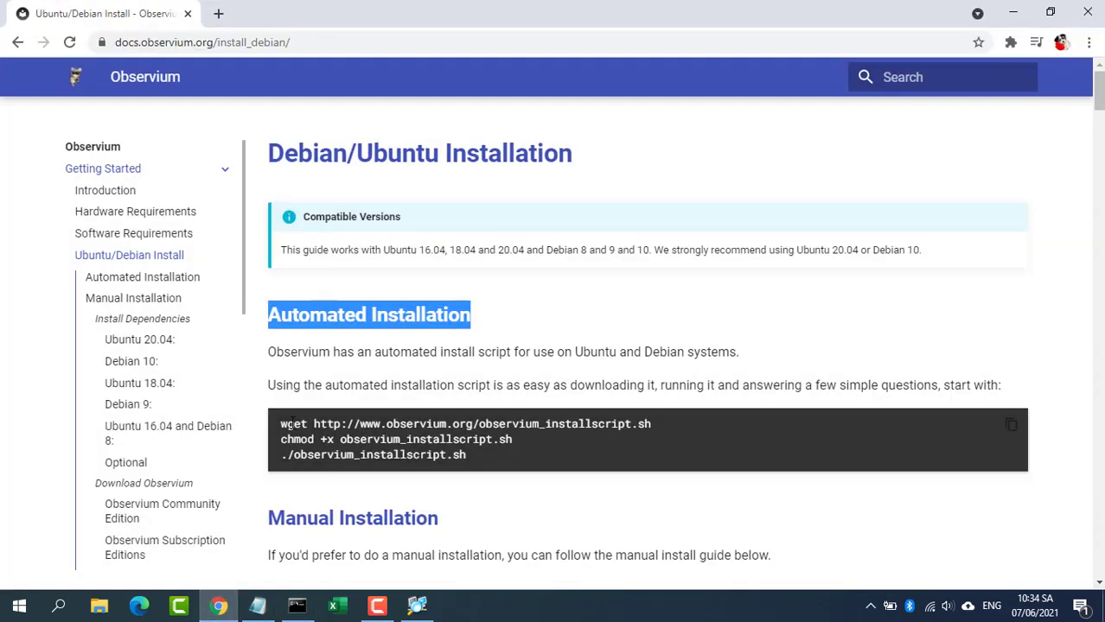
pyautogui.moveTo(283, 423); pyautogui.dragTo(650, 423)
pyautogui.press('super+c')
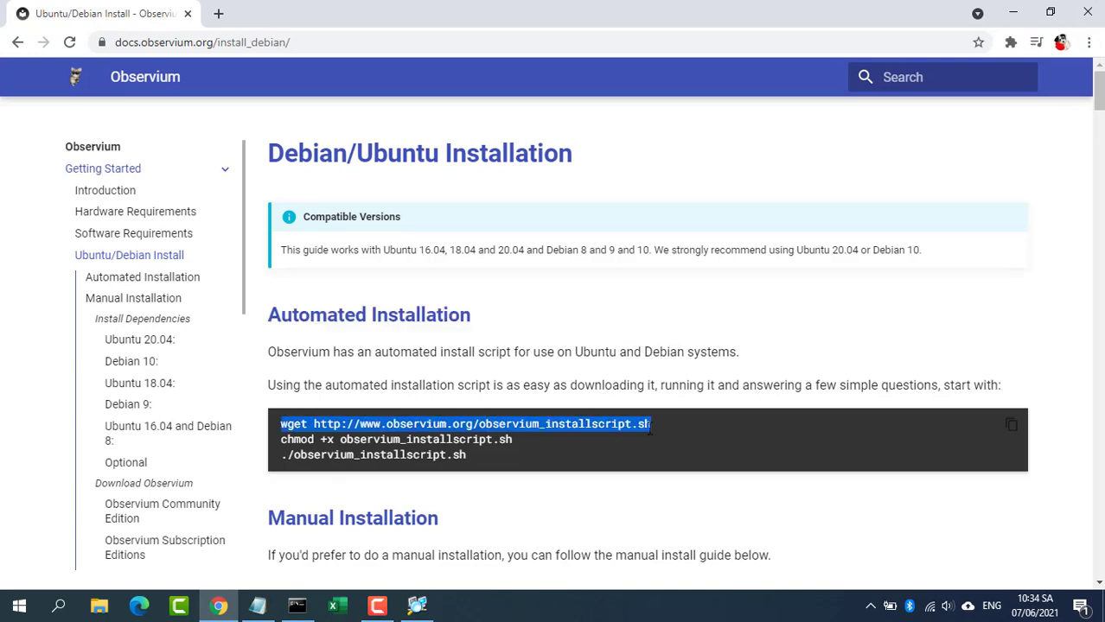
pyautogui.click(297, 606)
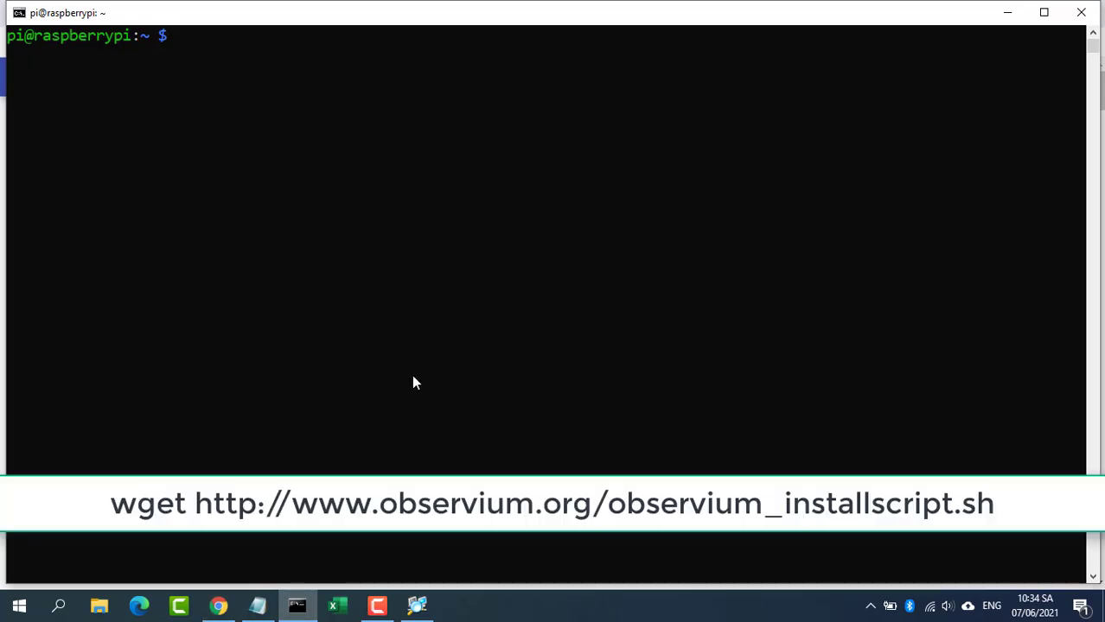
pyautogui.rightClick(427, 355)
pyautogui.press('Return')
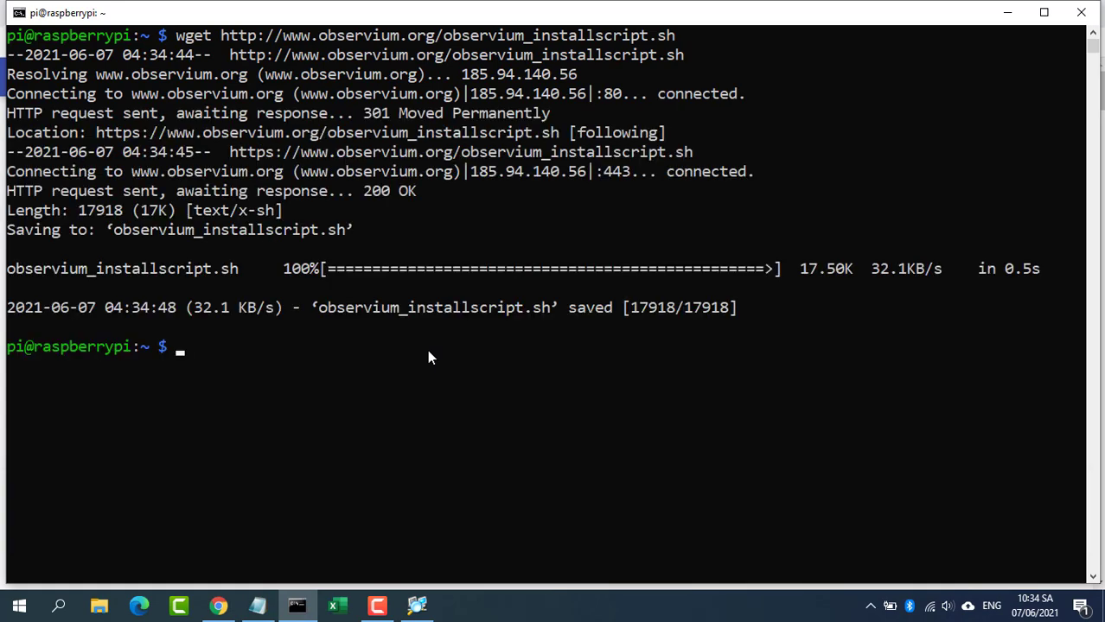
pyautogui.write('clear')
pyautogui.press('Return')
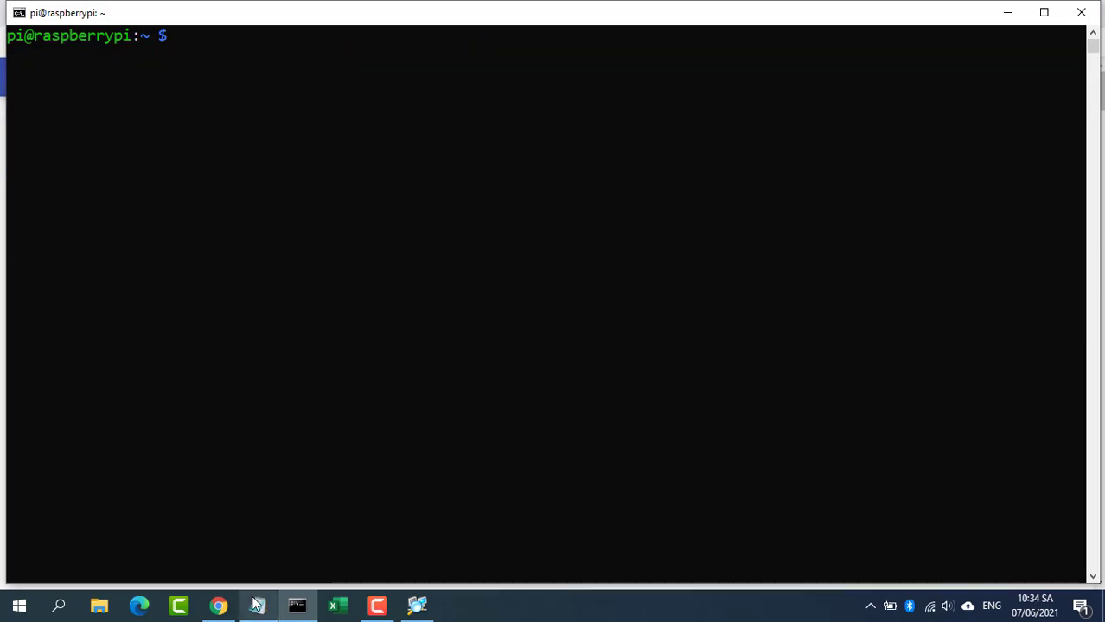
# Step: Make the script executable with sudo chmod +x observium_installscript.sh
pyautogui.click(218, 606)
pyautogui.click(282, 442)
pyautogui.moveTo(281, 440); pyautogui.dragTo(512, 441)
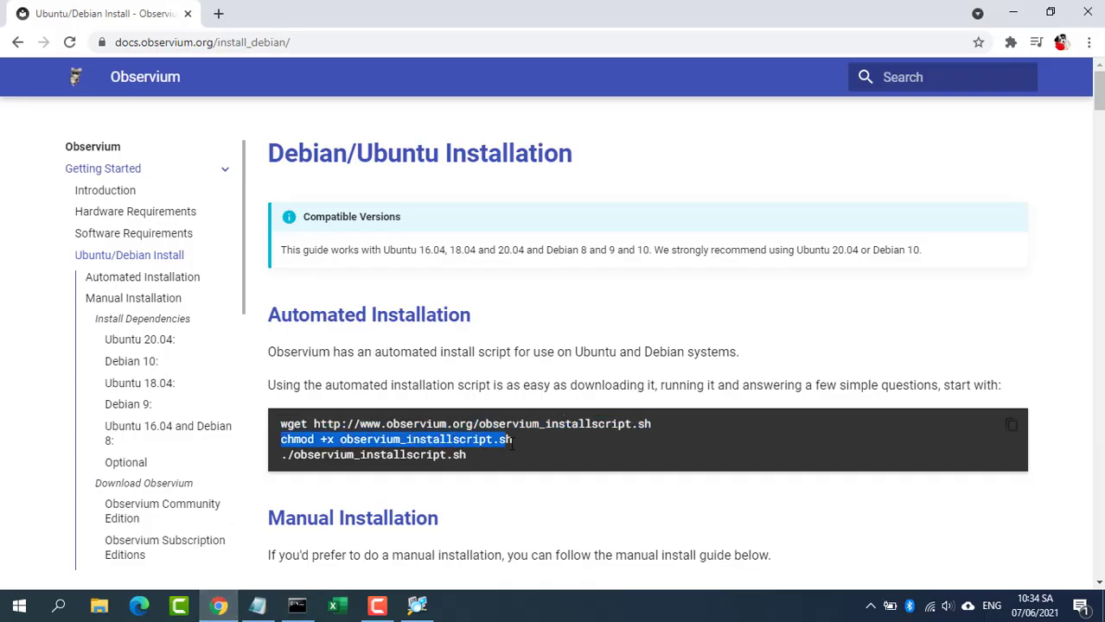
pyautogui.click(297, 606)
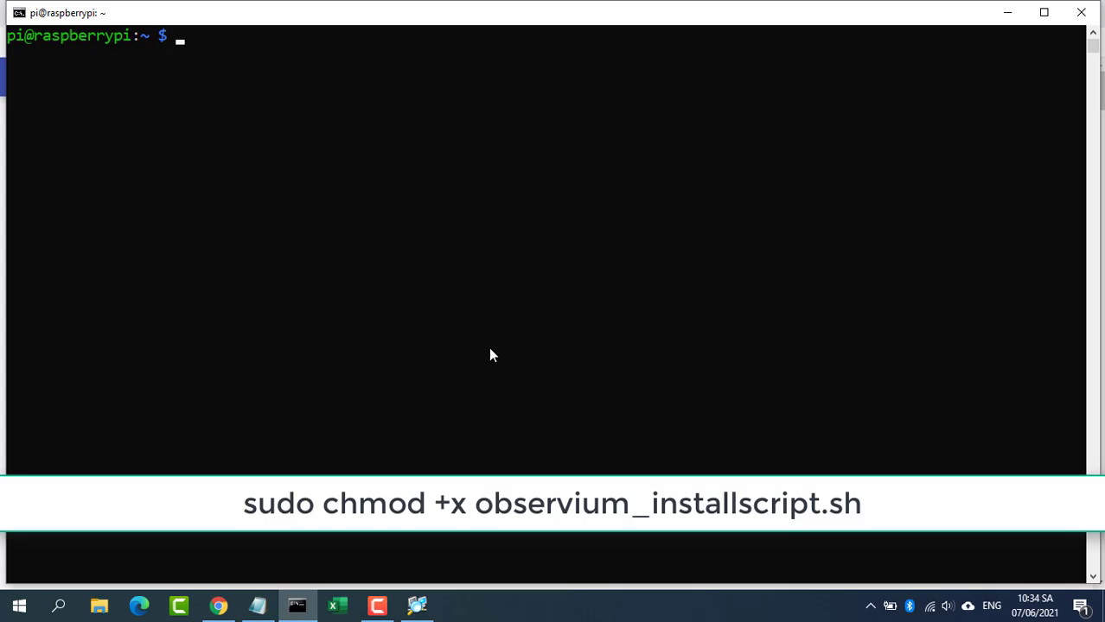
pyautogui.write('sudo chmod +x observium_installscript.sh')
pyautogui.press('Return')
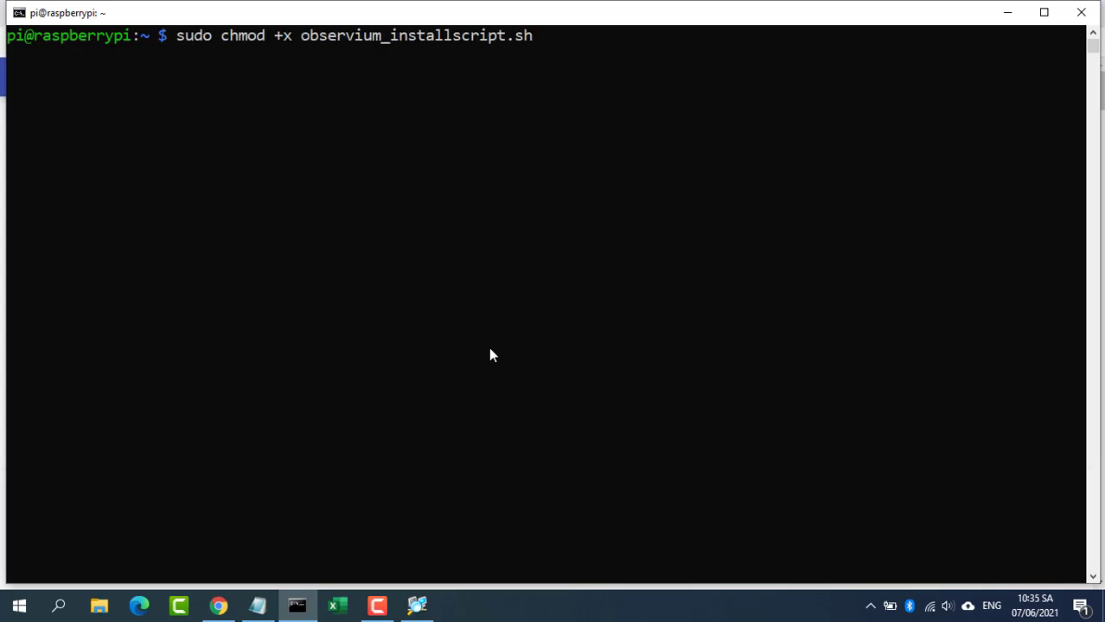
# Step: Copy the command that runs the install script from the guide
pyautogui.click(219, 606)
pyautogui.moveTo(282, 456); pyautogui.dragTo(468, 457)
pyautogui.press('super+c')
pyautogui.hotkey('alt', 'Tab')
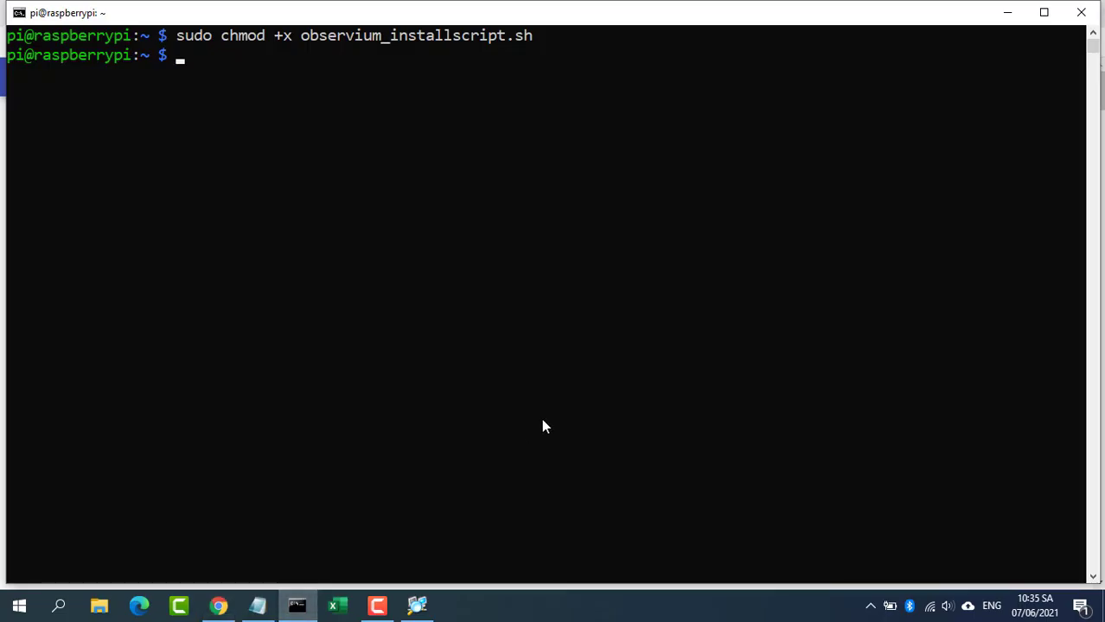
# Step: Run ./observium_installscript.sh, rerun it with sudo after the root error, and pick option 1, Community Edition
pyautogui.rightClick(542, 421)
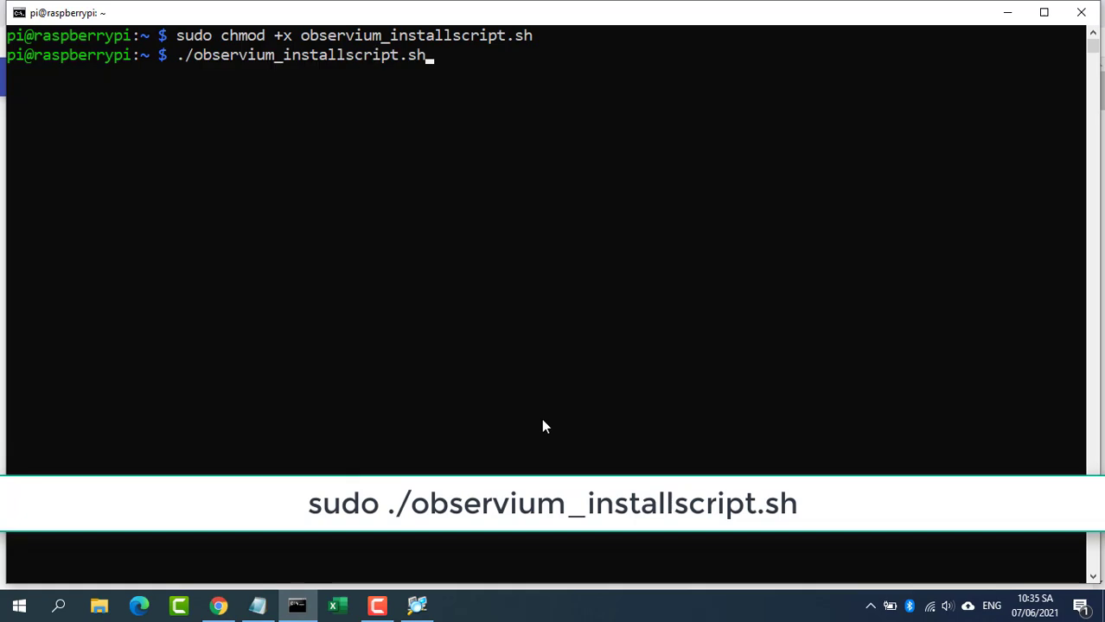
pyautogui.press('Return')
pyautogui.write('s')
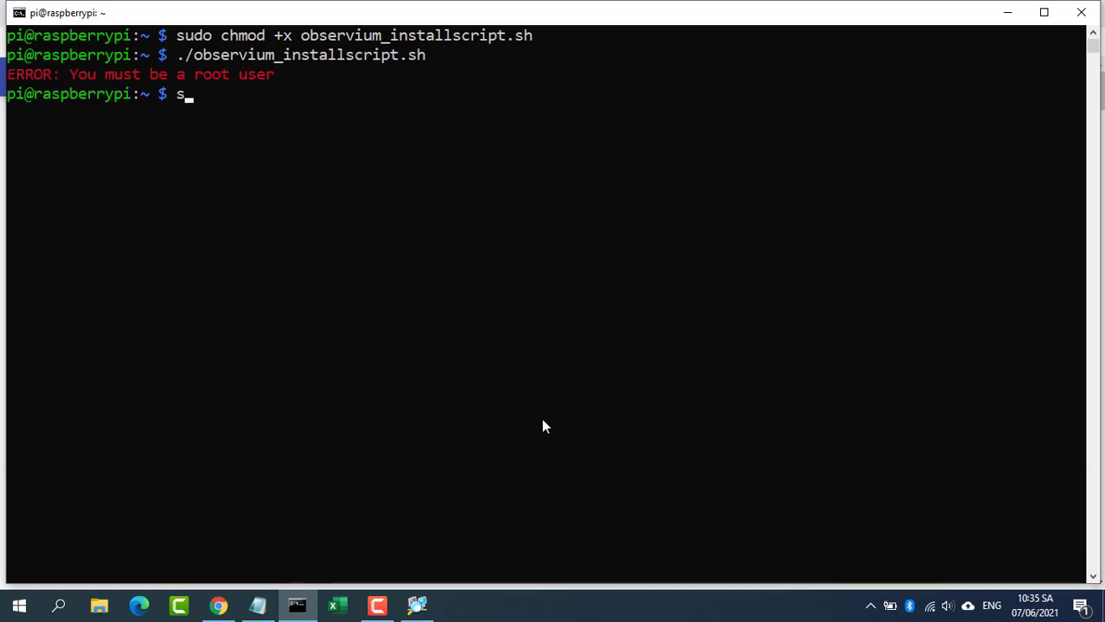
pyautogui.write('udo')
pyautogui.rightClick(542, 420)
pyautogui.press('Return')
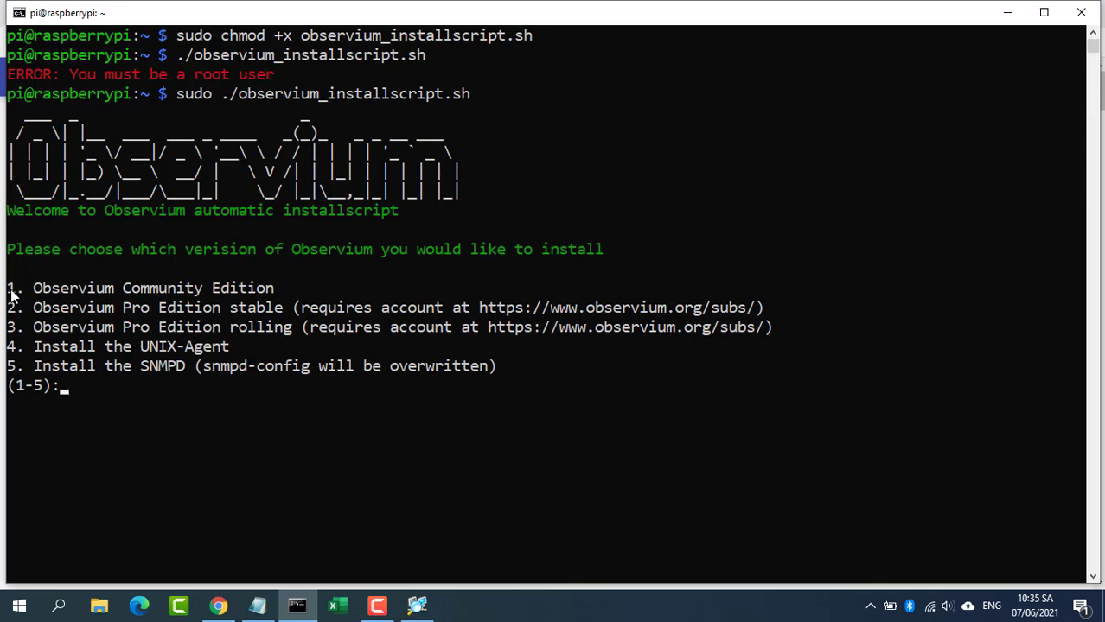
pyautogui.moveTo(7, 290); pyautogui.dragTo(275, 292)
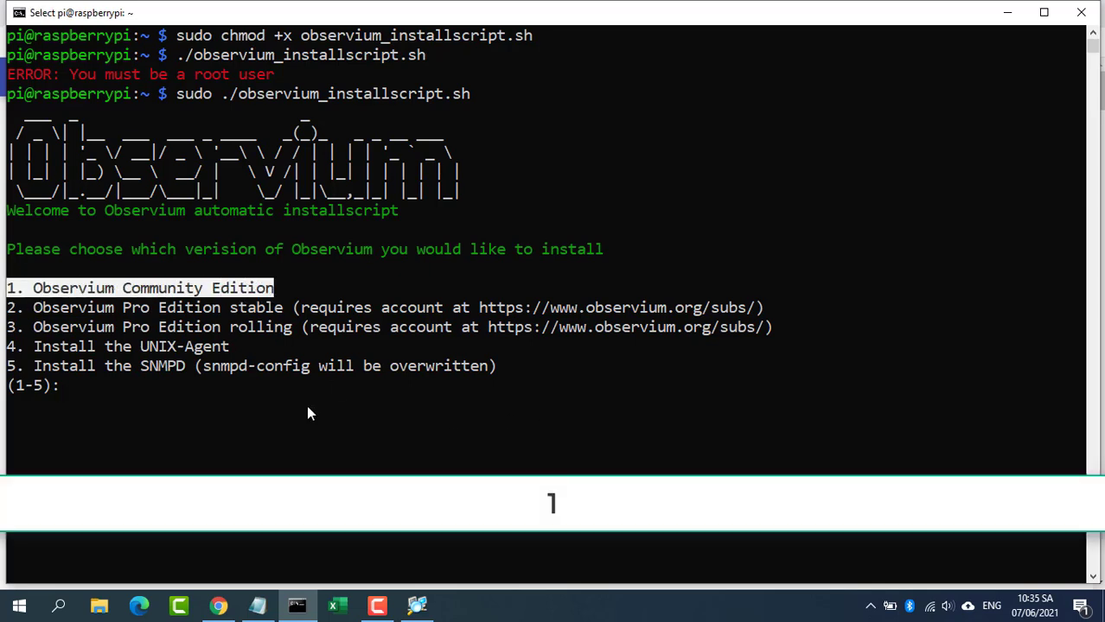
pyautogui.write('1you choose 1')
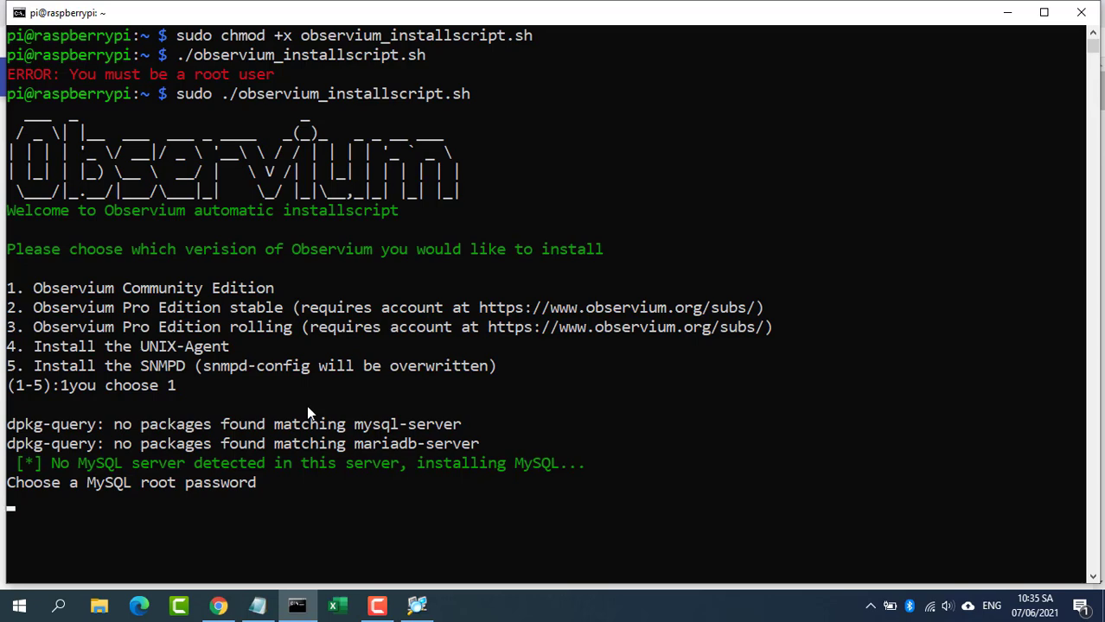
# Step: Enter the MySQL root password, create the admin user and its password, and answer y to install SNMPD
pyautogui.press('Return')
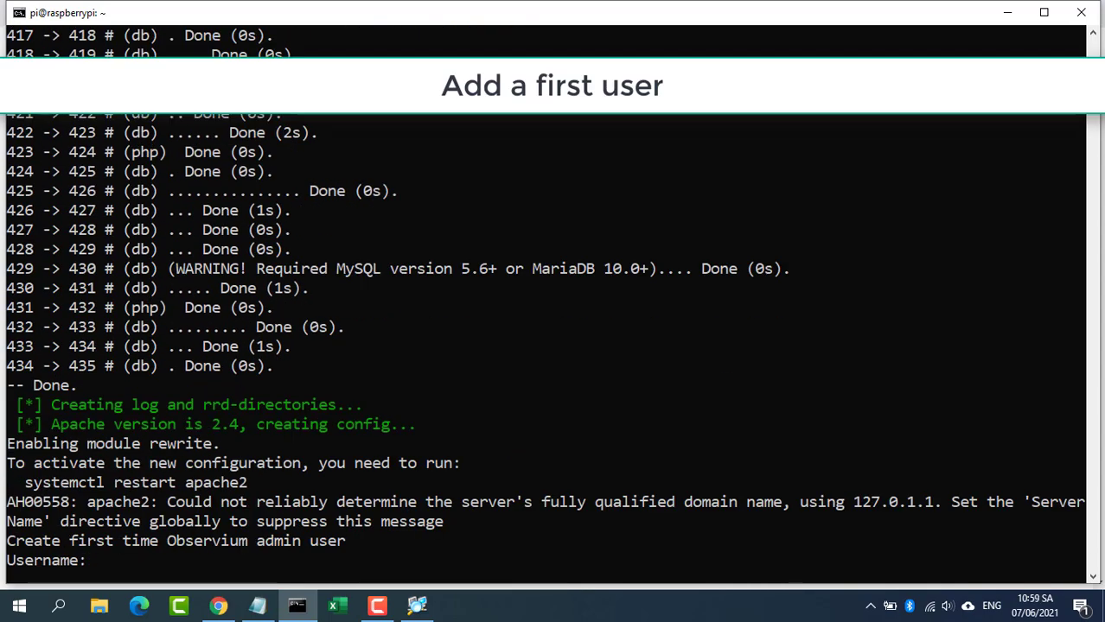
pyautogui.write('oot')
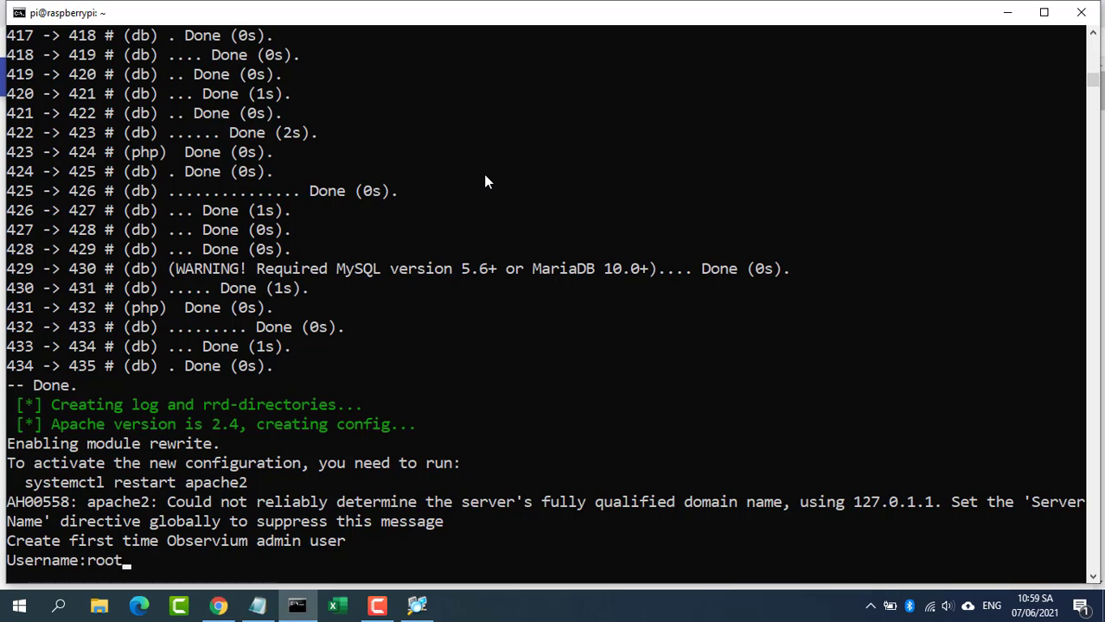
pyautogui.press('Return')
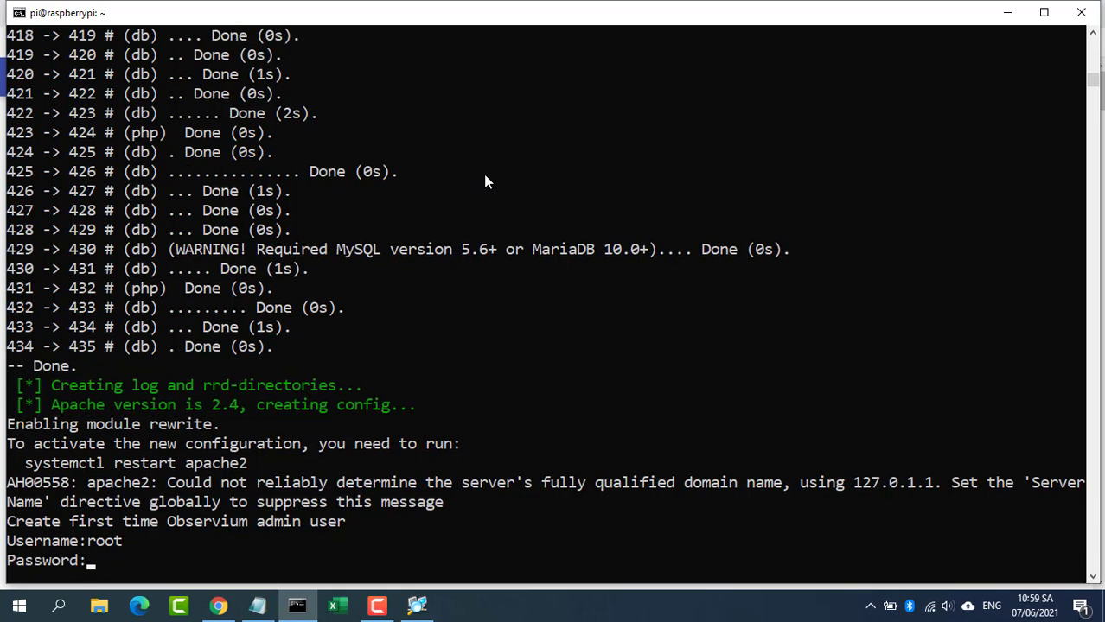
pyautogui.press('Return')
pyautogui.write('y')
pyautogui.press('Return')
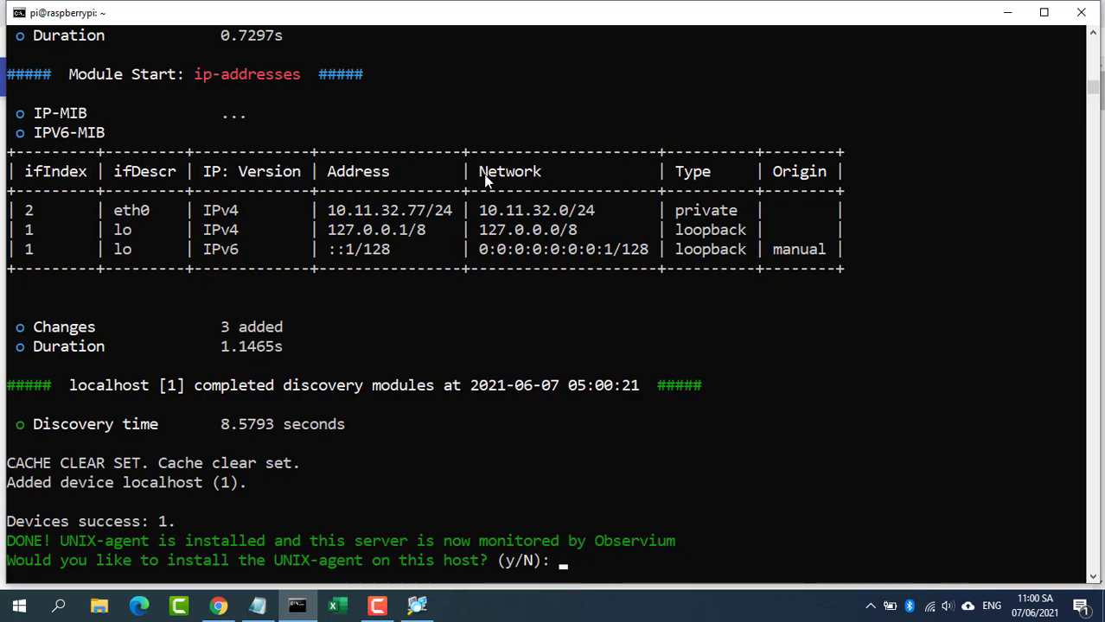
# Step: Answer y to install the UNIX-agent so the Observium installation finishes
pyautogui.write('y')
pyautogui.press('Return')
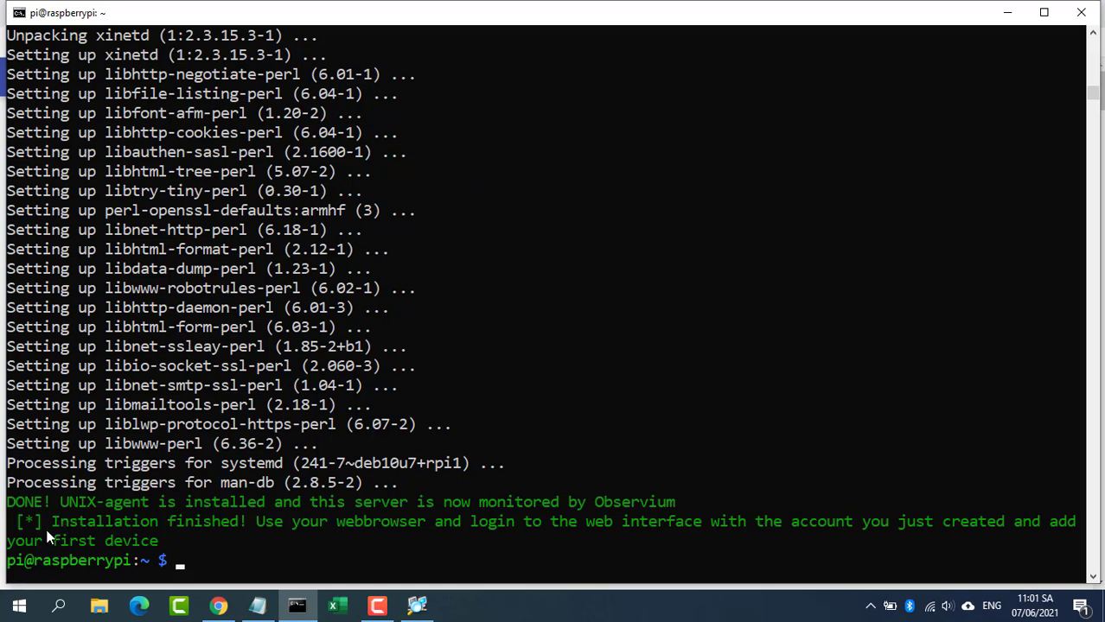
pyautogui.moveTo(51, 522); pyautogui.dragTo(243, 529)
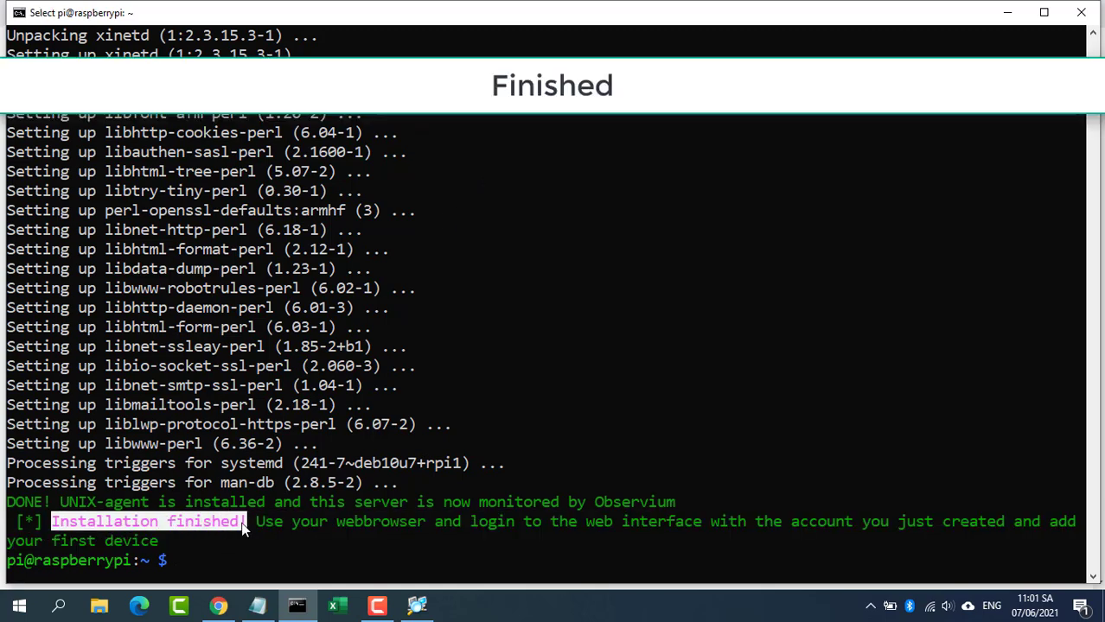
# Step: Run ifconfig to confirm the Pi's eth0 address 10.11.32.77, then minimize the terminal
pyautogui.write('ifconfig')
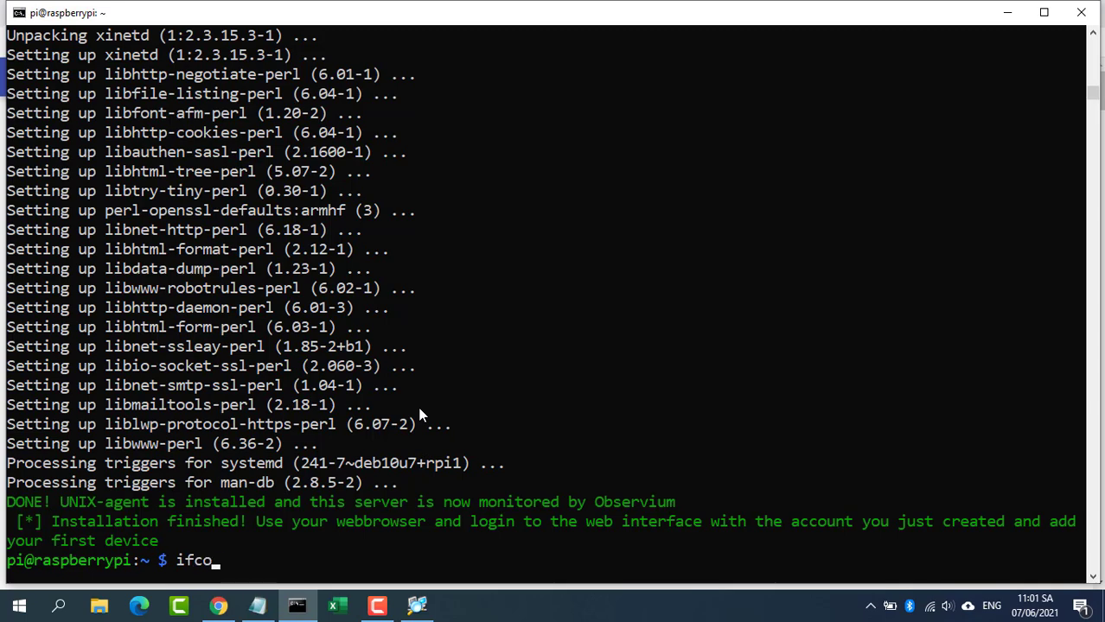
pyautogui.press('Return')
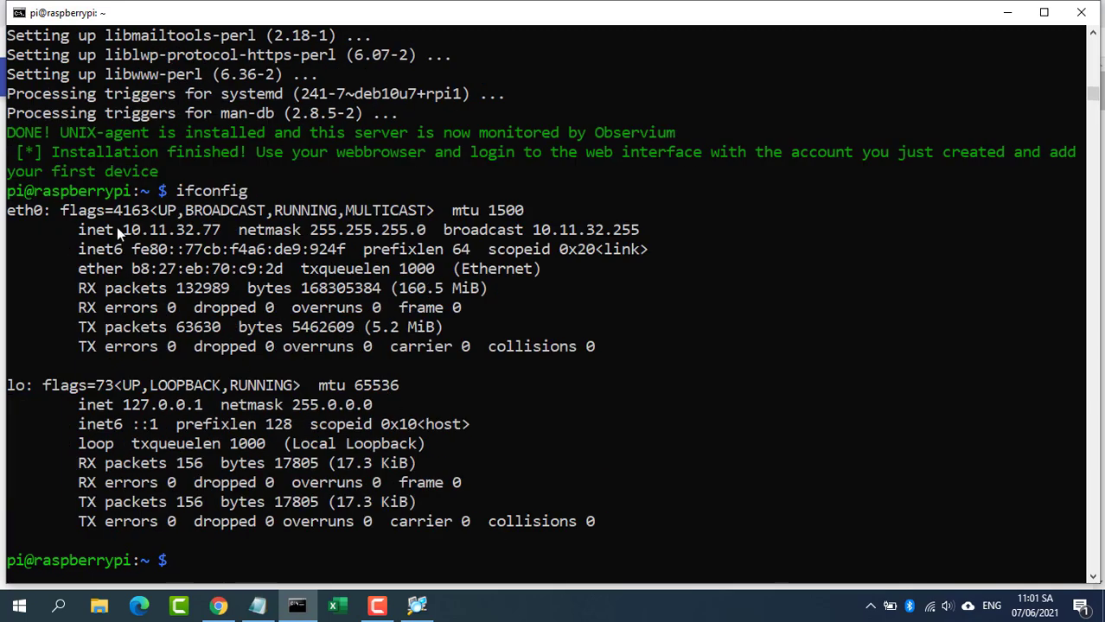
pyautogui.moveTo(118, 229); pyautogui.dragTo(222, 231)
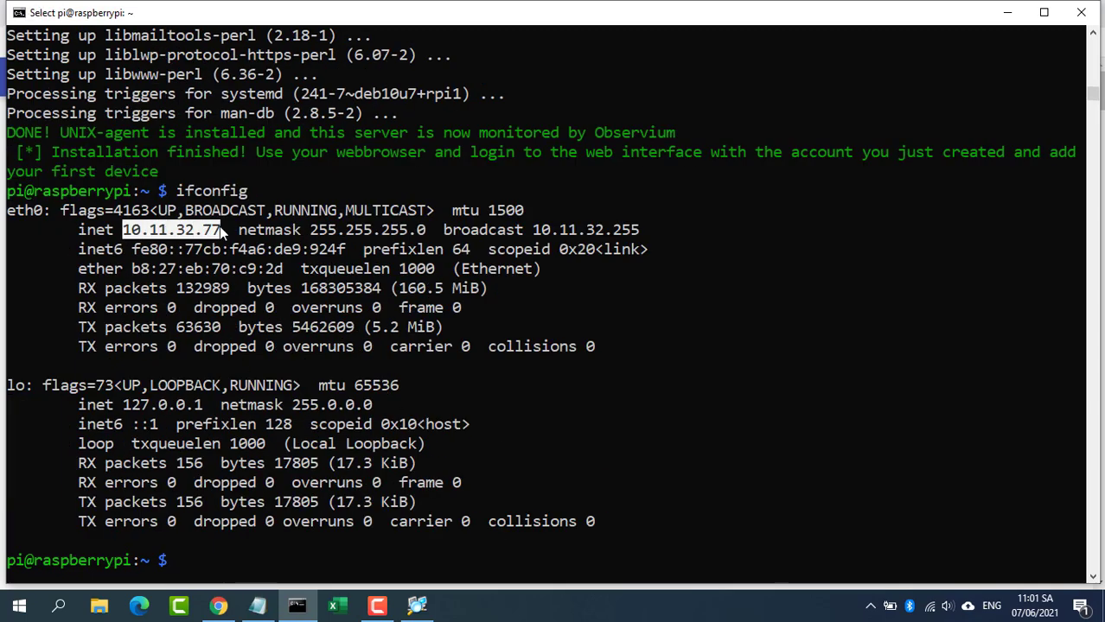
pyautogui.click(1009, 18)
# Step: Load the Observium page on the Pi at 10.11.32.77
pyautogui.click(332, 43)
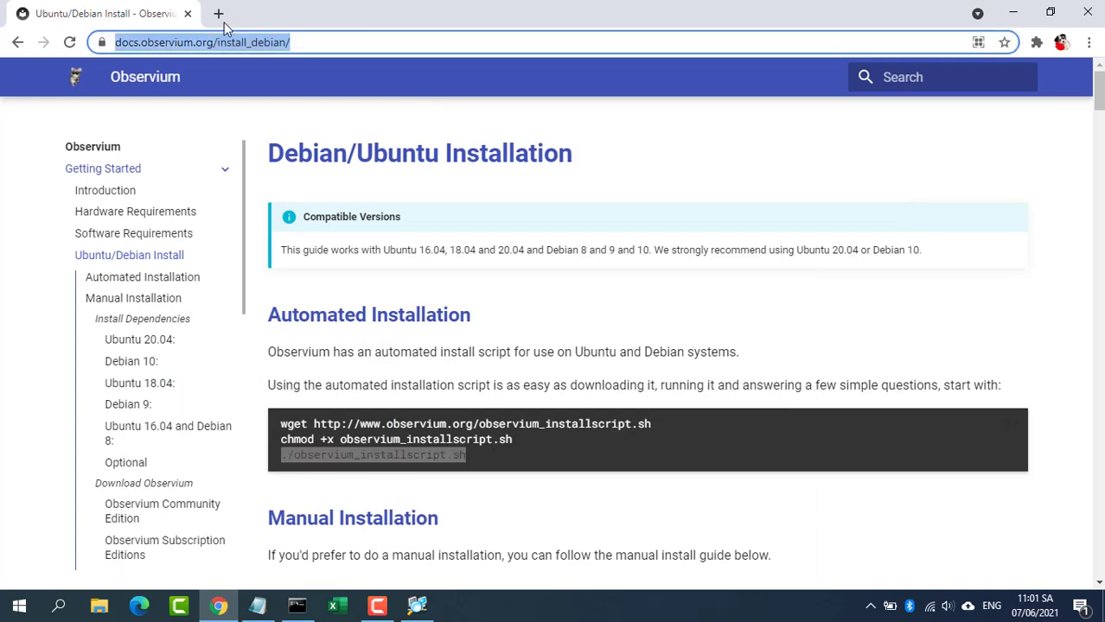
pyautogui.write('10.11.32.130')
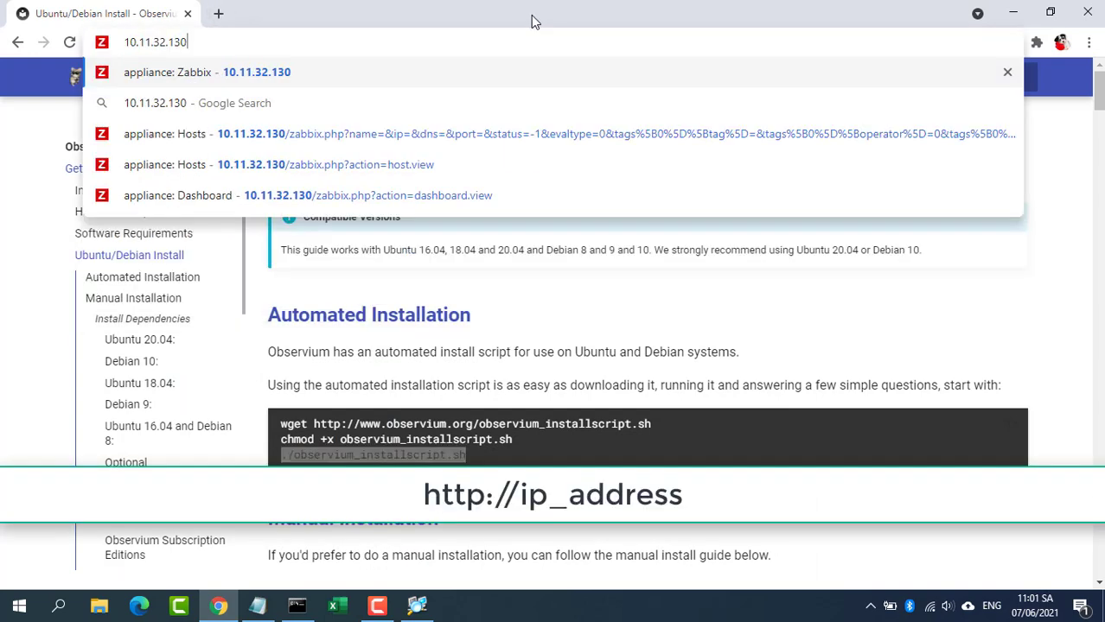
pyautogui.press('BackSpace')
pyautogui.press('BackSpace')
pyautogui.press('BackSpace')
pyautogui.write('77')
pyautogui.press('Return')
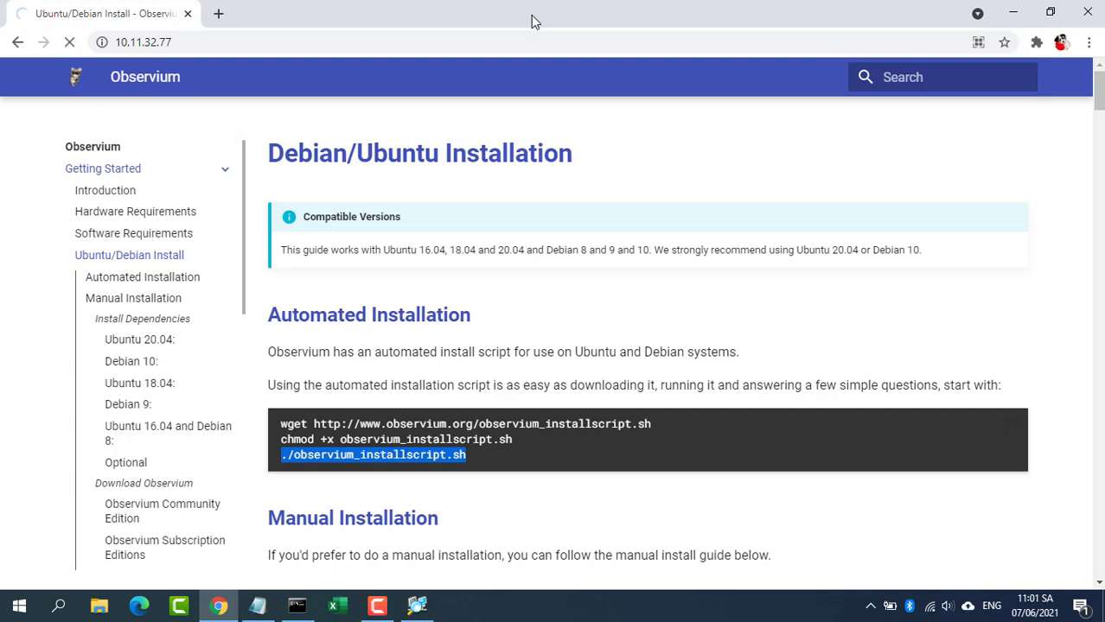
# Step: Log in to Observium as root with the account password
pyautogui.write('ro')
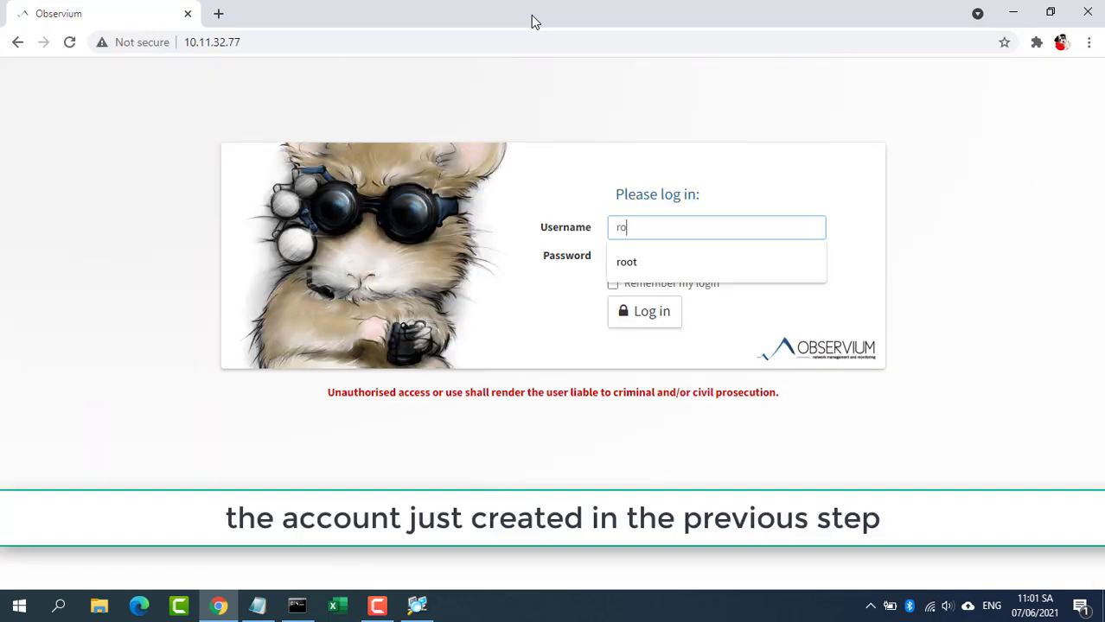
pyautogui.write('ot')
pyautogui.press('Tab')
pyautogui.write('123')
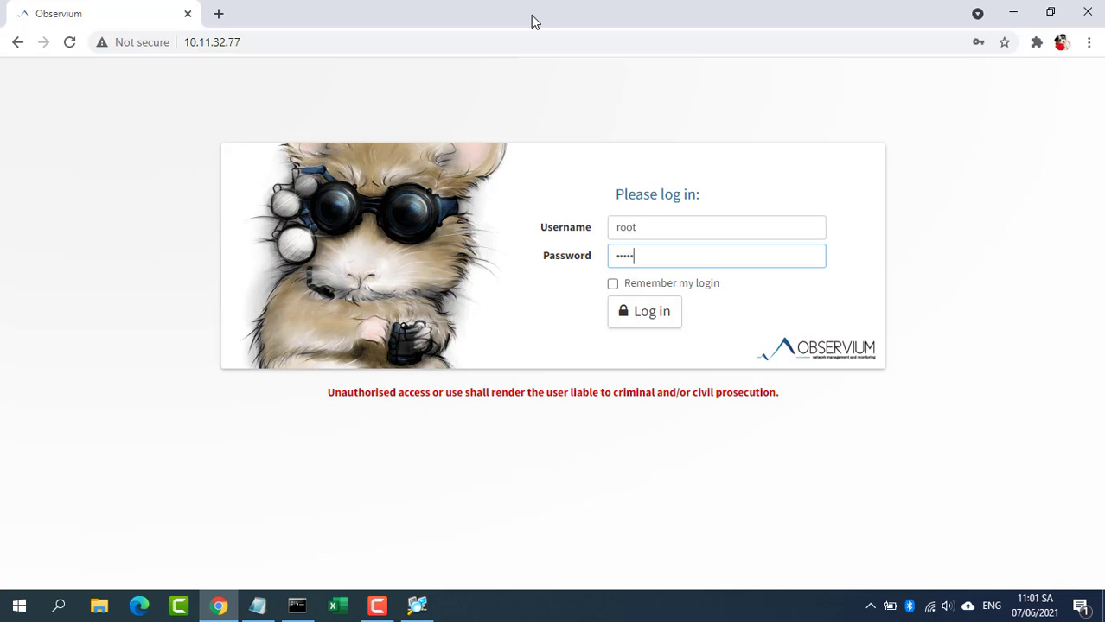
pyautogui.press('Return')
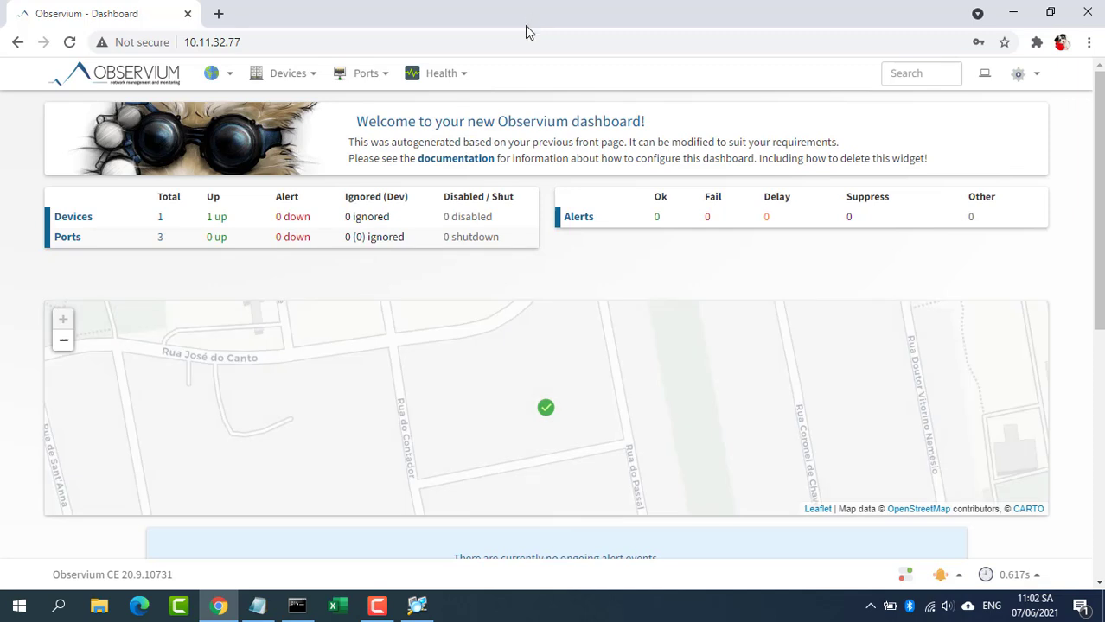
# Step: Check the Add devices step in the notes, then go to Devices > Add Device
pyautogui.click(257, 605)
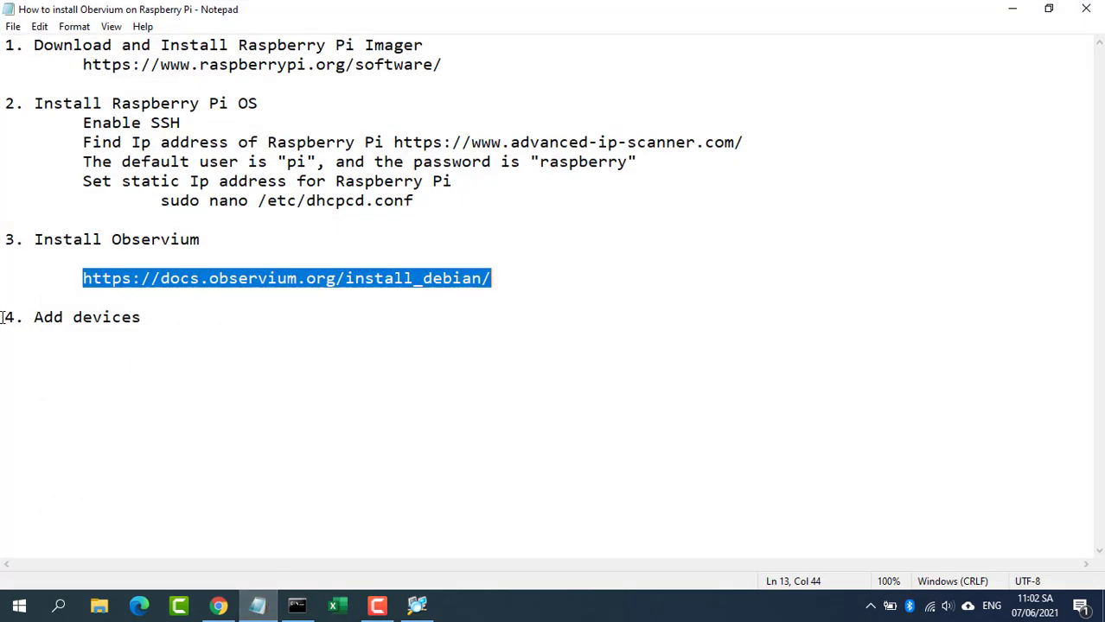
pyautogui.moveTo(3, 317); pyautogui.dragTo(165, 317)
pyautogui.click(1012, 9)
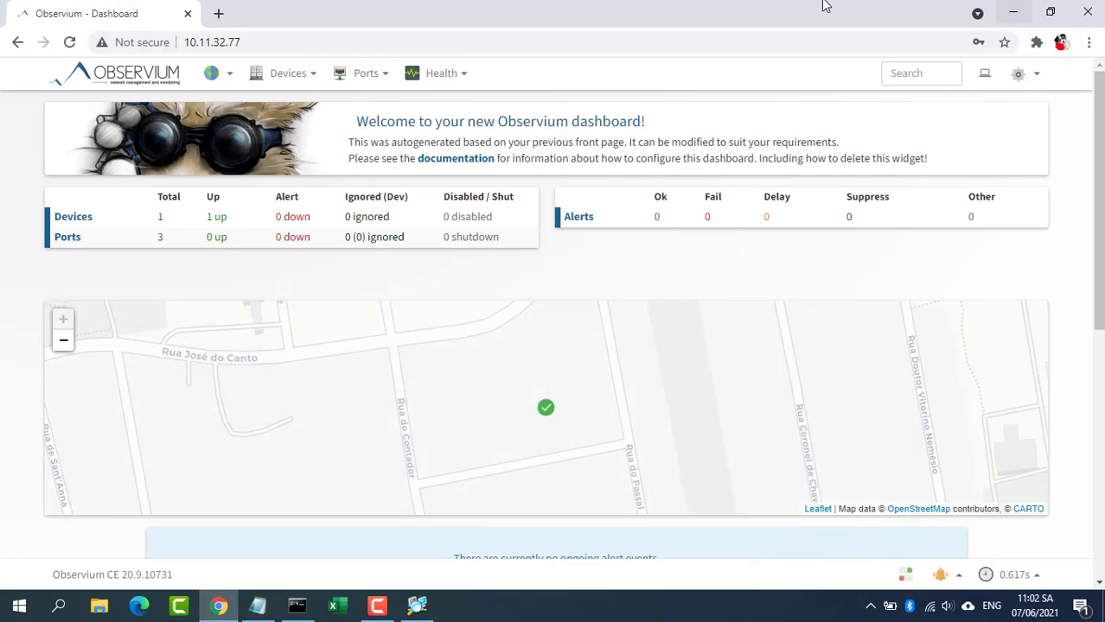
pyautogui.moveTo(304, 80)
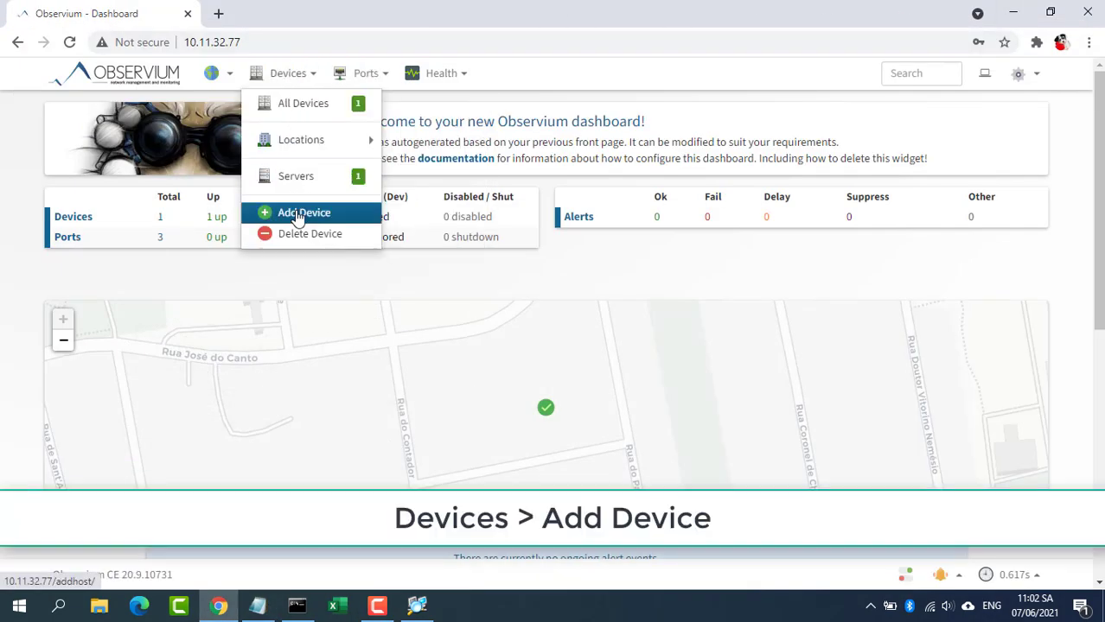
pyautogui.click(299, 214)
# Step: Add device 10.11.32.140 with the public SNMP community
pyautogui.click(385, 152)
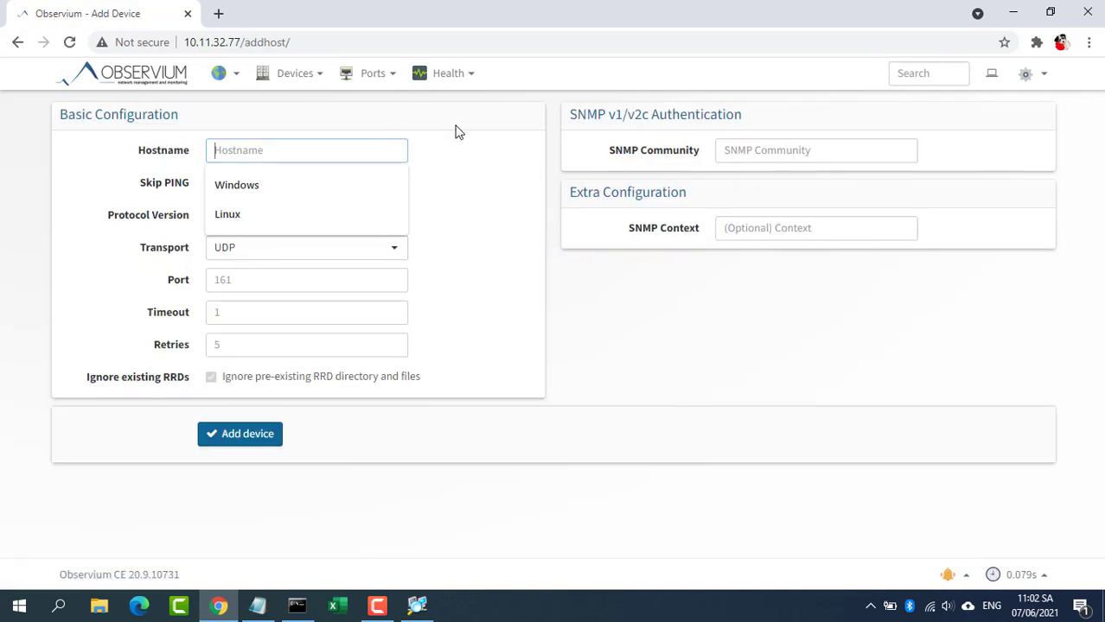
pyautogui.write('10.11.32.140')
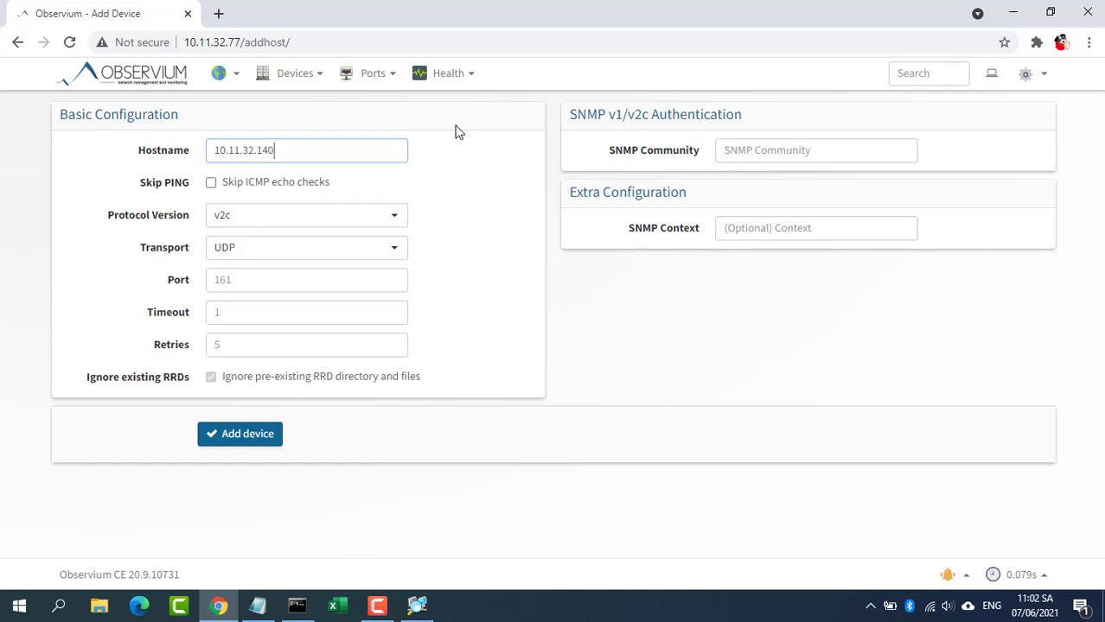
pyautogui.click(749, 148)
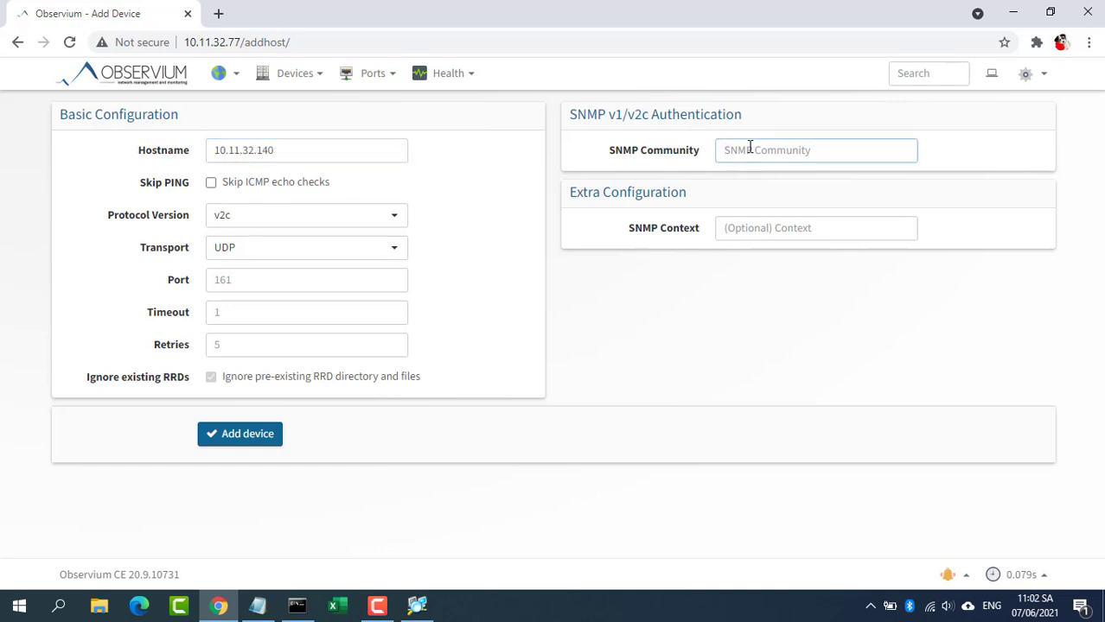
pyautogui.write('public')
pyautogui.click(234, 434)
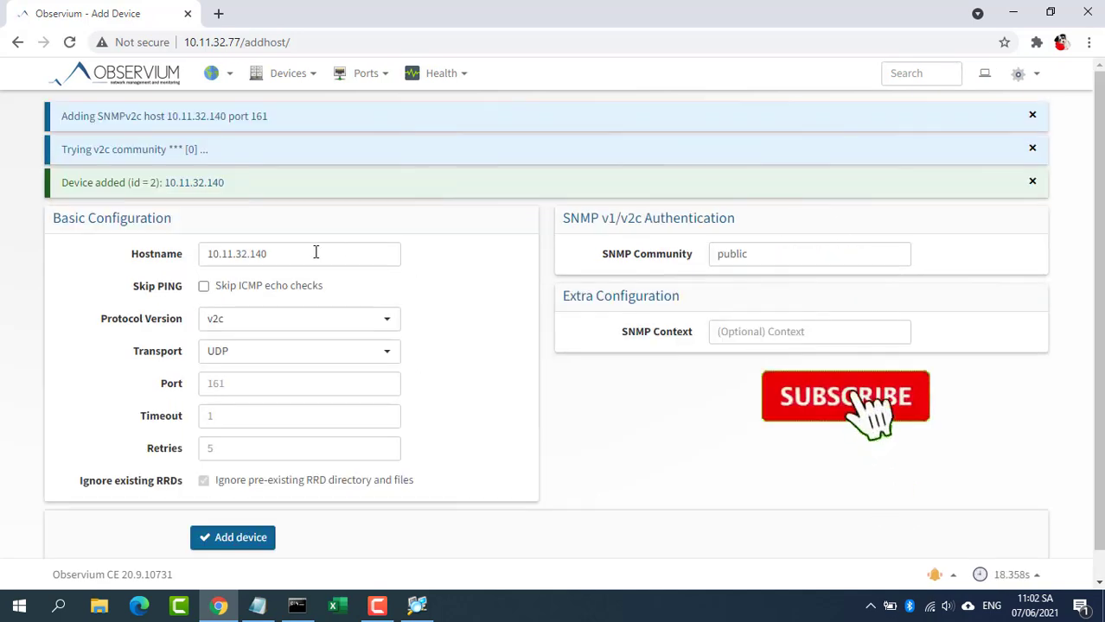
# Step: Add devices 10.11.32.187 and 10.11.32.250 by editing the hostname's ending
pyautogui.moveTo(315, 251); pyautogui.dragTo(249, 253)
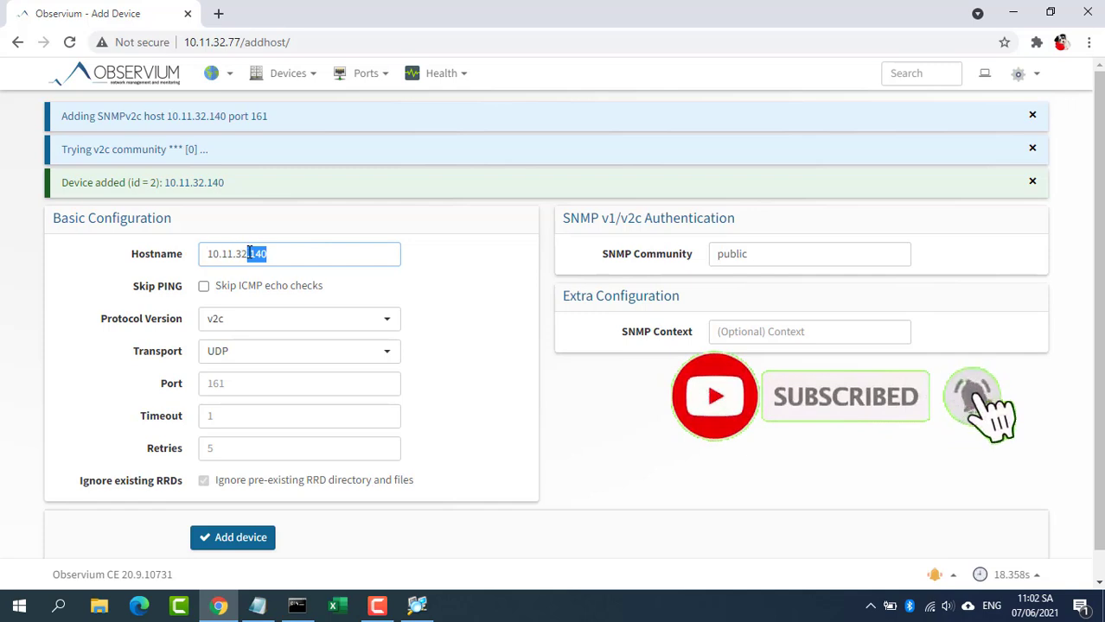
pyautogui.write('187')
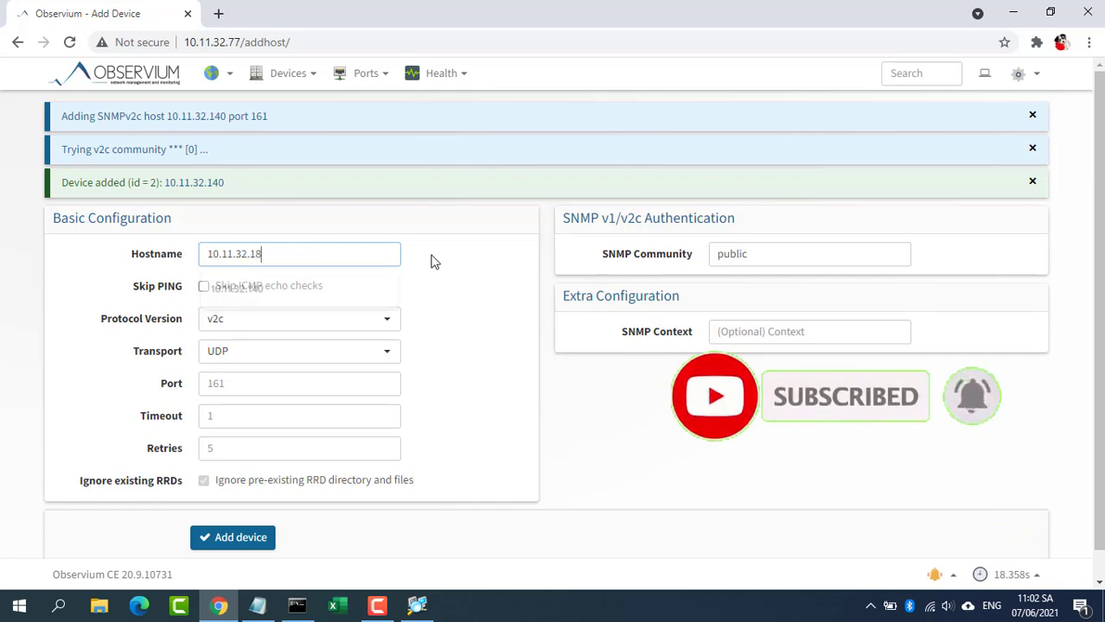
pyautogui.click(774, 259)
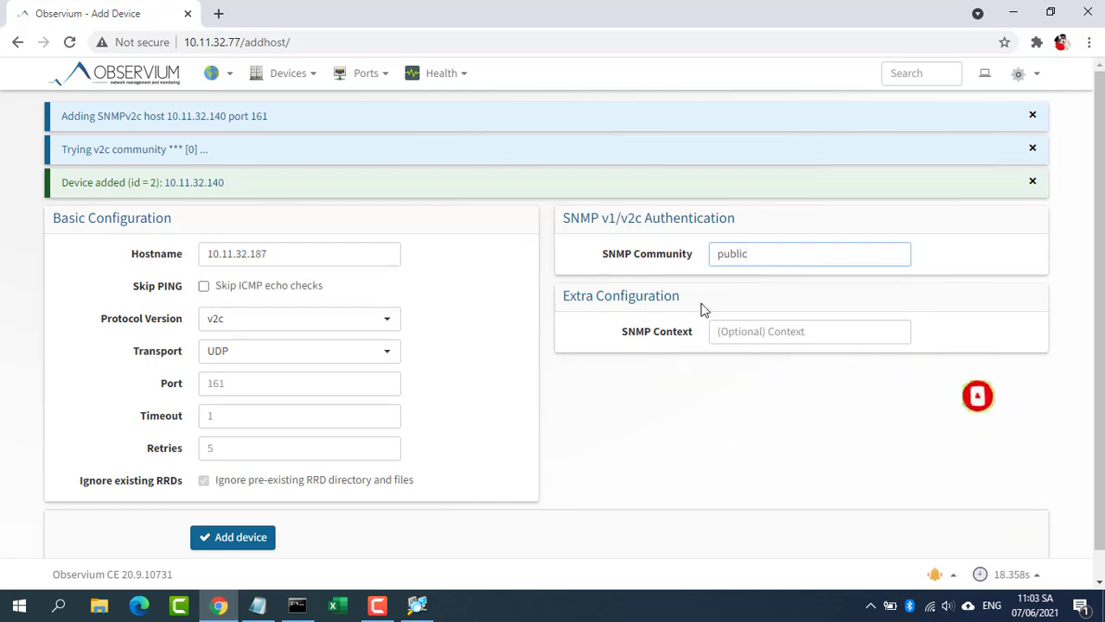
pyautogui.click(256, 537)
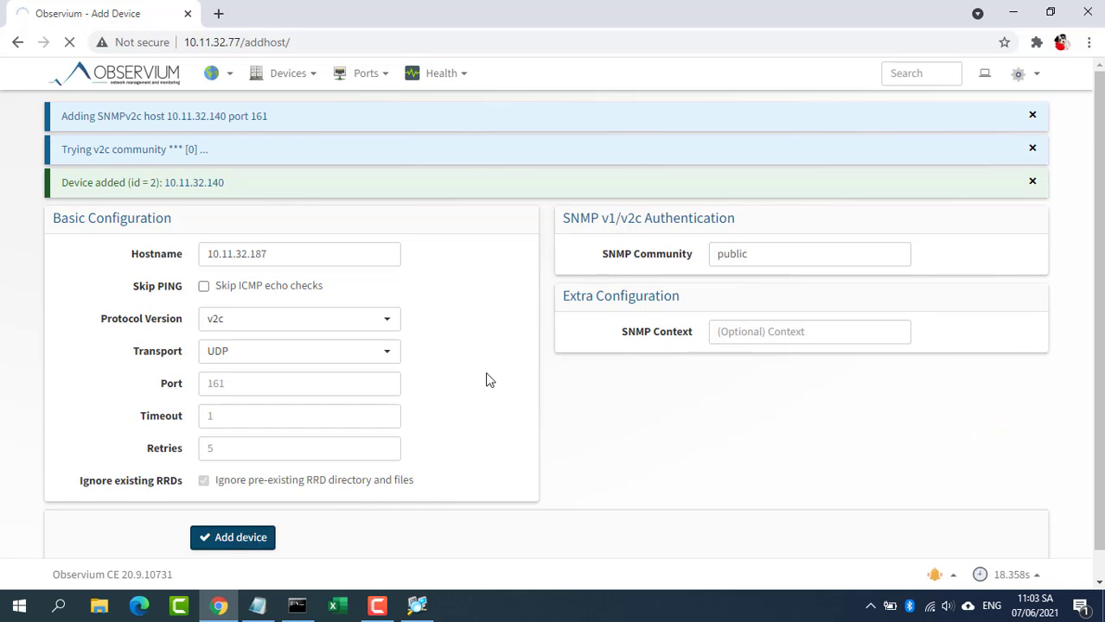
pyautogui.click(320, 253)
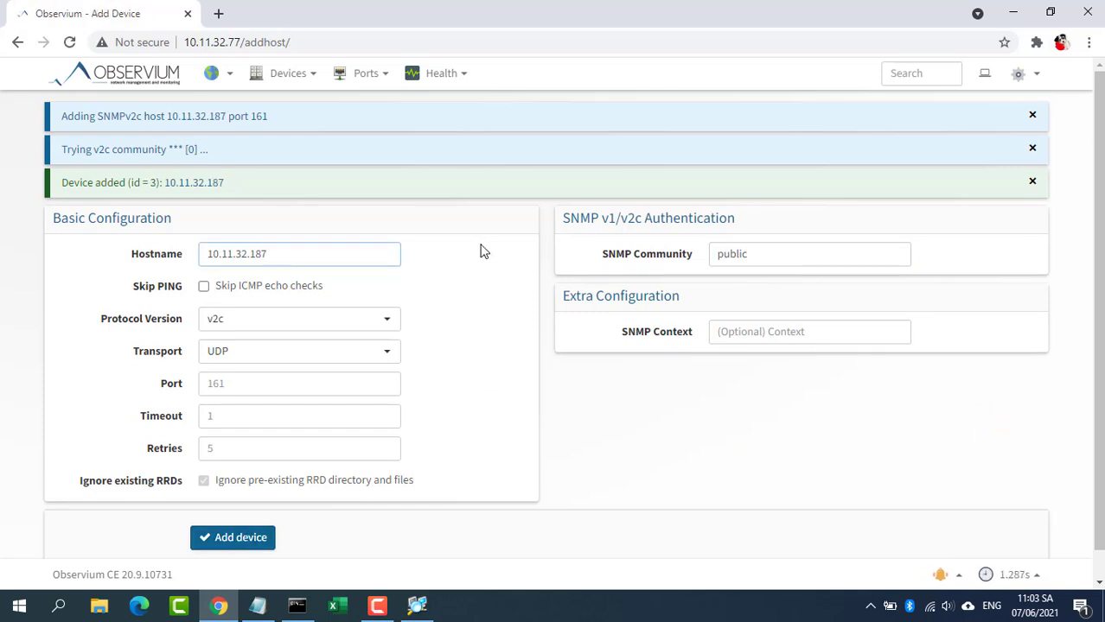
pyautogui.press('BackSpace')
pyautogui.press('BackSpace')
pyautogui.write('2')
pyautogui.click(254, 537)
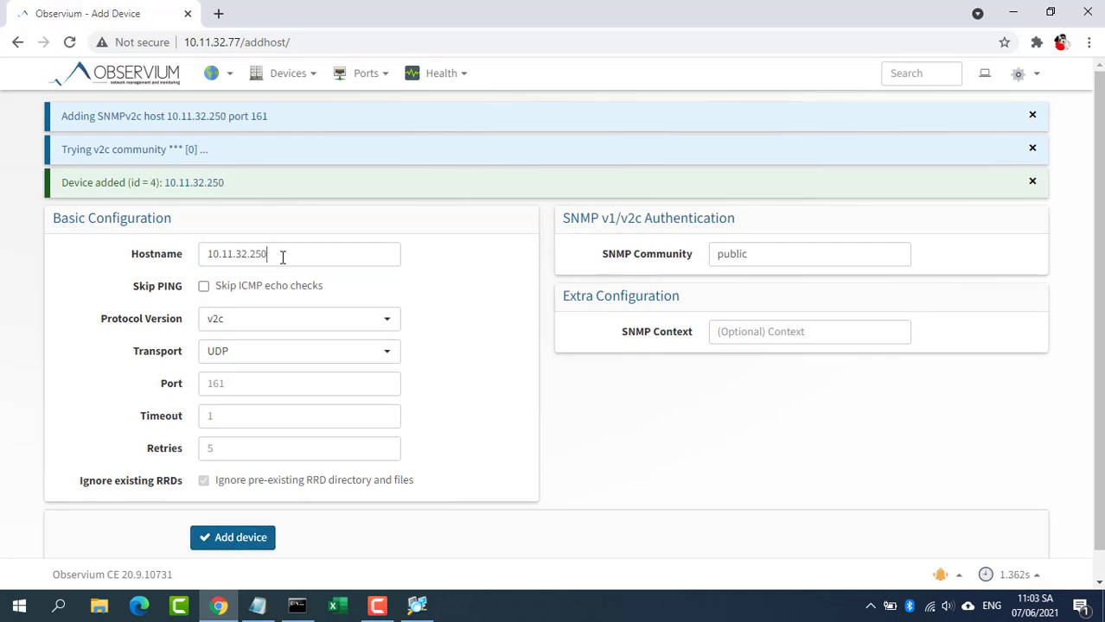
# Step: Add devices 10.11.32.254 and 10.11.32.44 the same way
pyautogui.click(396, 256)
pyautogui.press('BackSpace')
pyautogui.write('4')
pyautogui.click(241, 540)
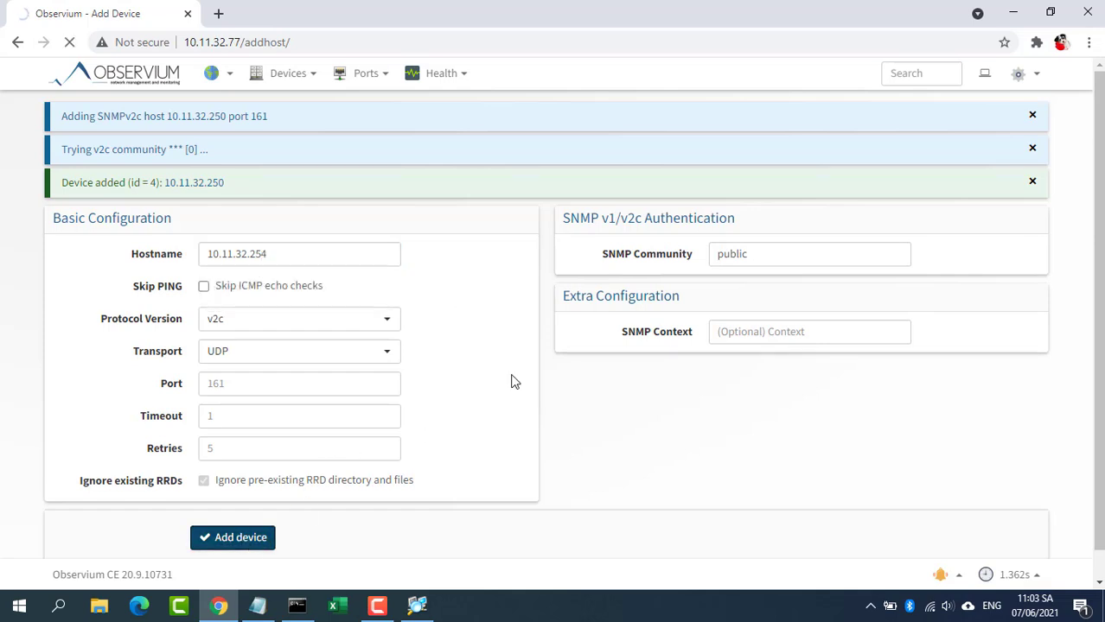
pyautogui.moveTo(250, 254); pyautogui.dragTo(297, 253)
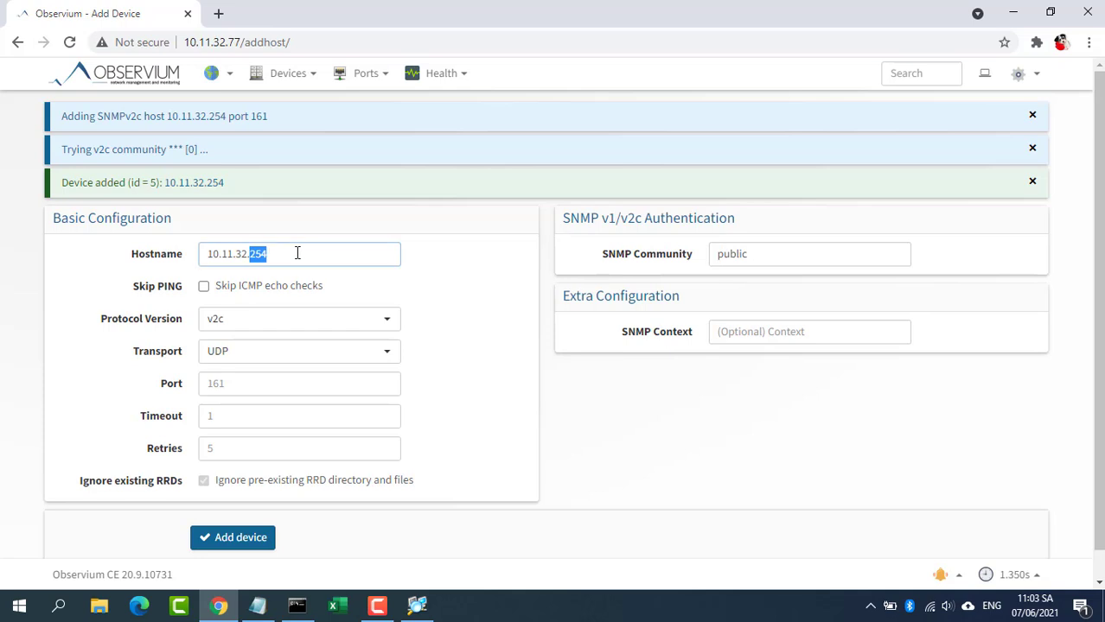
pyautogui.write('44')
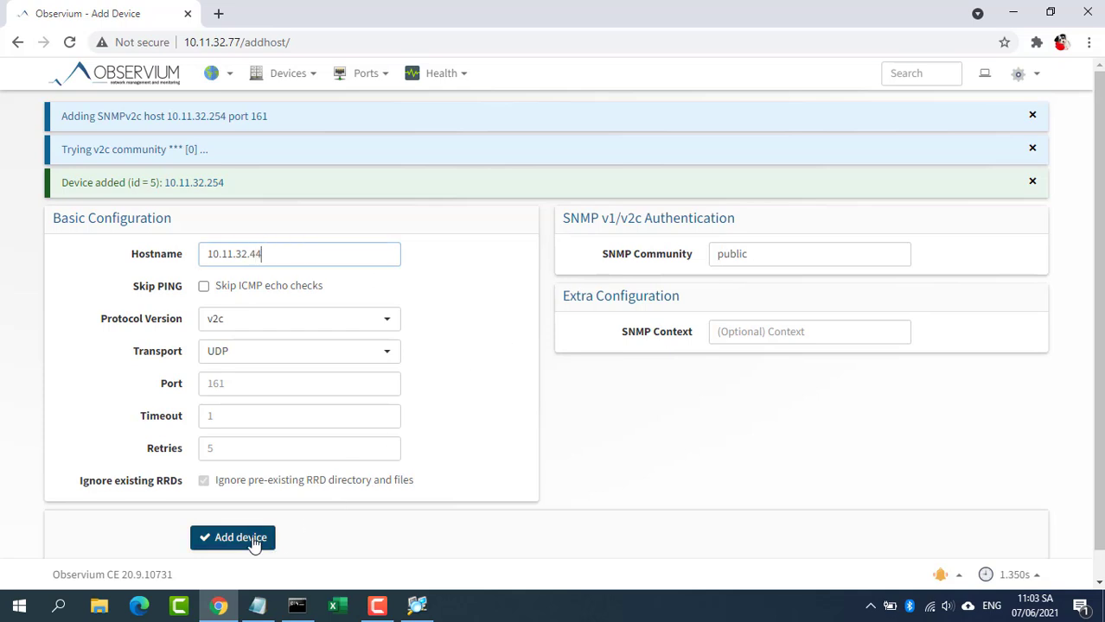
pyautogui.click(254, 539)
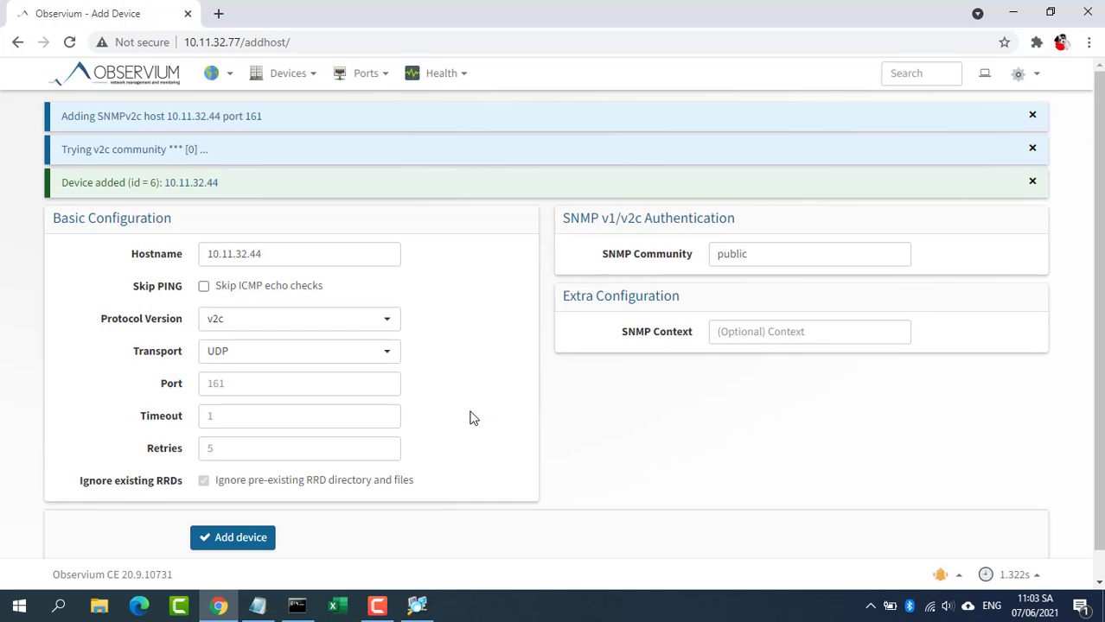
pyautogui.click(292, 76)
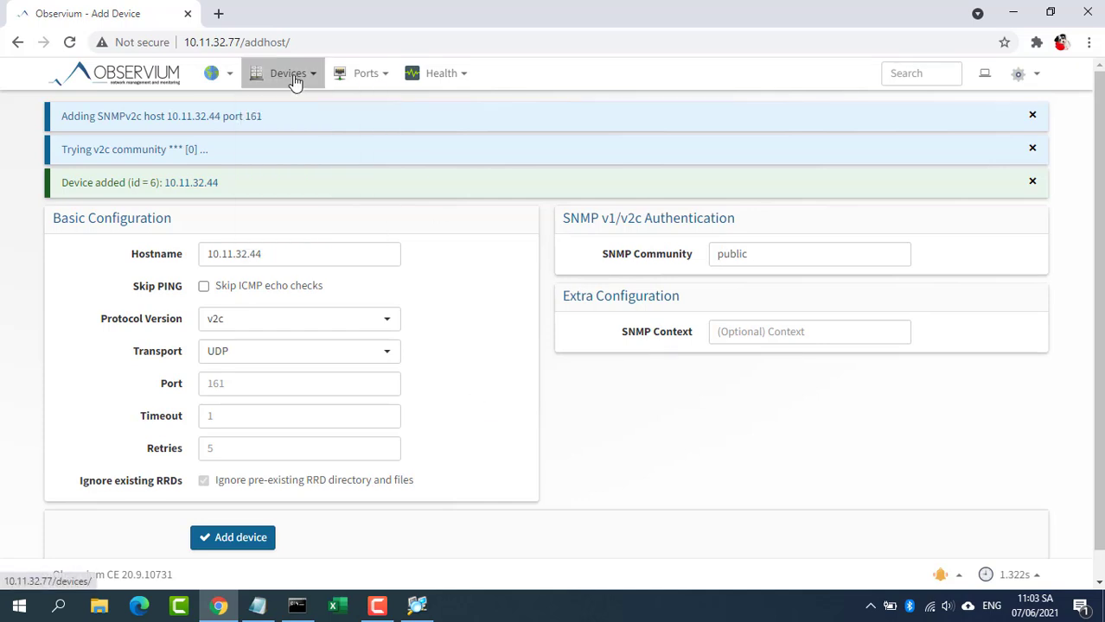
# Step: From All Devices, open localhost and review its kernel and Raspberry Pi hardware details
pyautogui.moveTo(295, 80)
pyautogui.click(300, 106)
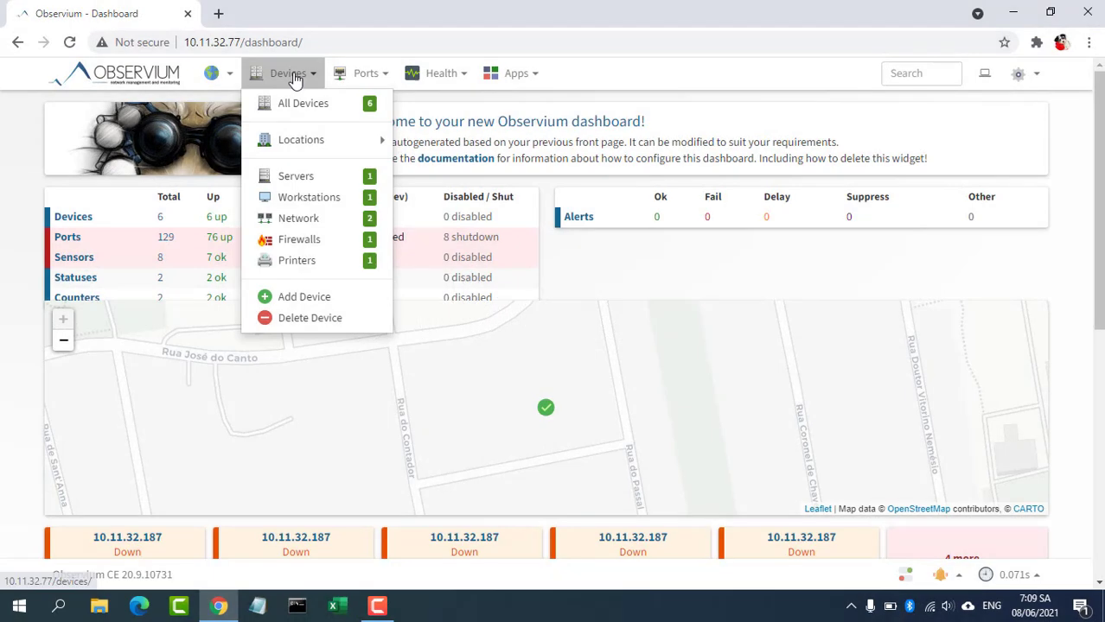
pyautogui.click(297, 105)
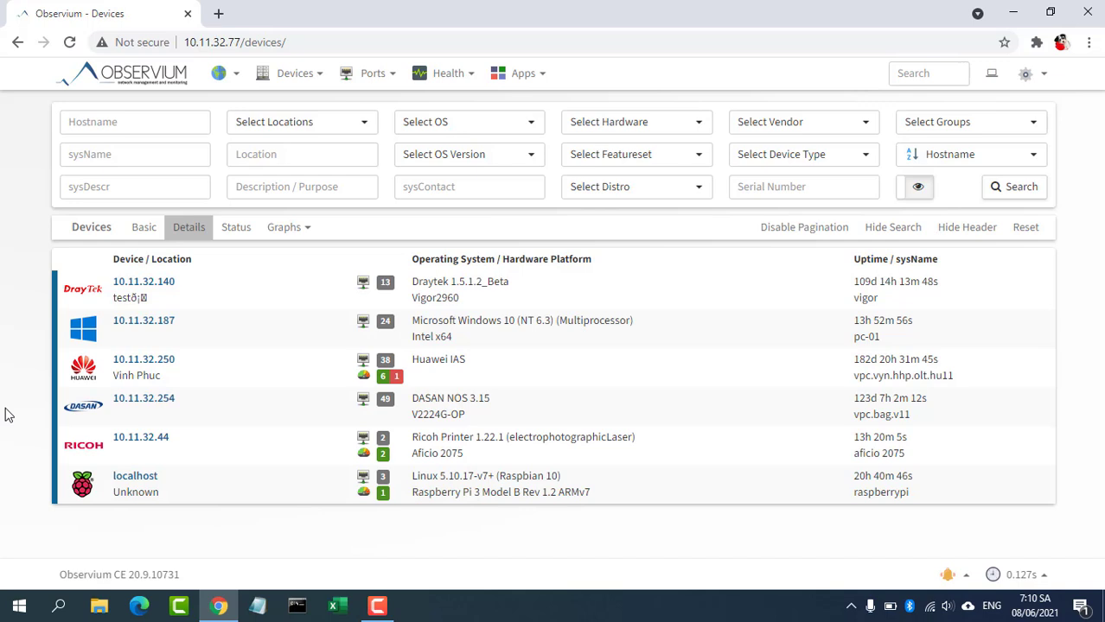
pyautogui.click(141, 490)
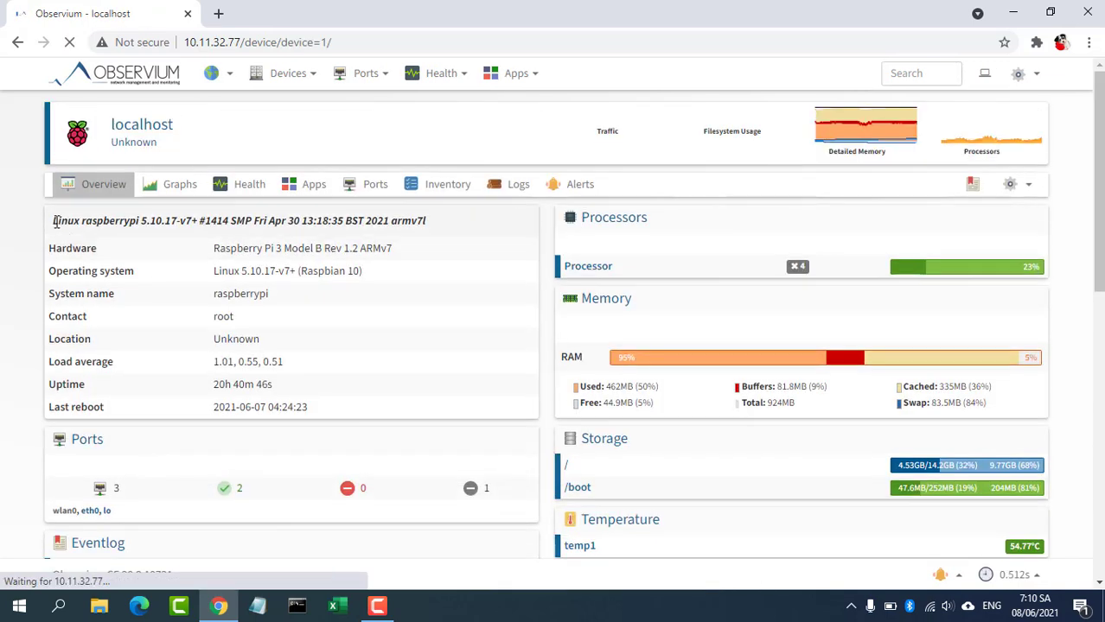
pyautogui.moveTo(53, 221); pyautogui.dragTo(435, 226)
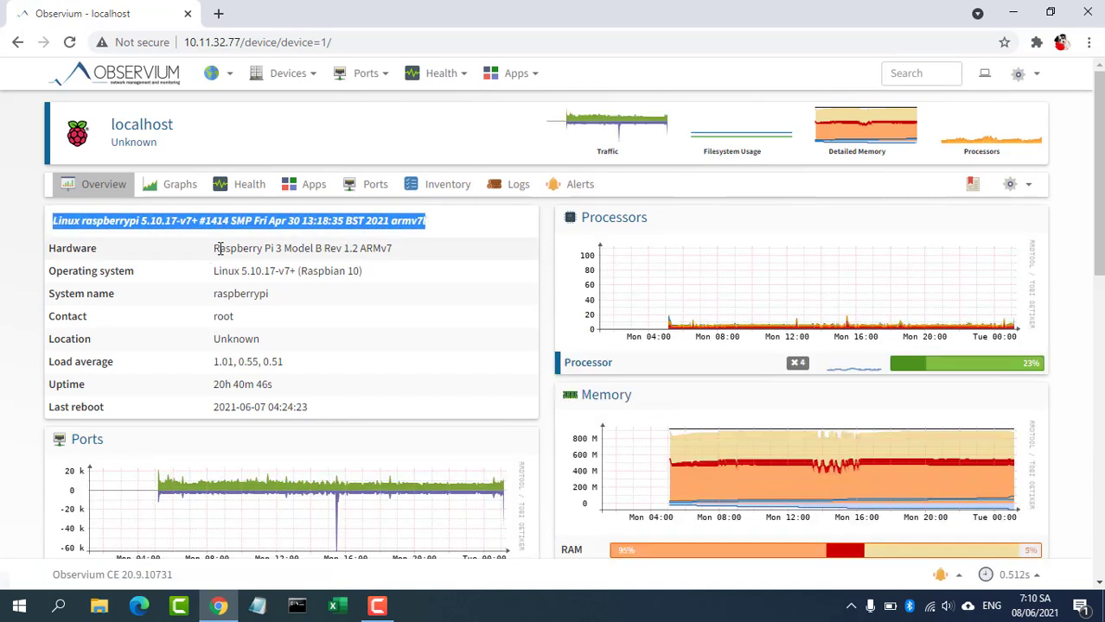
pyautogui.moveTo(217, 248); pyautogui.dragTo(398, 252)
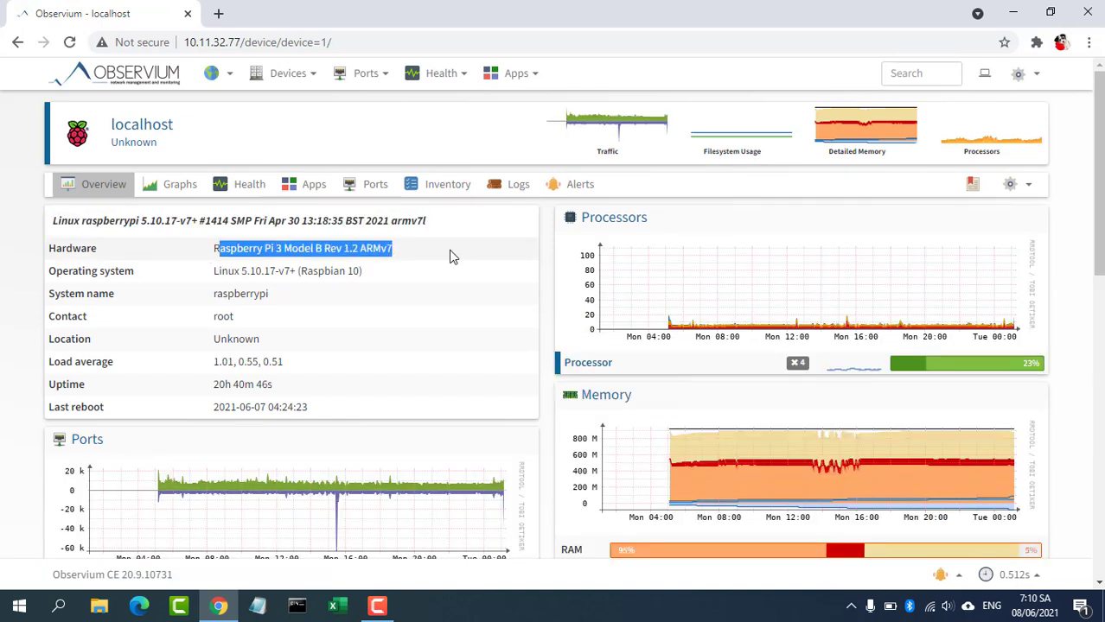
pyautogui.moveTo(1101, 227); pyautogui.dragTo(1101, 203)
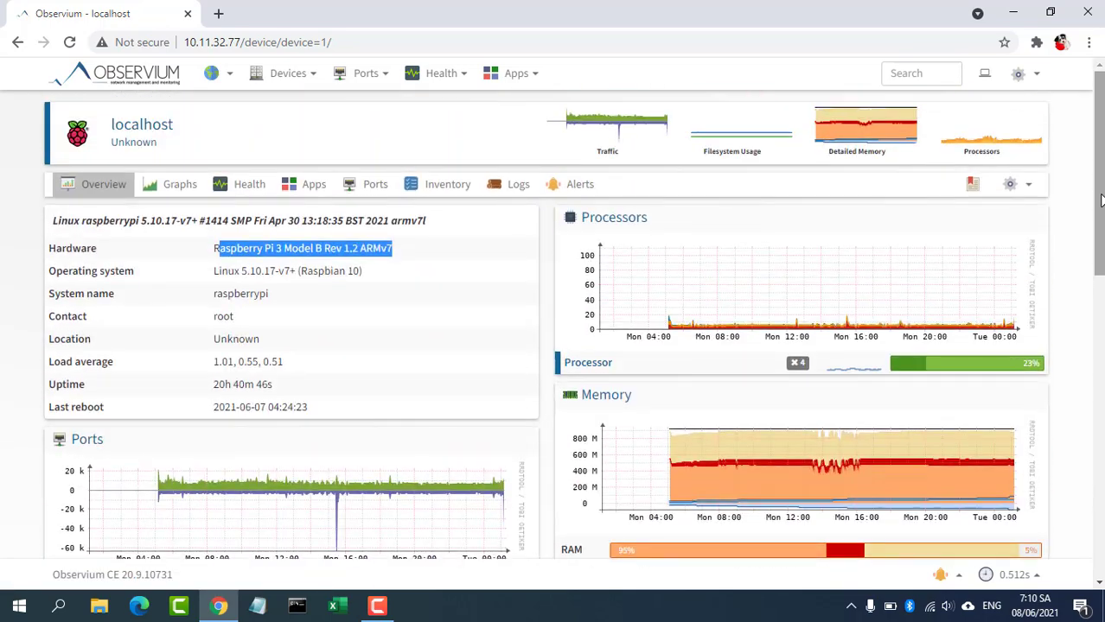
# Step: In All Ports, filter the list by device 10.11.32.254 and search
pyautogui.moveTo(383, 82)
pyautogui.click(372, 105)
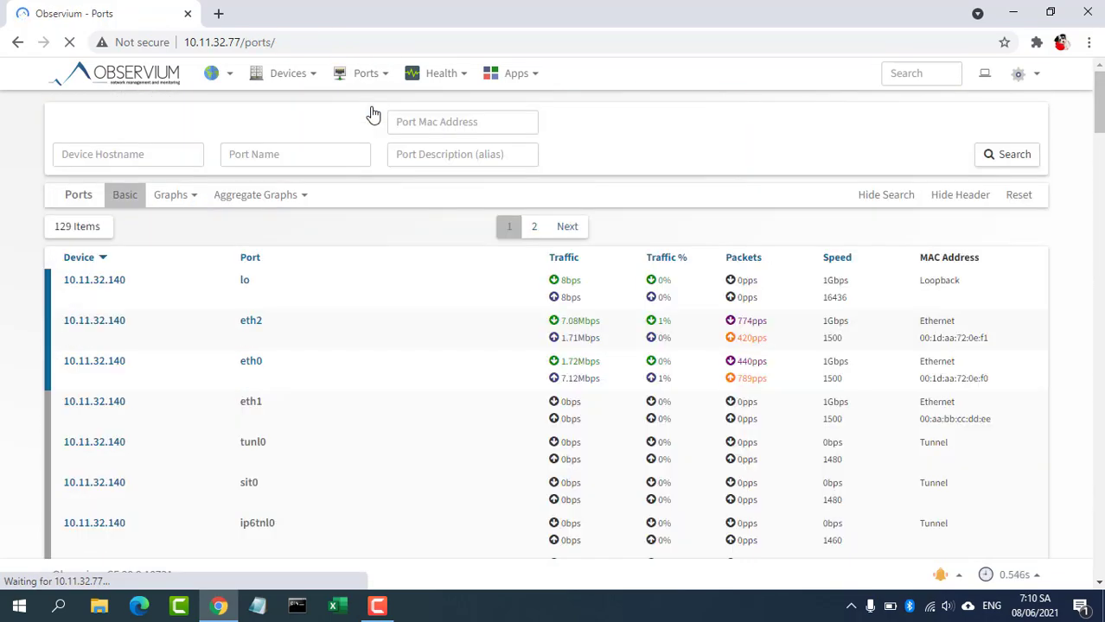
pyautogui.click(191, 127)
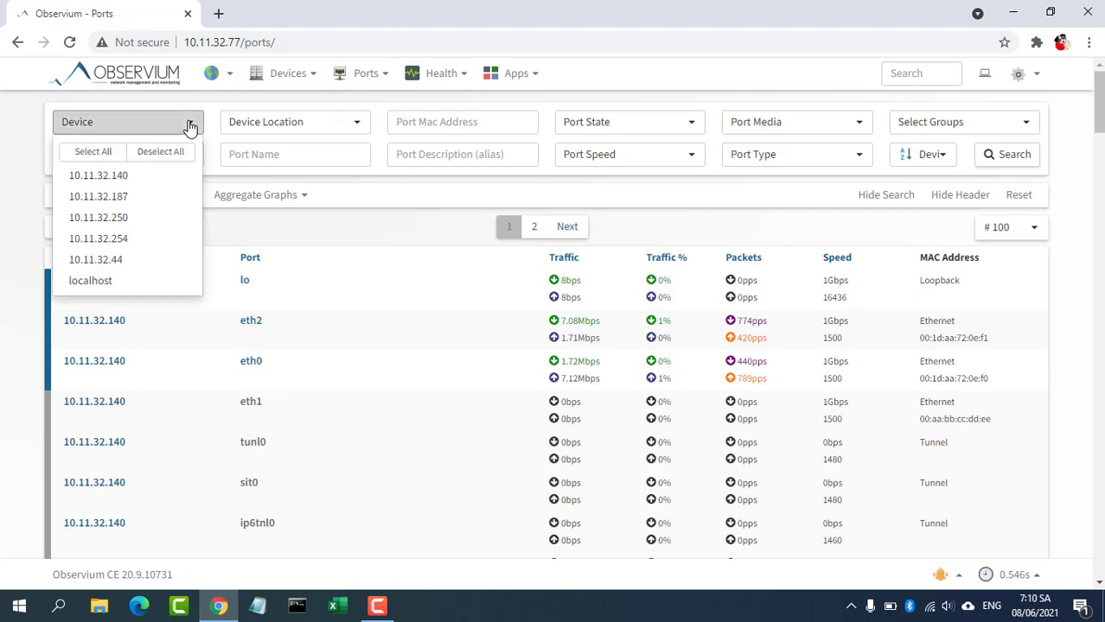
pyautogui.click(154, 239)
pyautogui.click(992, 170)
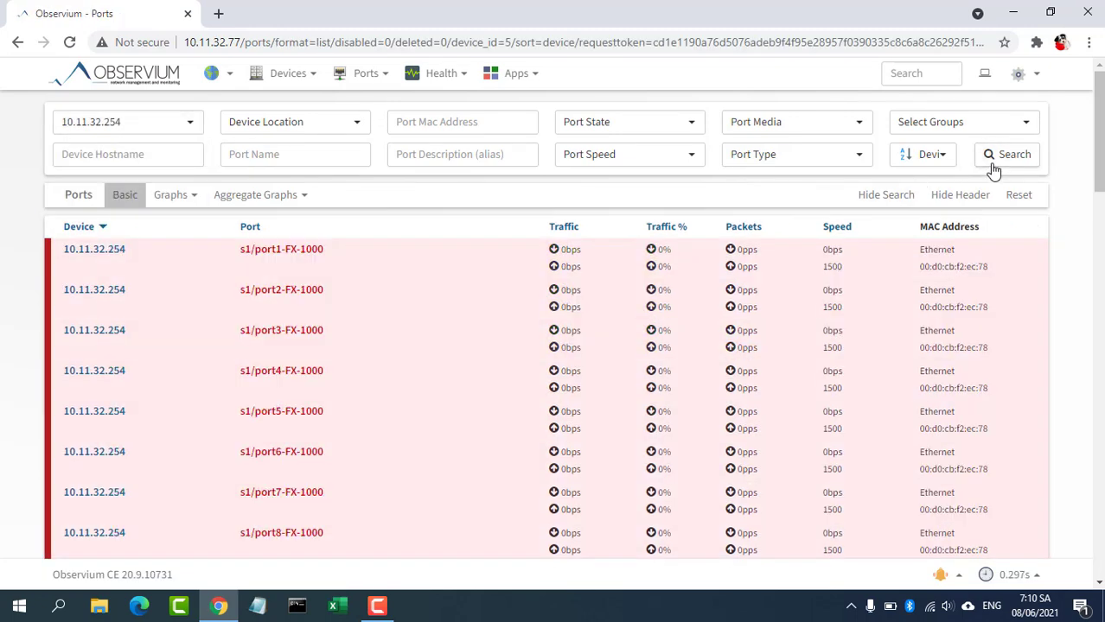